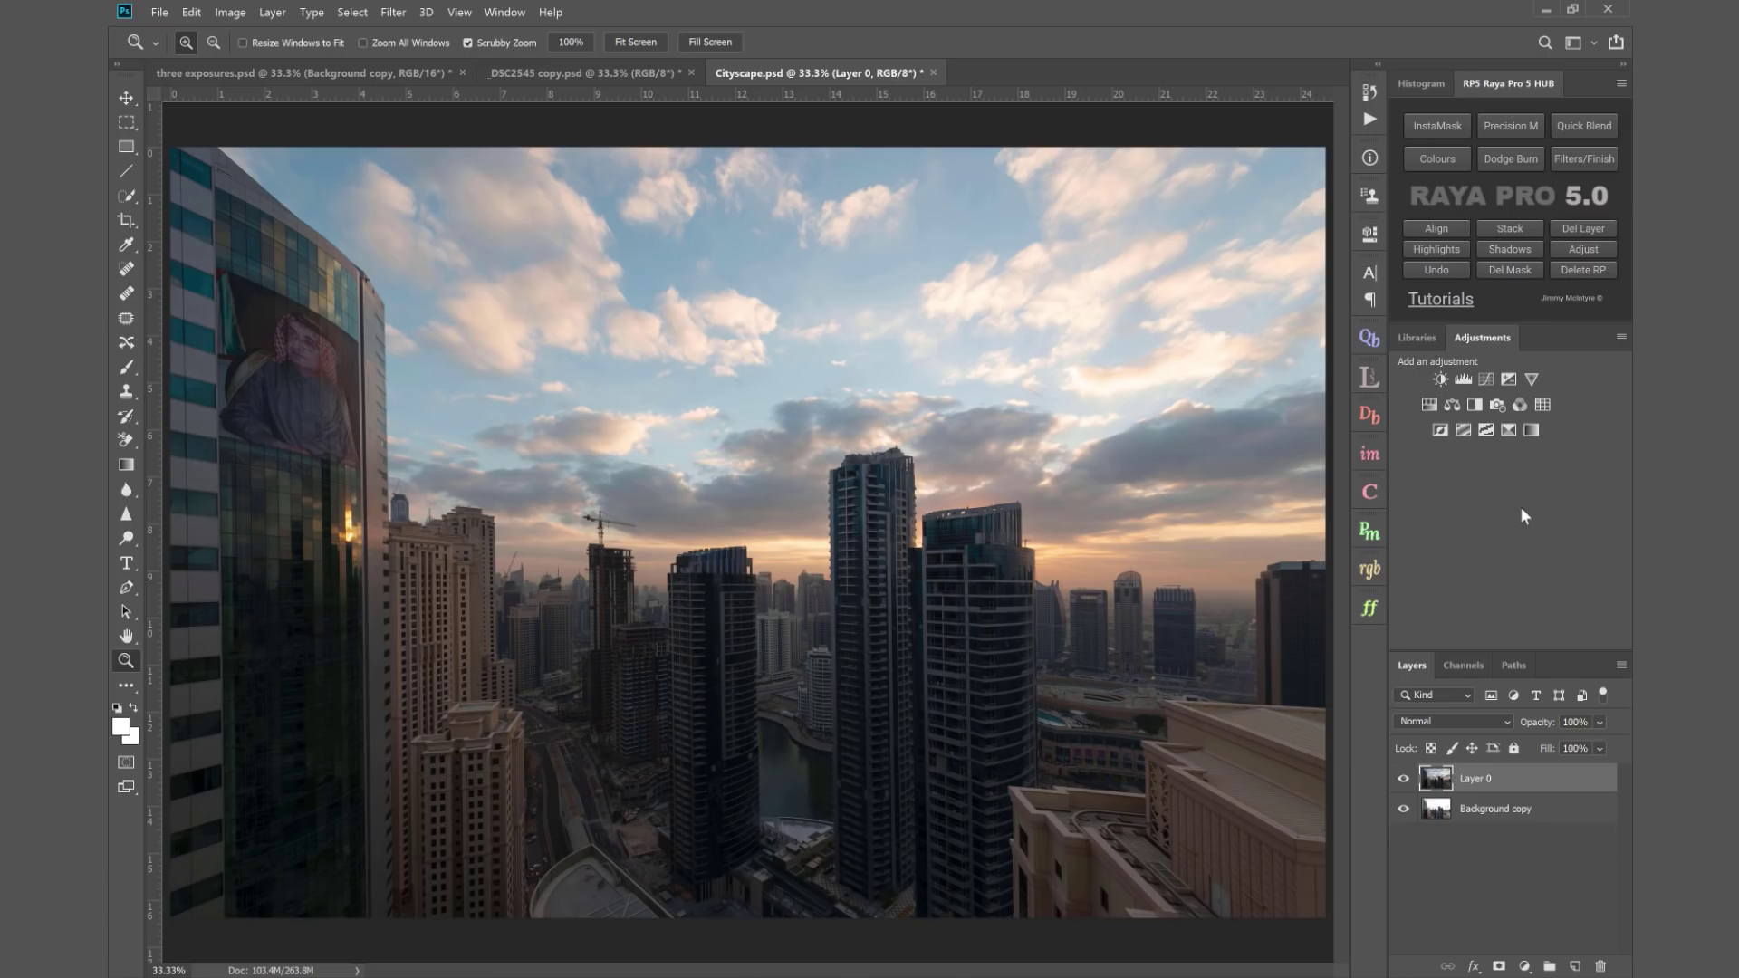
- Open the RPS Quick Blending panel for Cityscape.psd from the Raya Pro 5 HUB
{"action": "left_click", "coordinate": [1574, 125]}
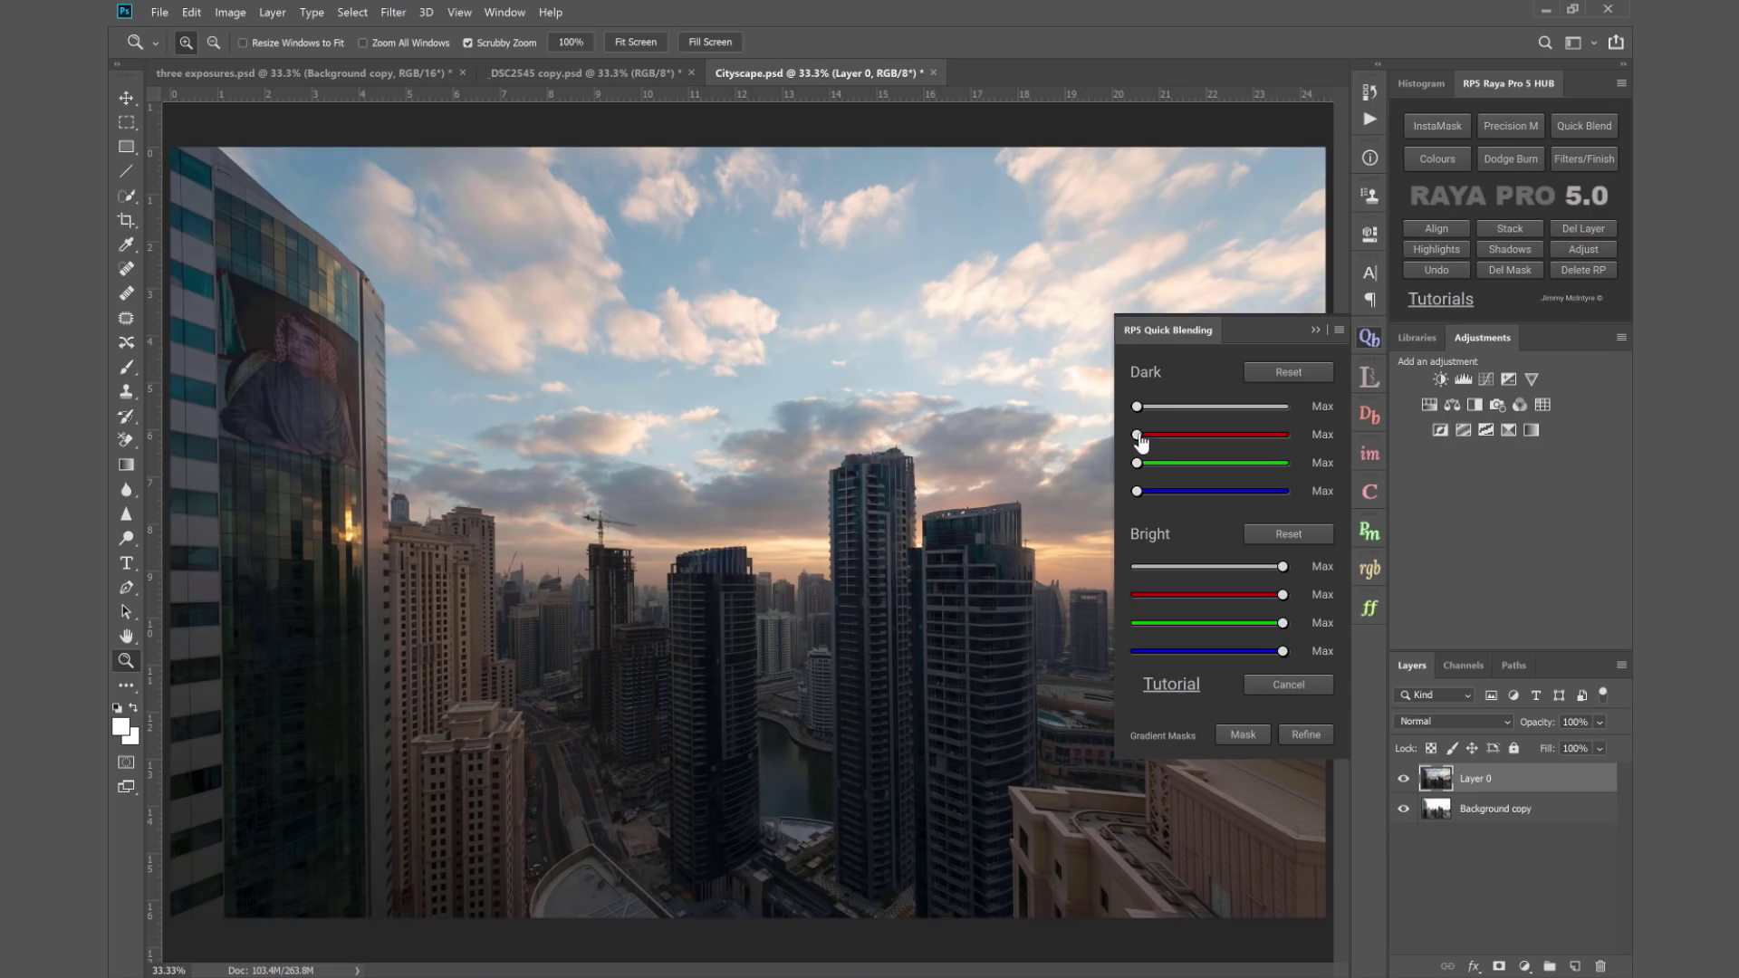
- Widen Layer 0's Dark red, blue and green blend ranges, comparing with Layer 0 on and off
{"action": "mouse_move", "coordinate": [1138, 436]}
{"action": "left_mouse_down"}
{"action": "mouse_move", "coordinate": [1280, 437]}
{"action": "mouse_move", "coordinate": [1138, 438]}
{"action": "left_mouse_up"}
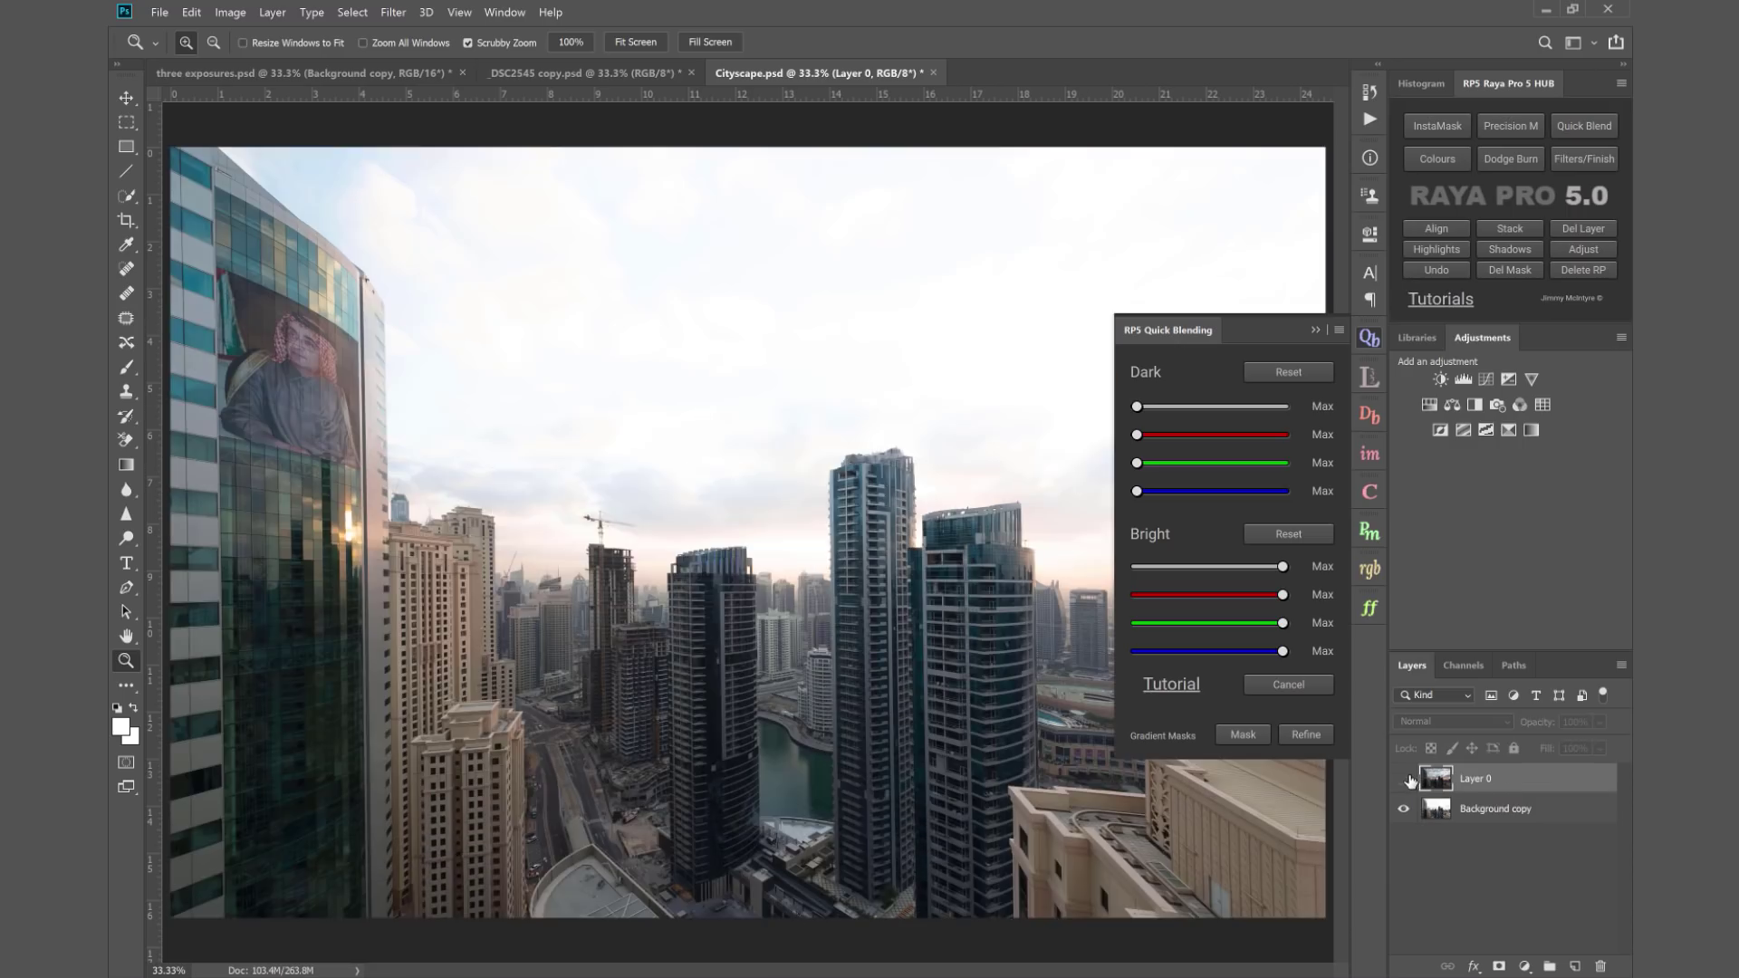
{"action": "left_click", "coordinate": [1404, 779]}
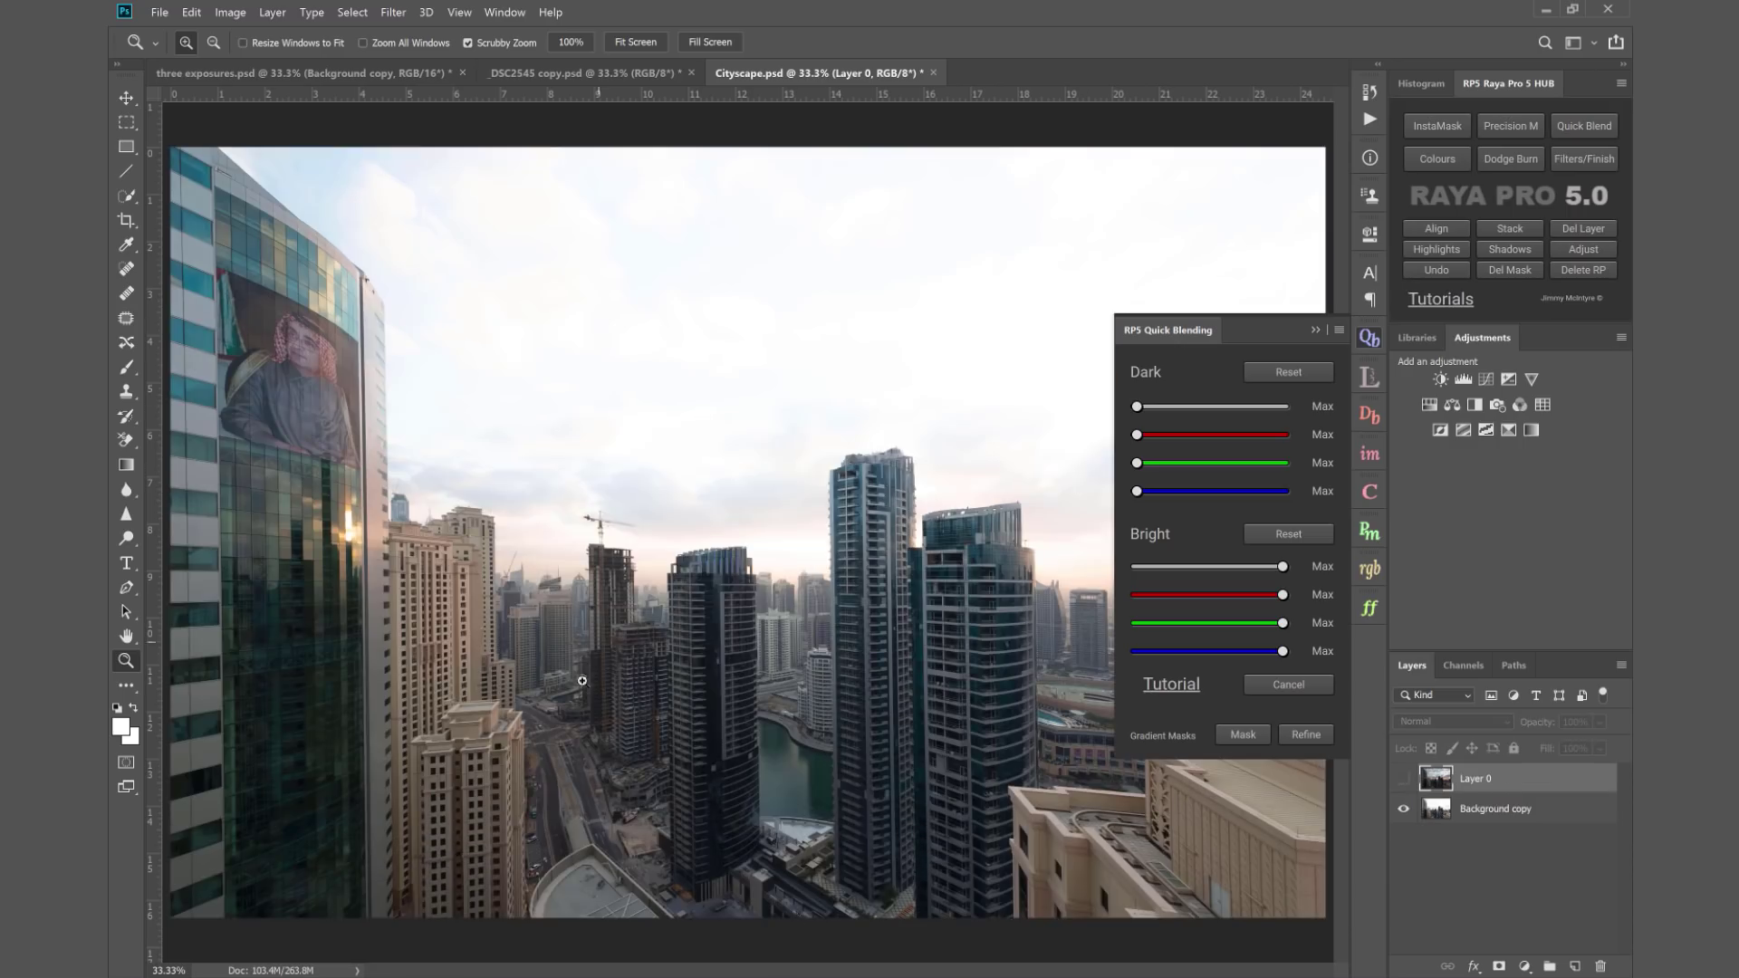
{"action": "left_click", "coordinate": [1404, 779]}
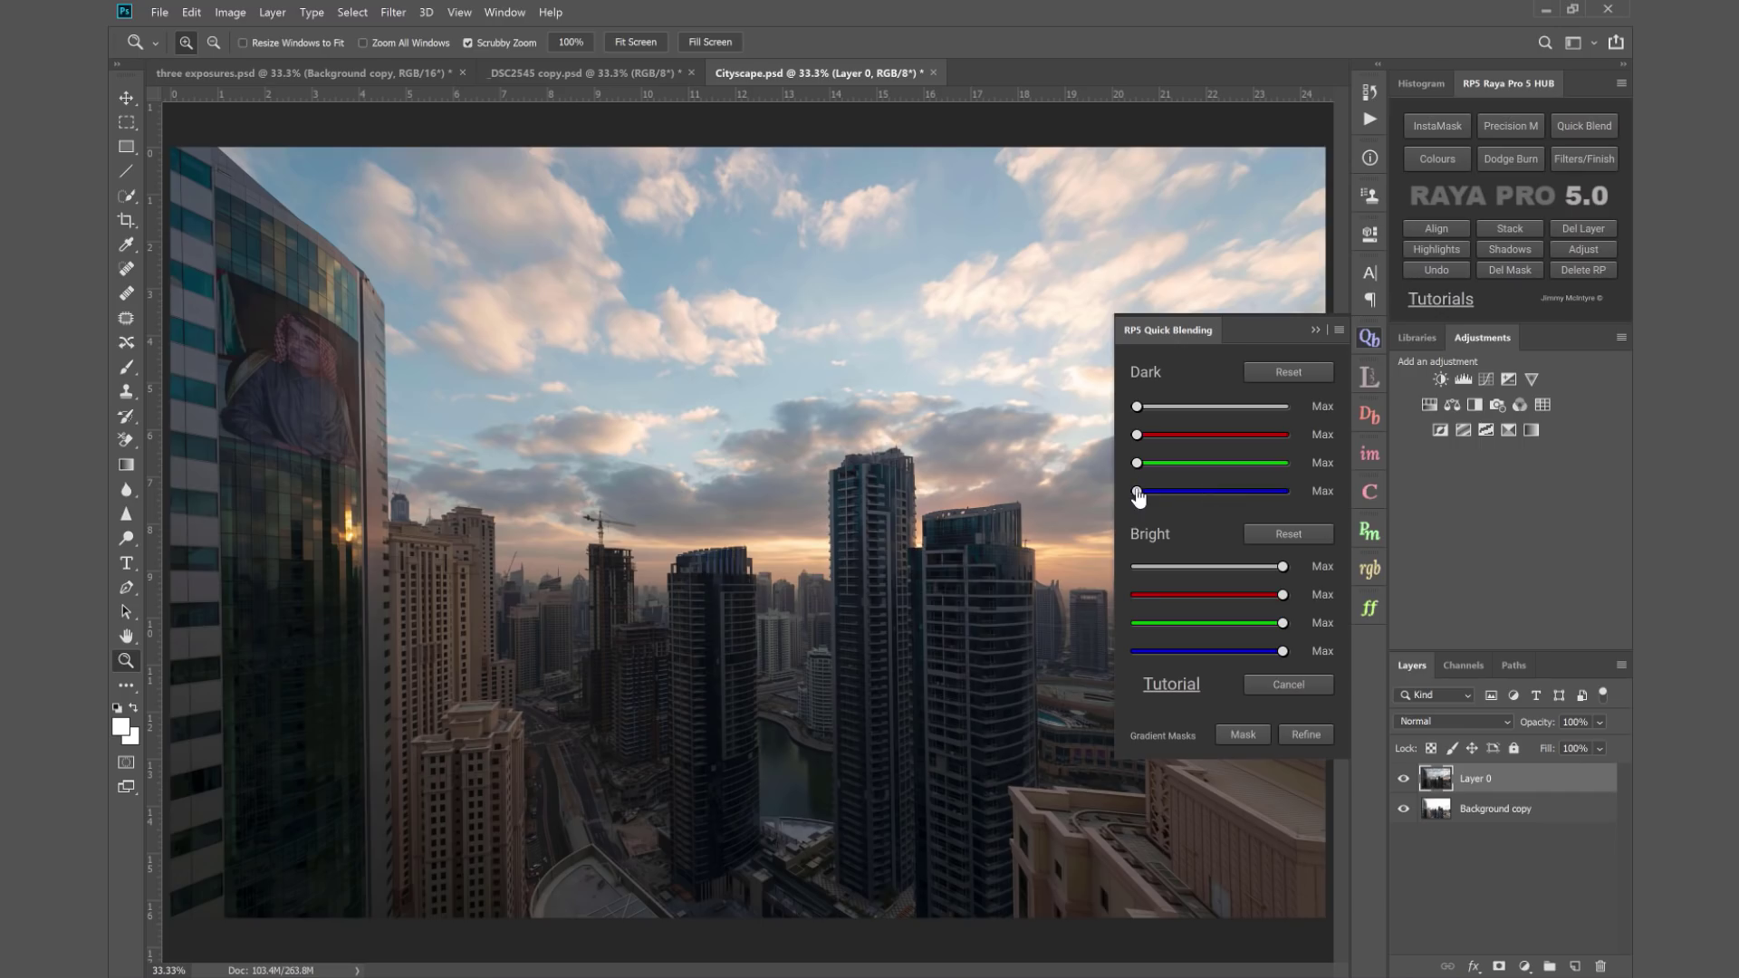
{"action": "left_click_drag", "start_coordinate": [1139, 495], "coordinate": [1293, 502]}
{"action": "left_click", "coordinate": [1410, 781]}
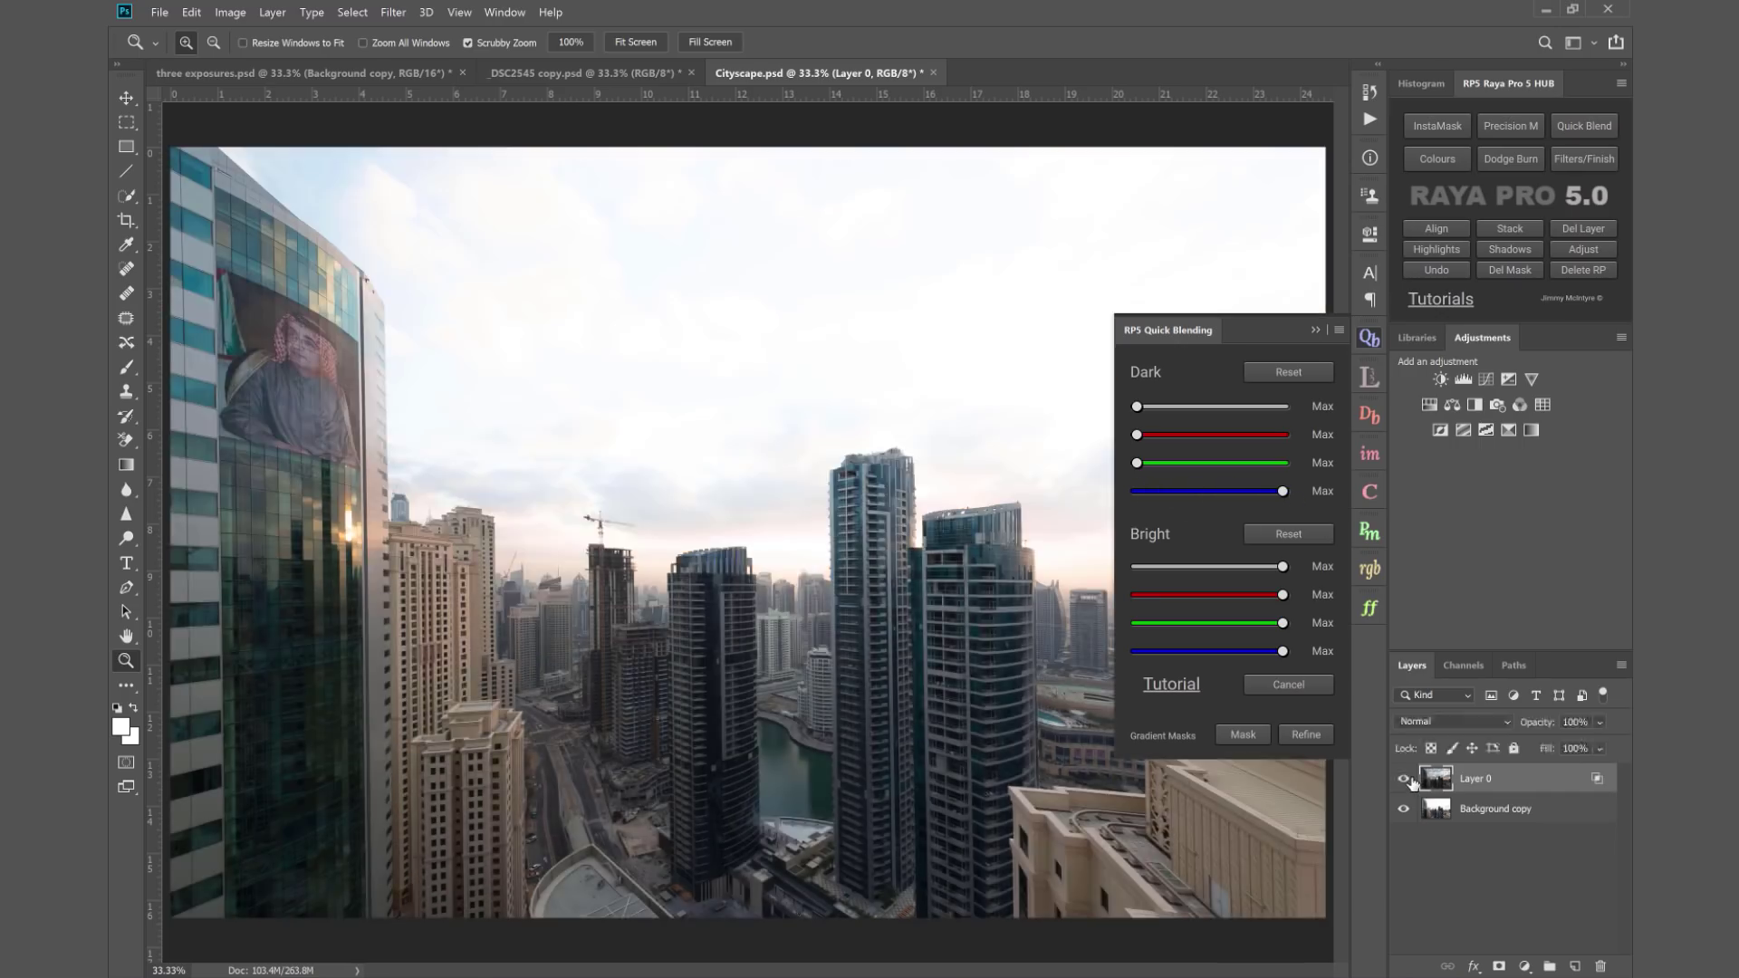
{"action": "left_click", "coordinate": [1411, 783]}
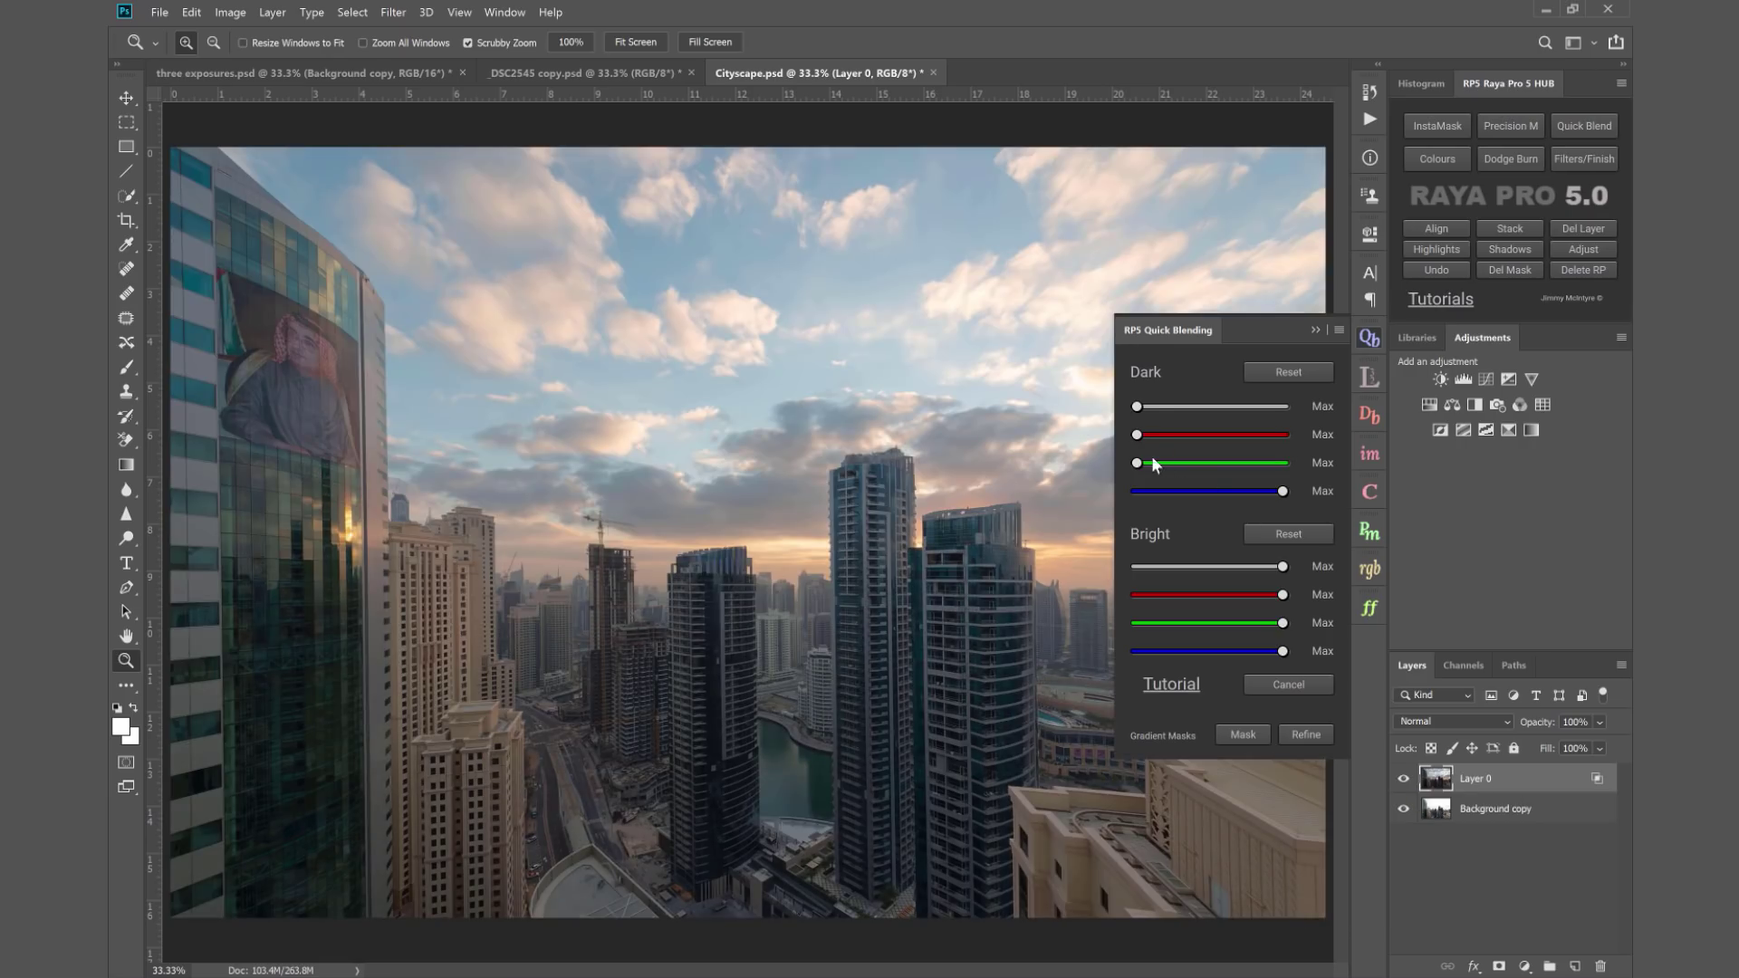
{"action": "left_click_drag", "start_coordinate": [1138, 466], "coordinate": [1218, 479]}
- Max the Dark red and overall ranges, compare via Layer 0, then narrow red and blue
{"action": "left_click_drag", "start_coordinate": [1137, 435], "coordinate": [1284, 435]}
{"action": "left_click_drag", "start_coordinate": [1139, 406], "coordinate": [1285, 408]}
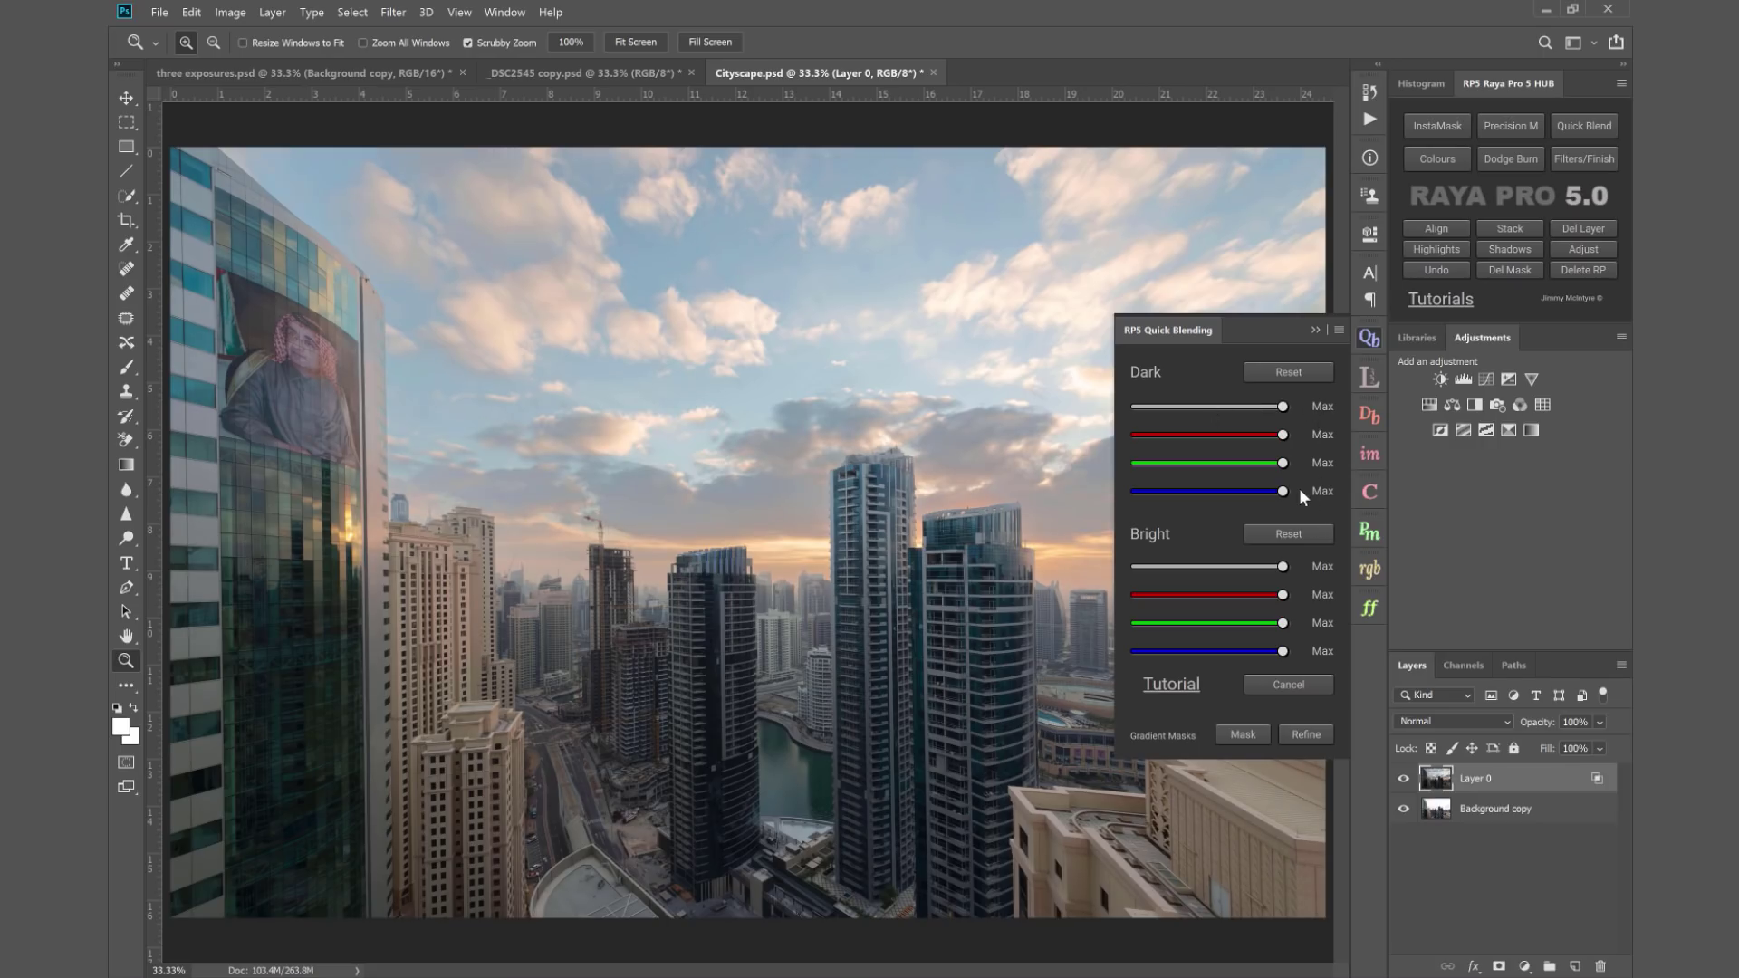
{"action": "left_click", "coordinate": [1402, 780]}
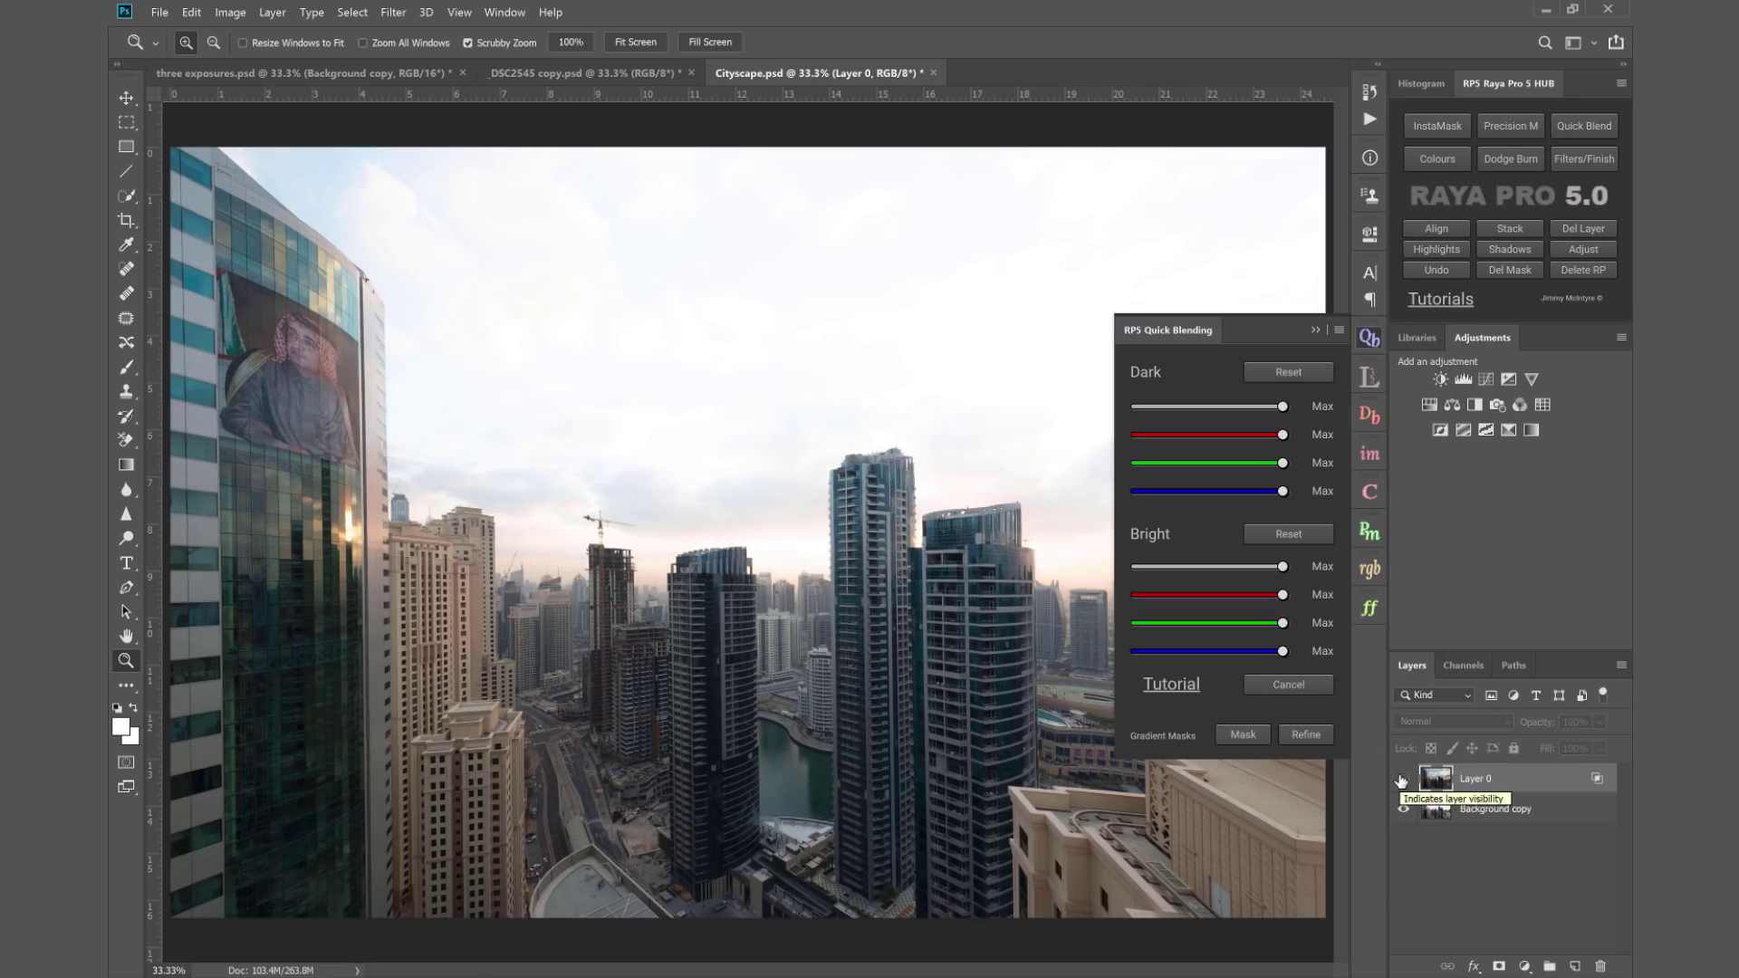
{"action": "left_click", "coordinate": [1402, 780]}
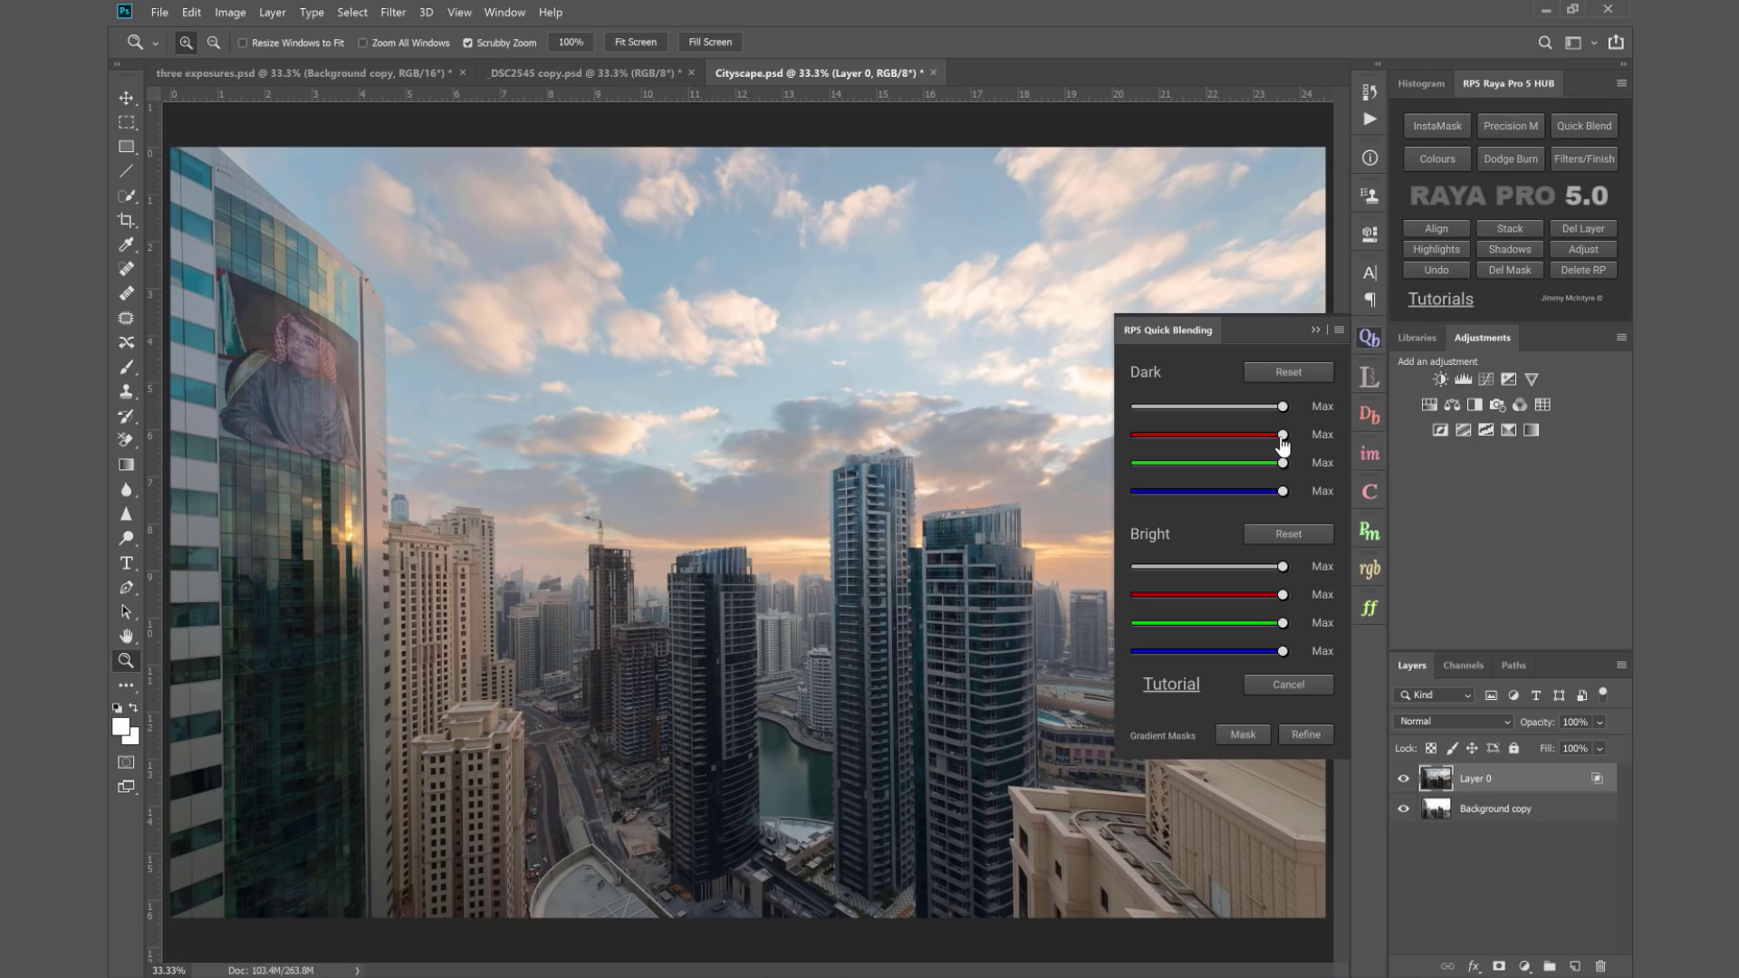
{"action": "left_click_drag", "start_coordinate": [1283, 442], "coordinate": [1229, 462]}
{"action": "left_click", "coordinate": [1212, 489]}
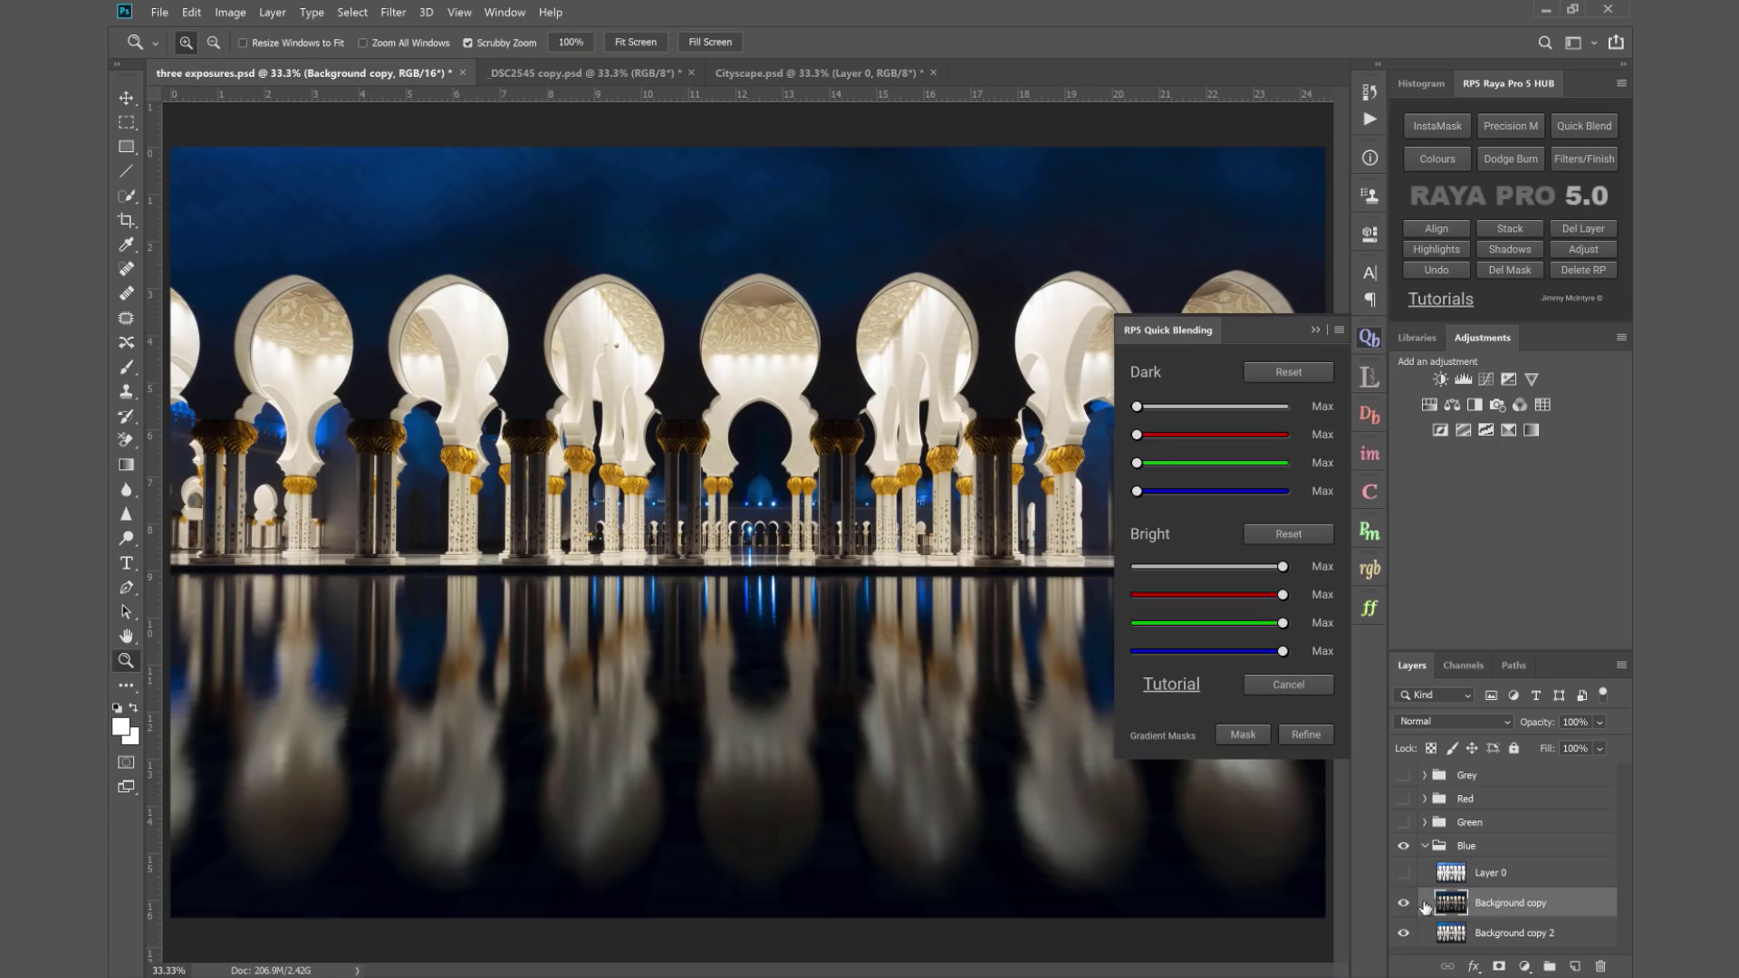
- Compare the mosque exposures by toggling Layer 0 and Background copy visibility
{"action": "left_click", "coordinate": [1404, 872]}
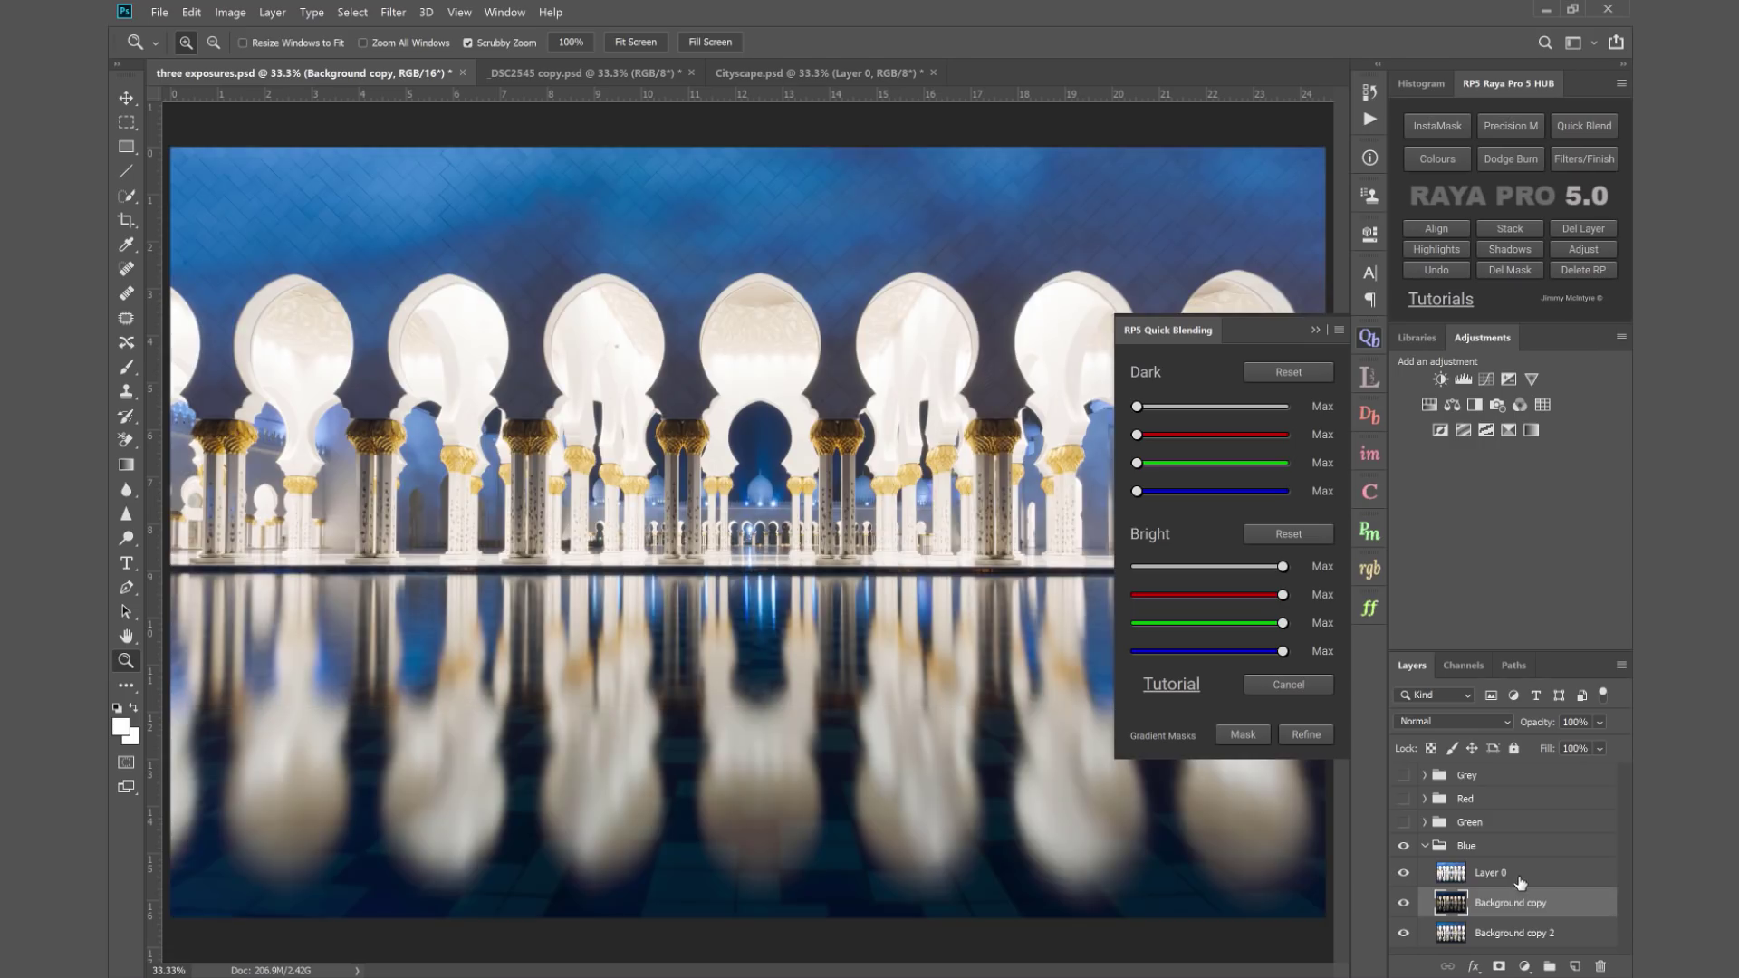
{"action": "left_click", "coordinate": [1521, 883]}
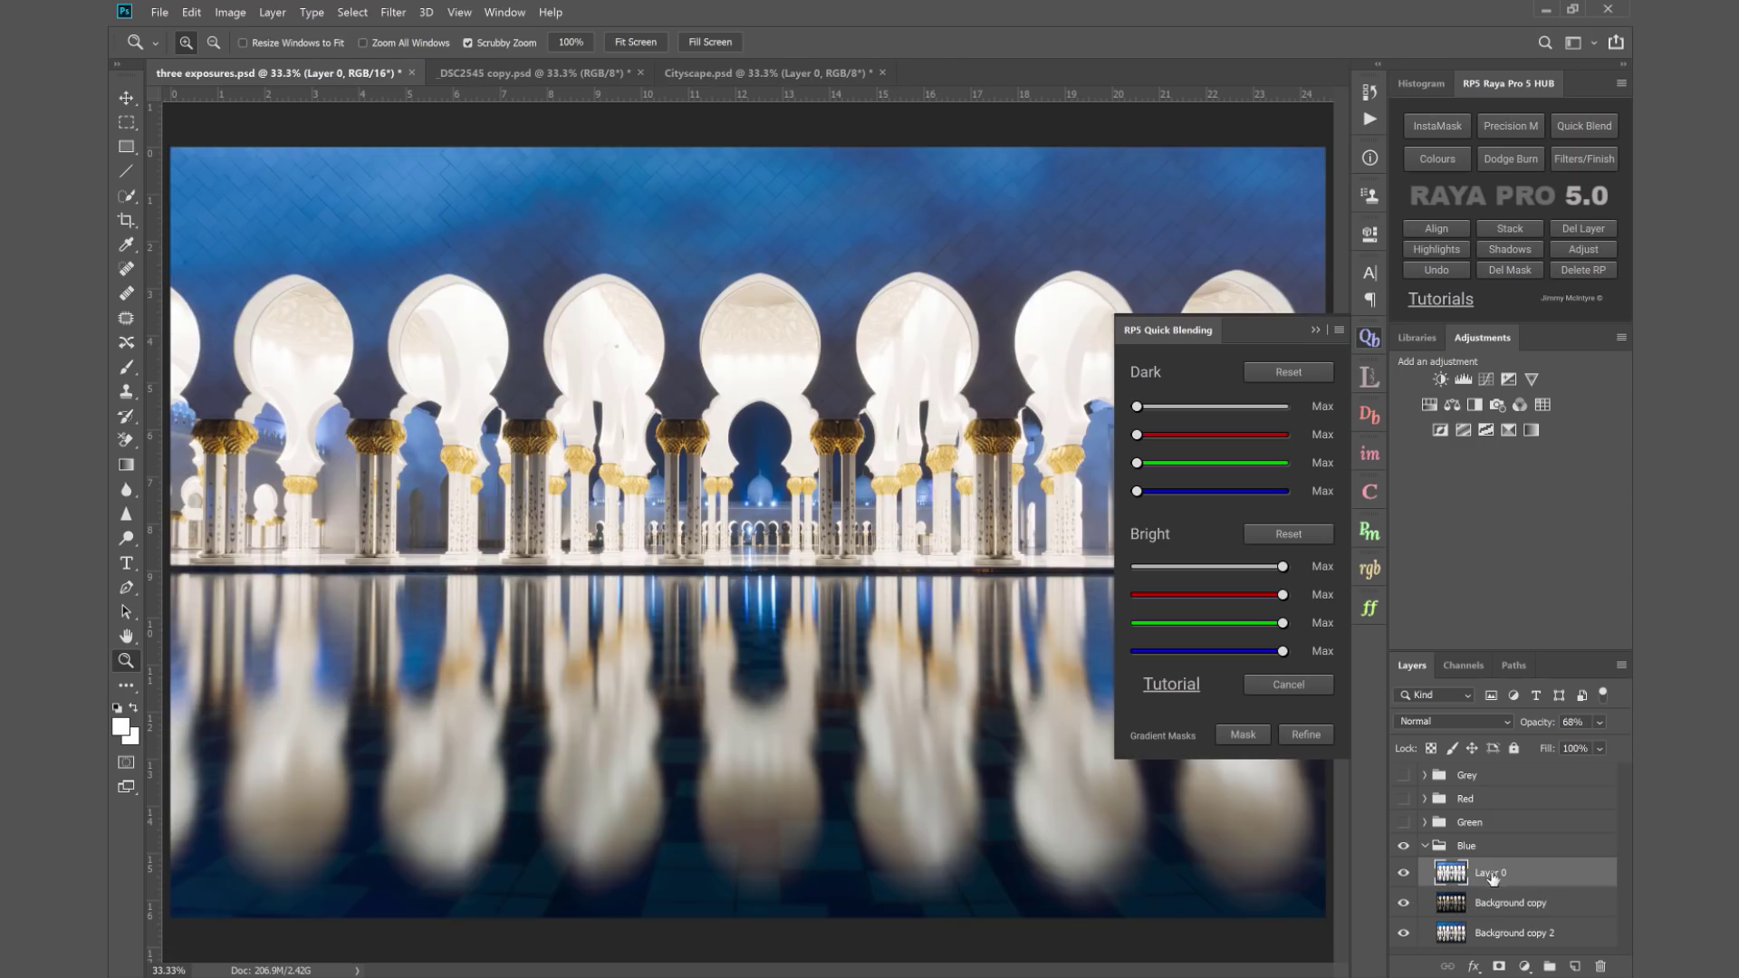
{"action": "left_click", "coordinate": [1404, 875]}
{"action": "left_click", "coordinate": [1403, 905]}
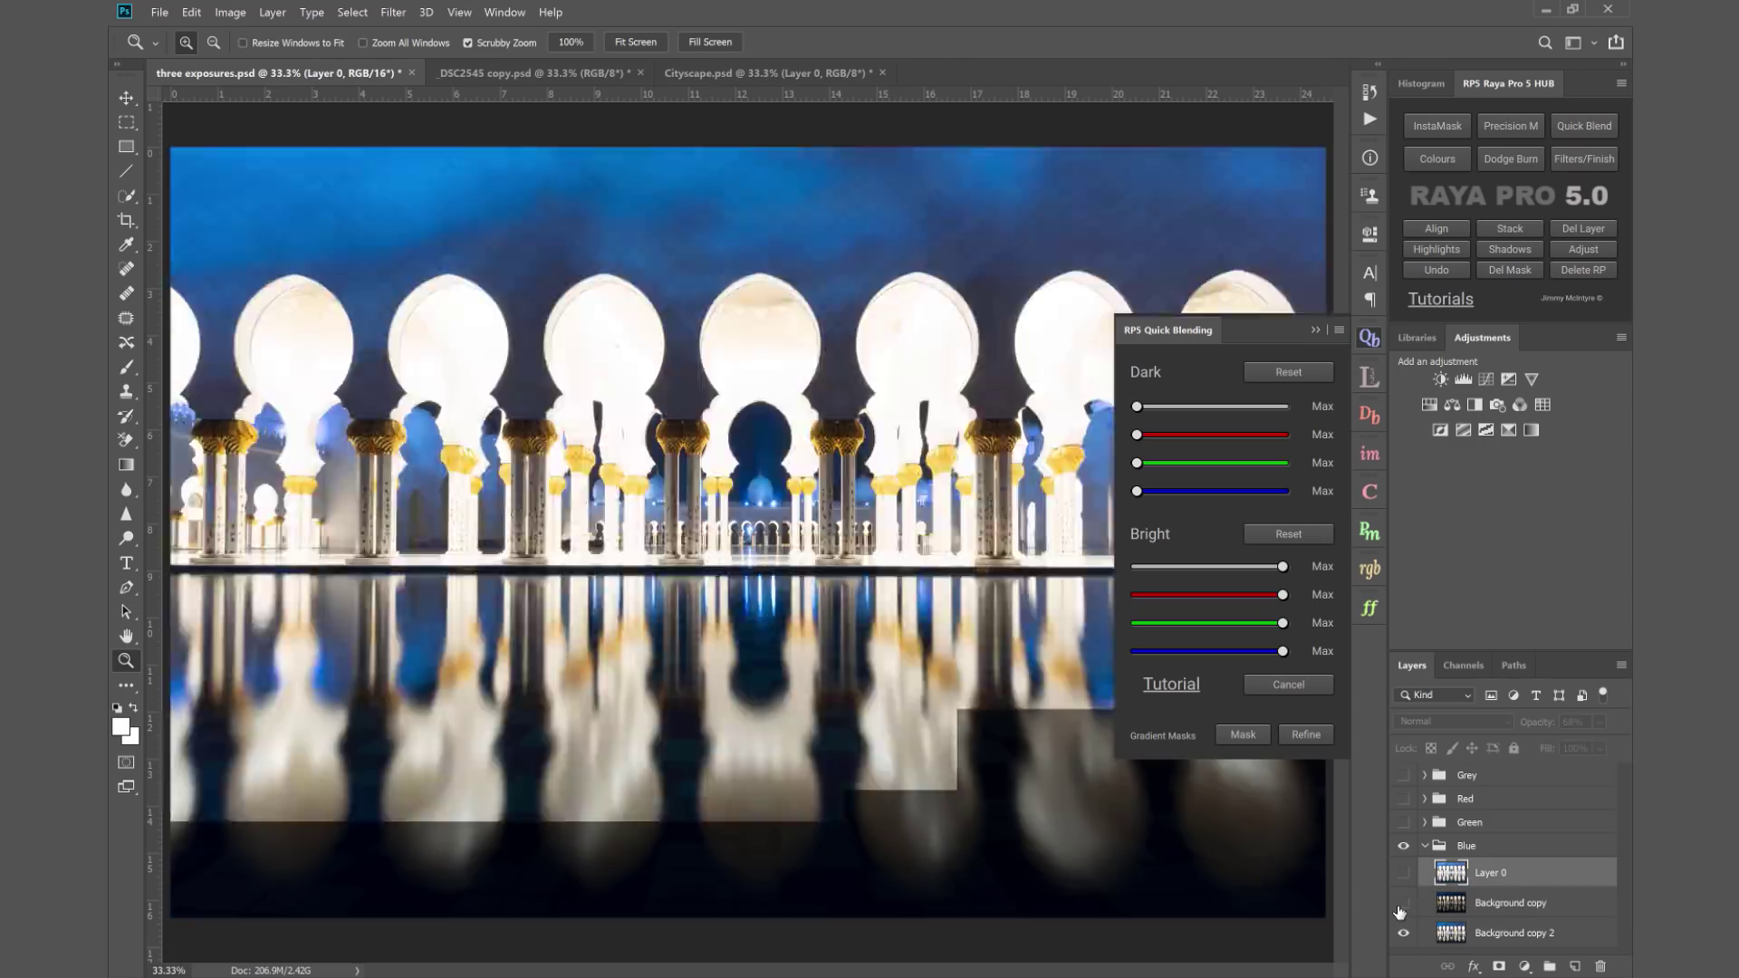
{"action": "left_click", "coordinate": [1404, 903]}
{"action": "left_click", "coordinate": [1403, 873]}
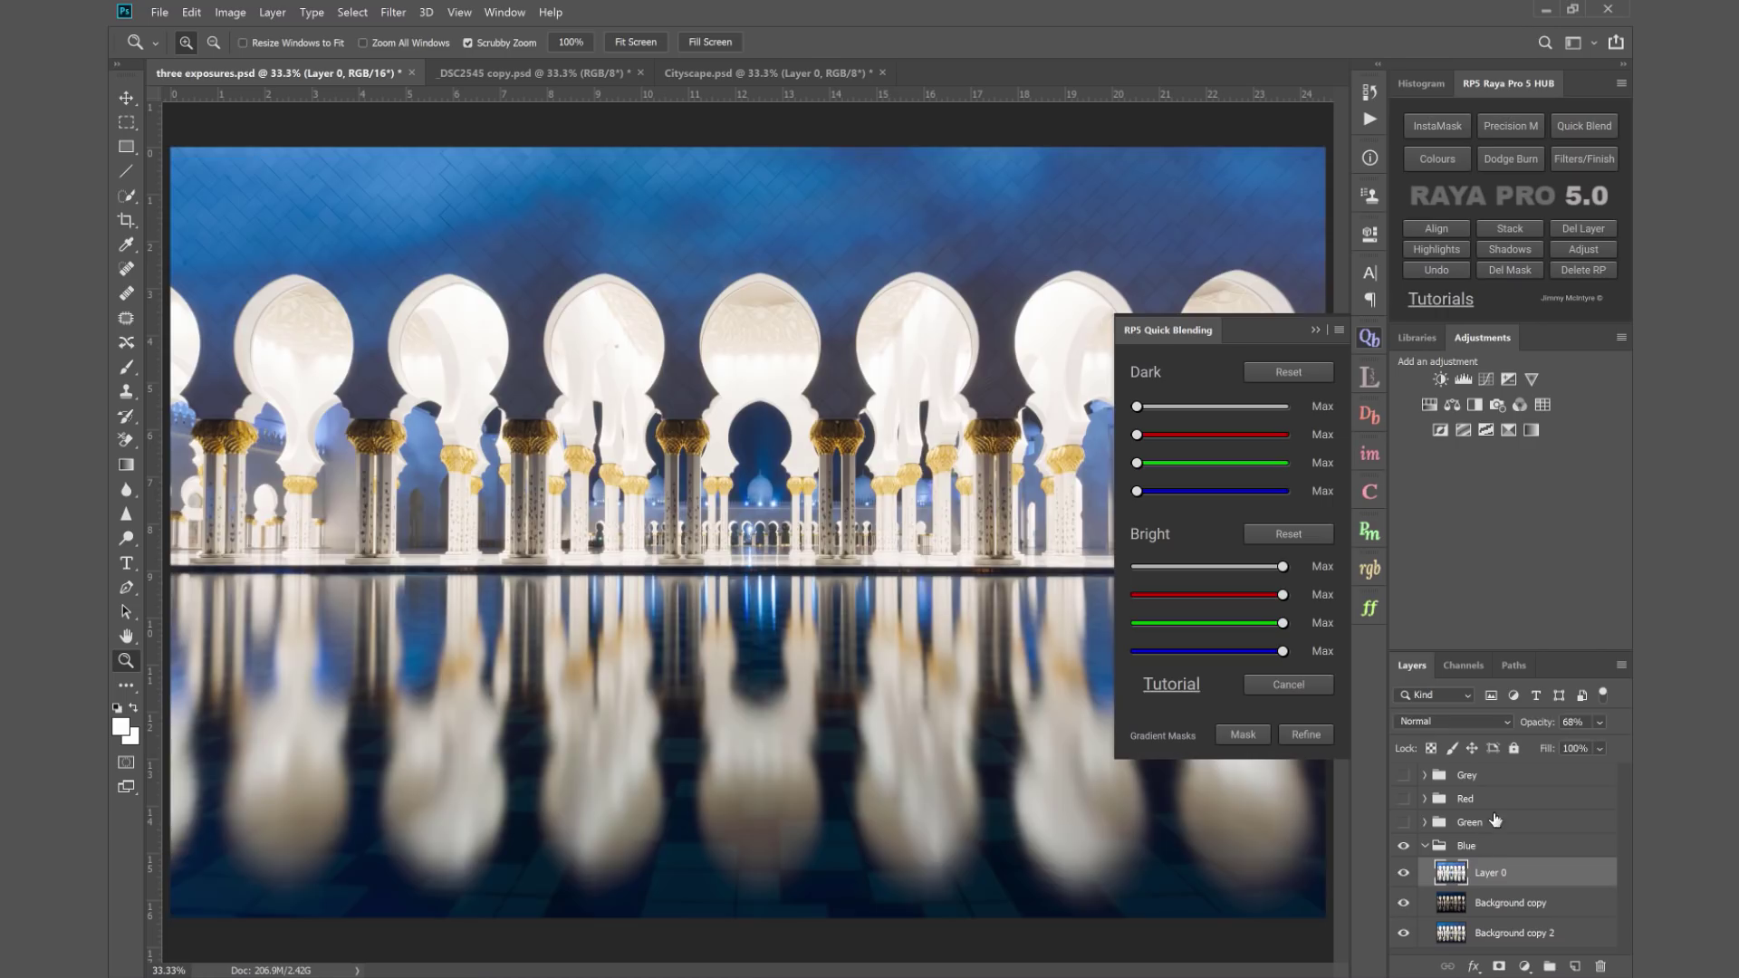
- Hide Layer 0 and blend Background copy, checking it on and off before collapsing the Blue group
{"action": "left_click", "coordinate": [1504, 783]}
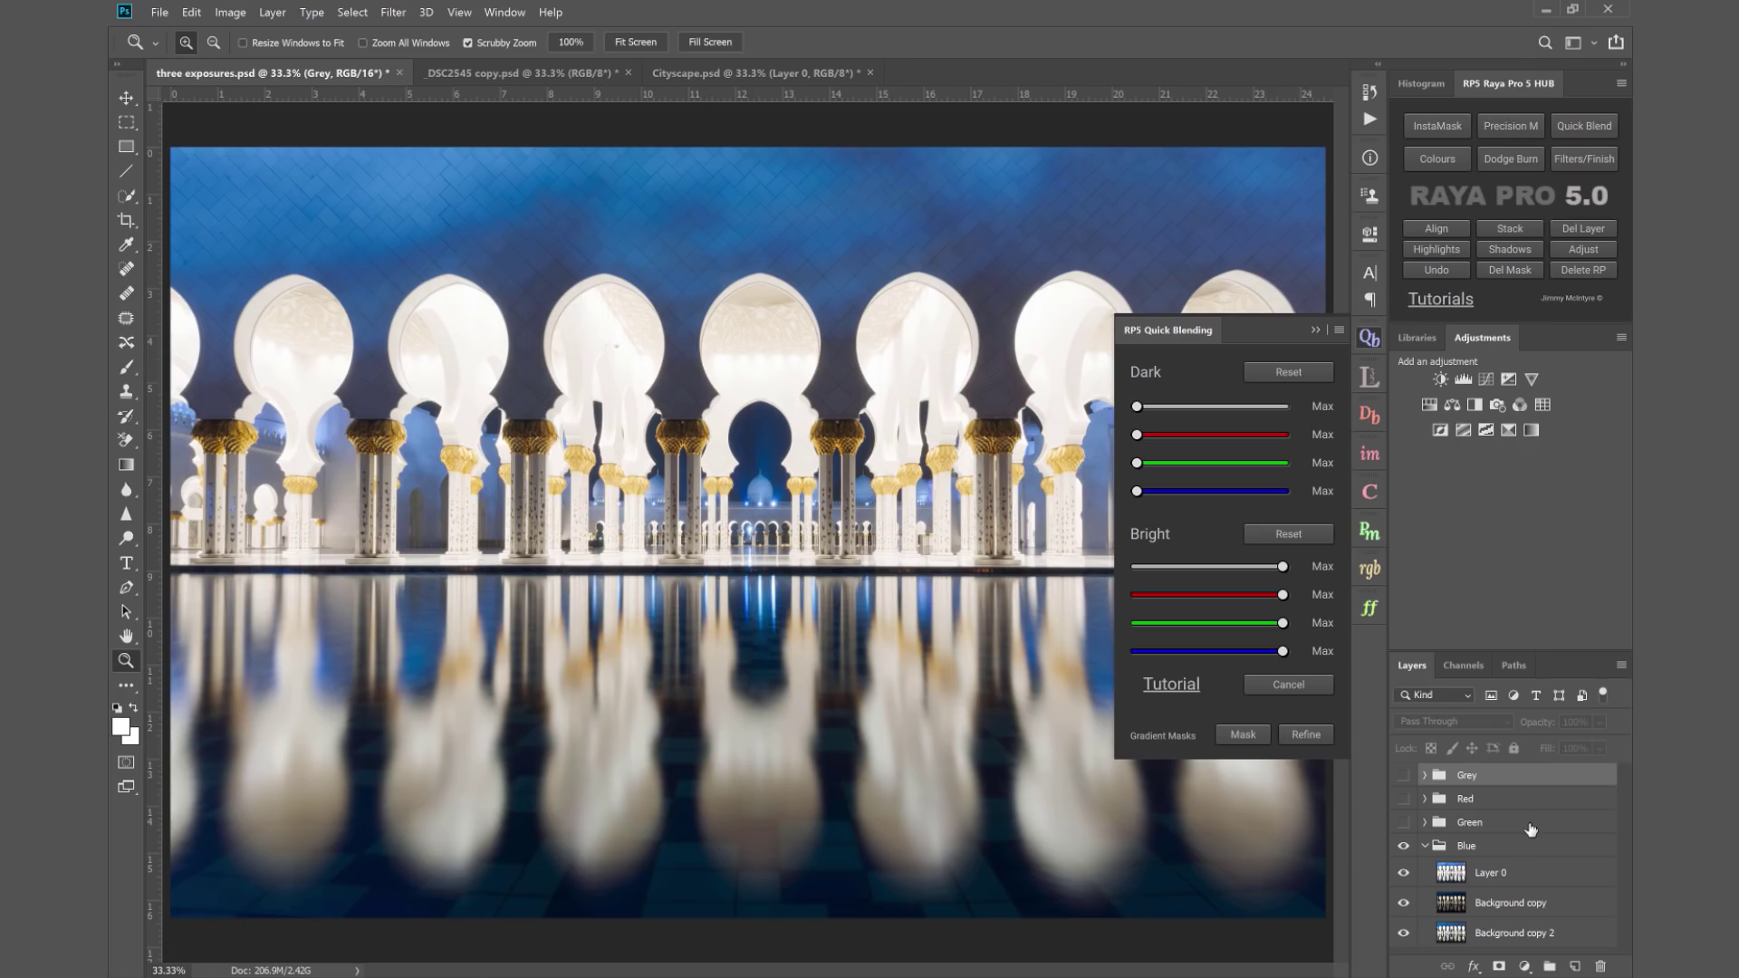
{"action": "left_click", "coordinate": [1403, 873]}
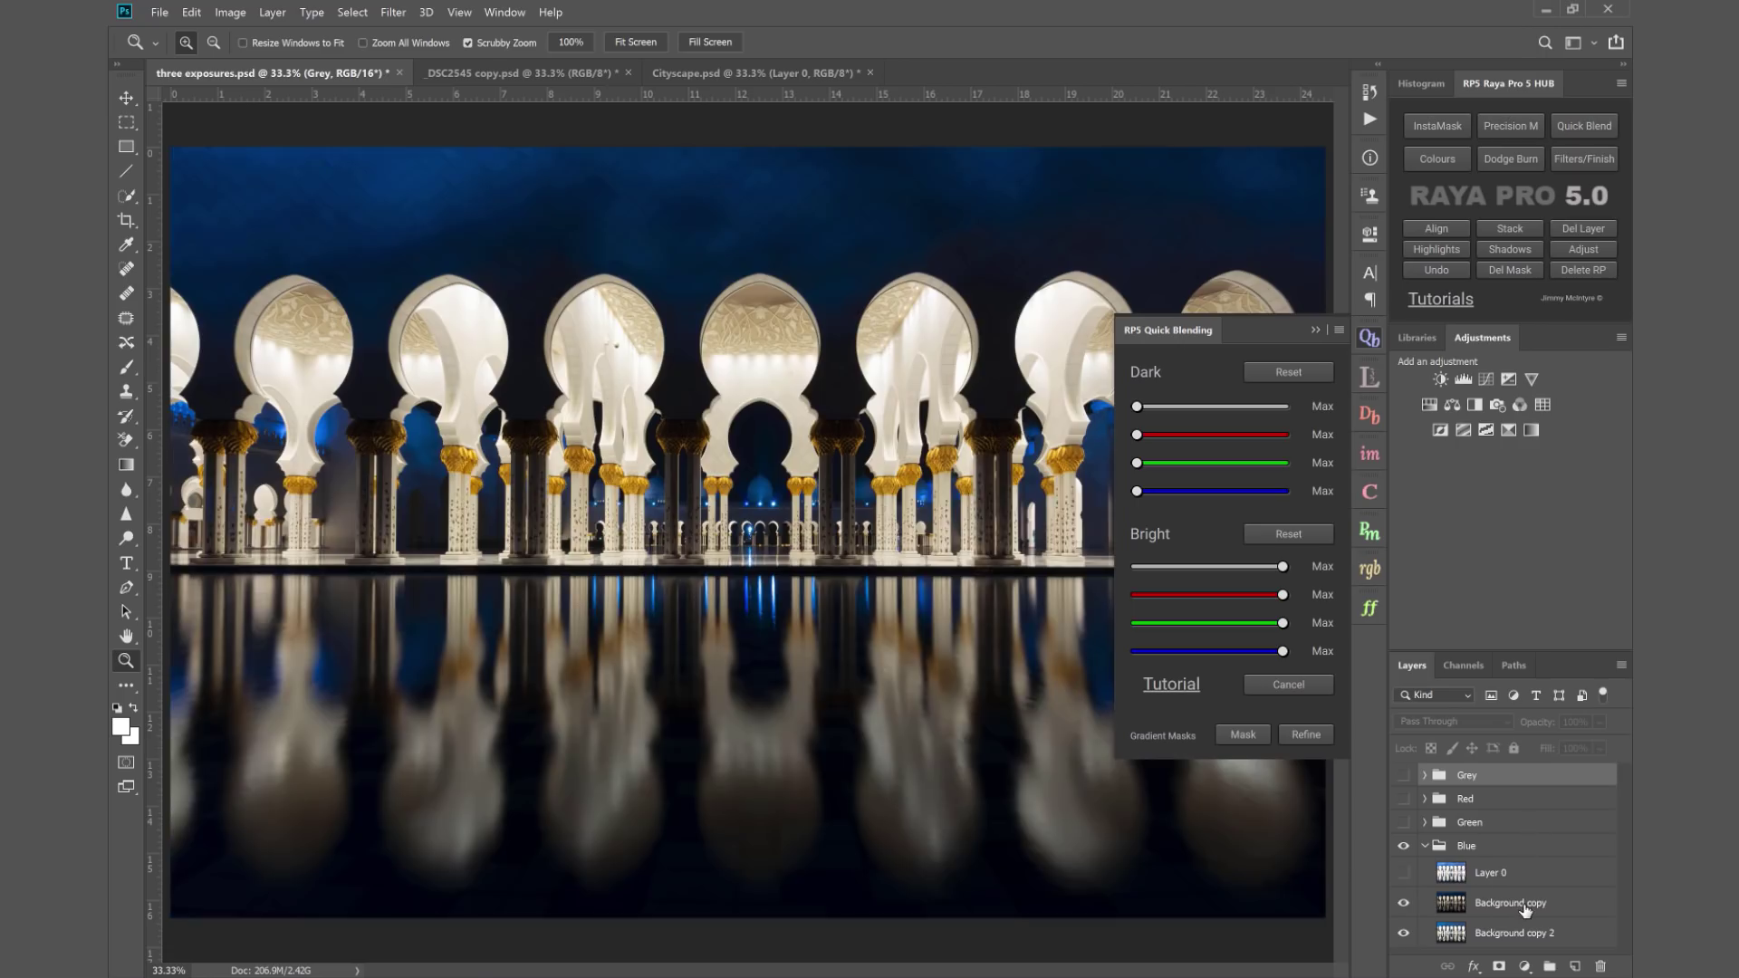
{"action": "left_click", "coordinate": [1525, 905]}
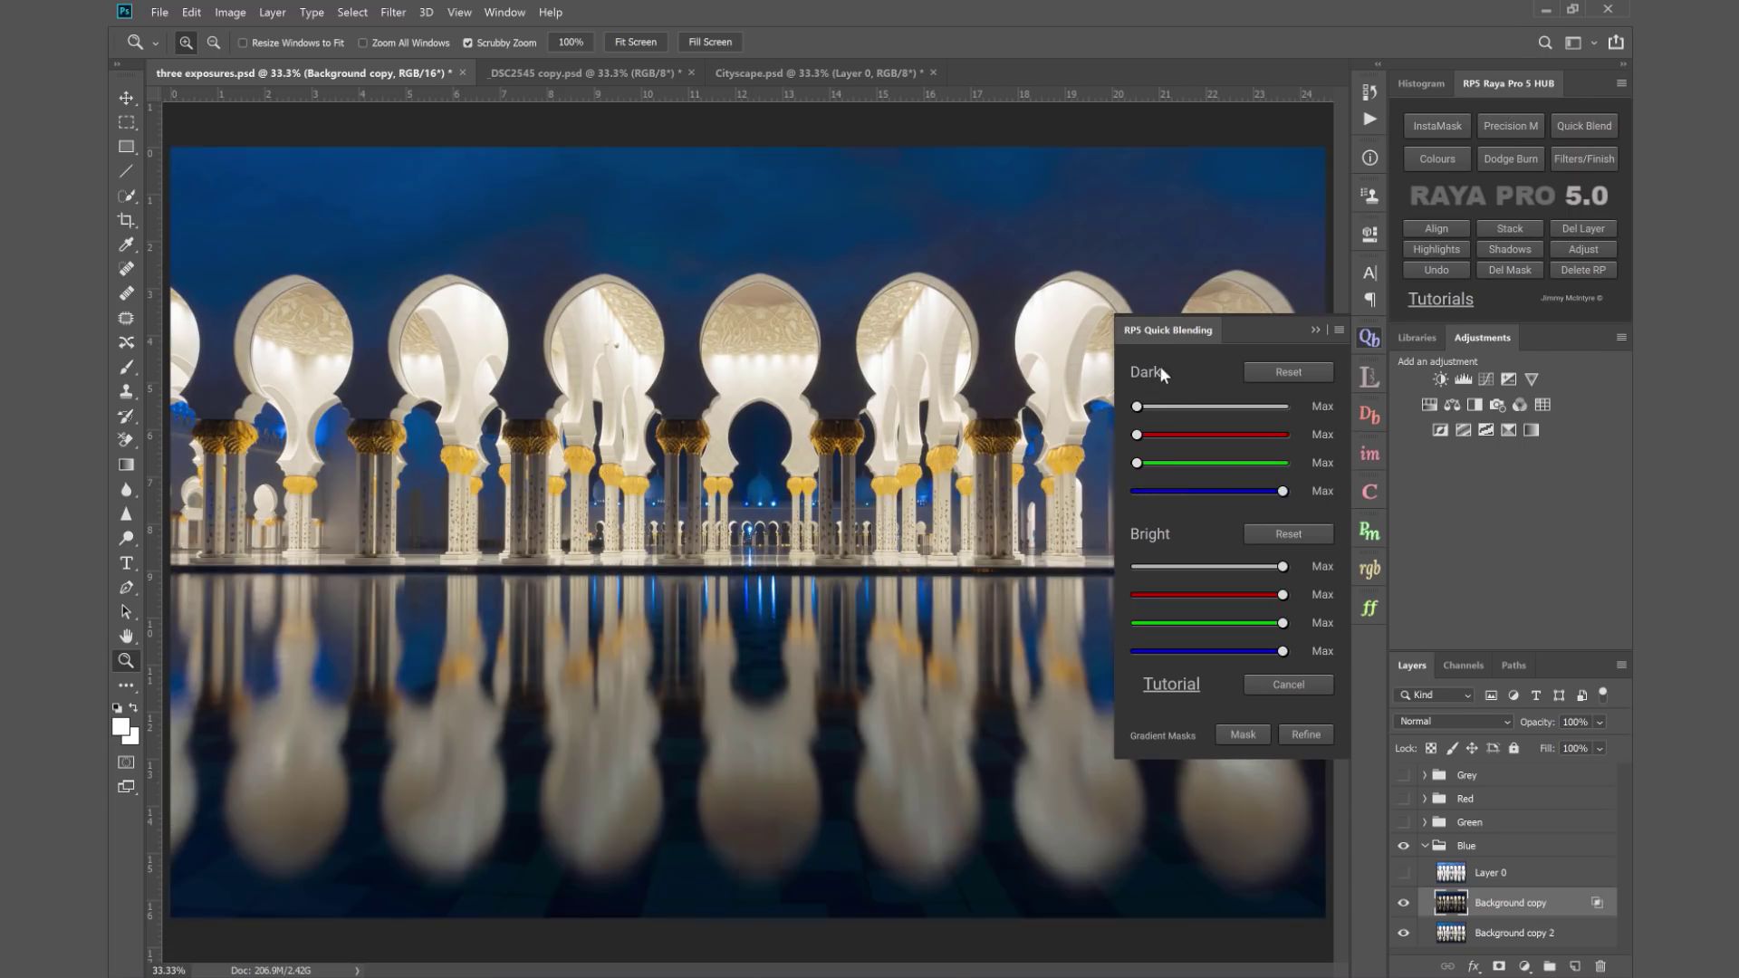
{"action": "left_click", "coordinate": [1405, 903]}
{"action": "left_click", "coordinate": [1405, 903]}
{"action": "left_click", "coordinate": [1427, 847]}
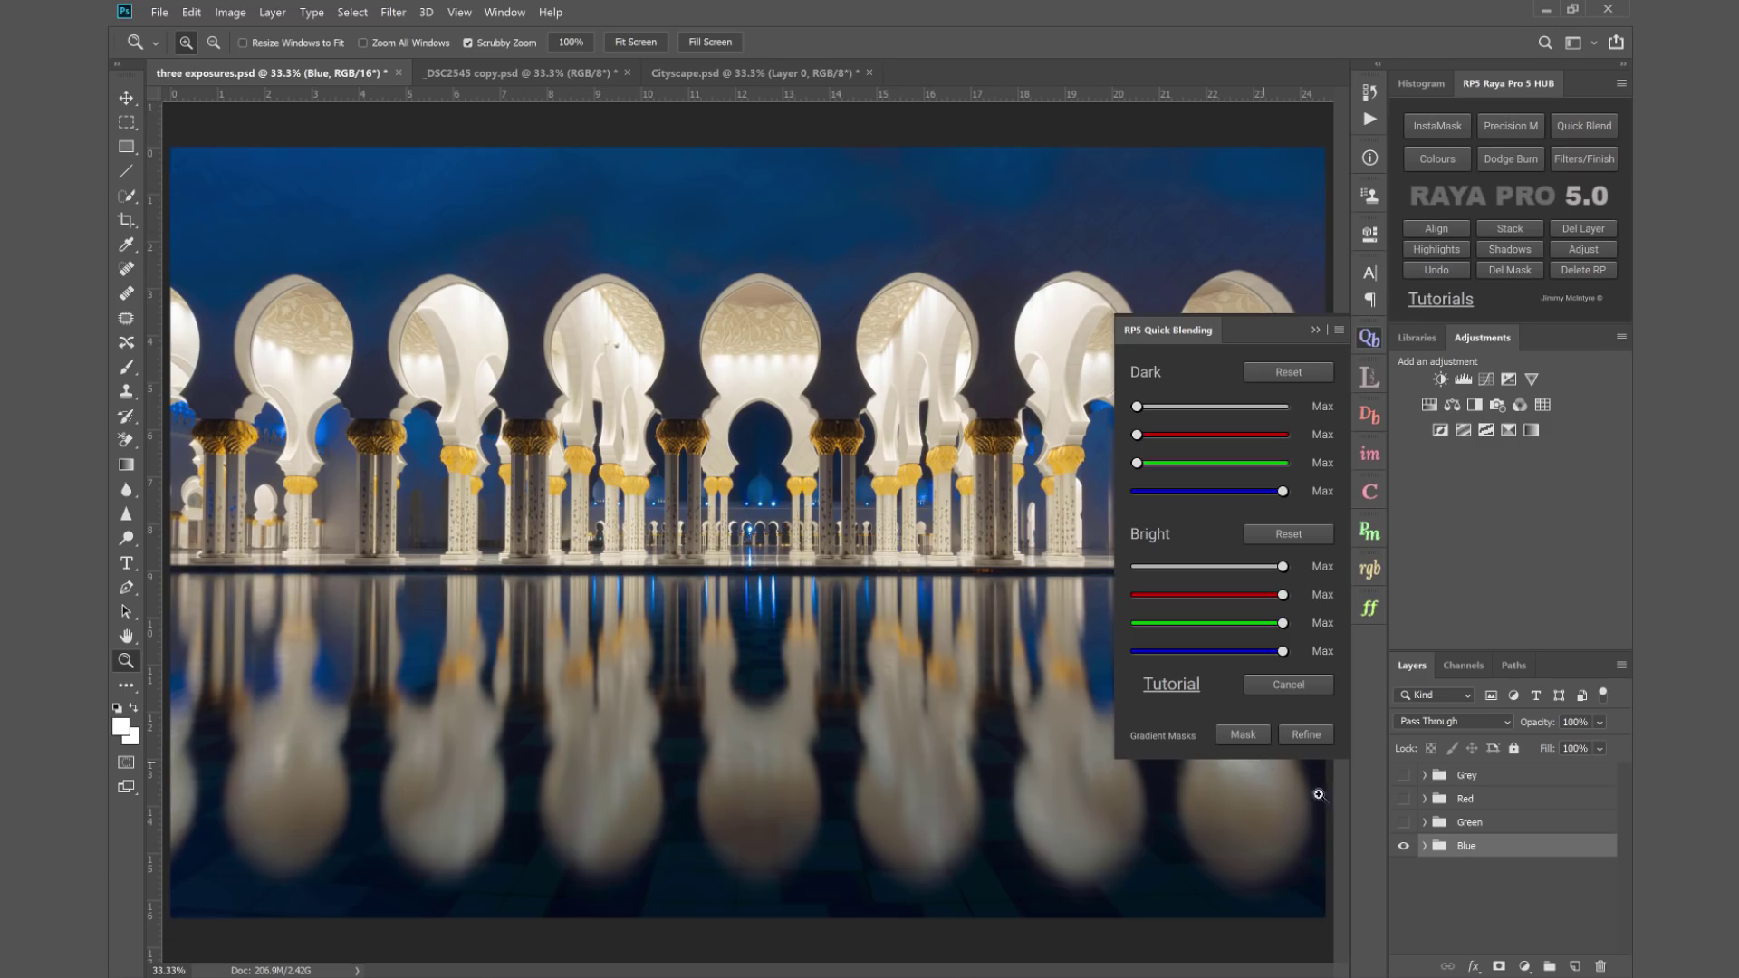
- Expand the Blue group and compare the image with and without Background copy
{"action": "left_click", "coordinate": [1425, 846]}
{"action": "left_click", "coordinate": [1404, 904]}
{"action": "left_click", "coordinate": [1404, 904]}
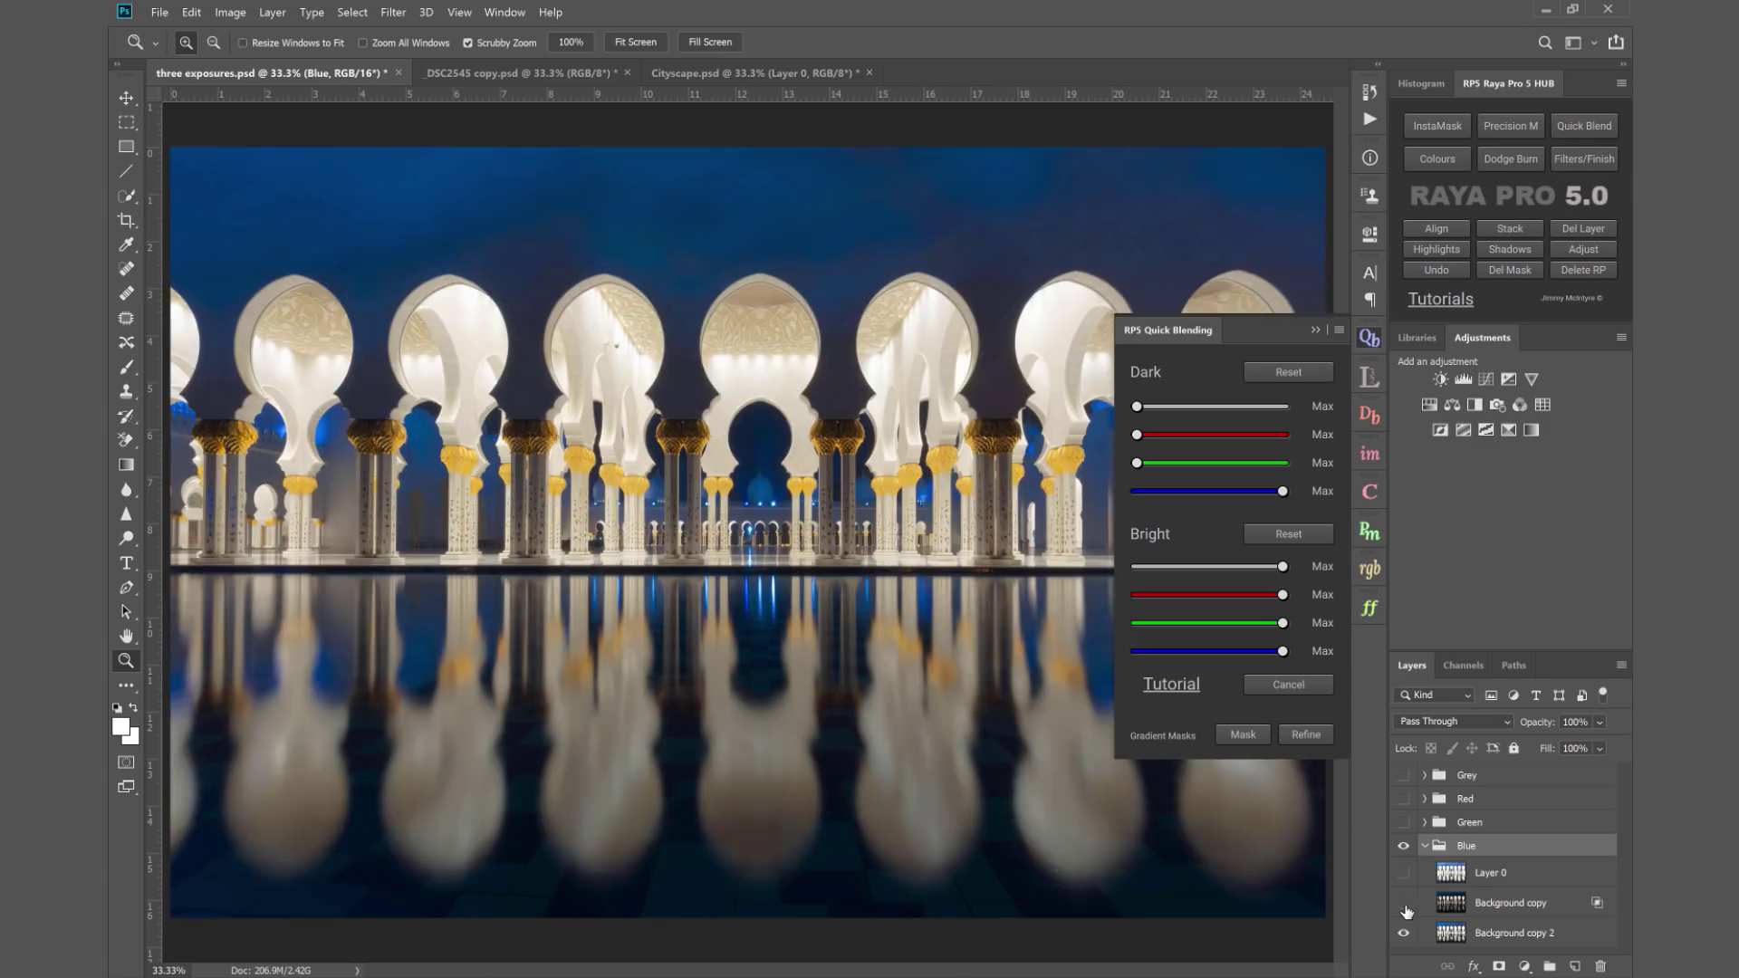
{"action": "left_click", "coordinate": [1405, 904]}
{"action": "left_click", "coordinate": [1405, 904]}
{"action": "left_click", "coordinate": [1425, 846]}
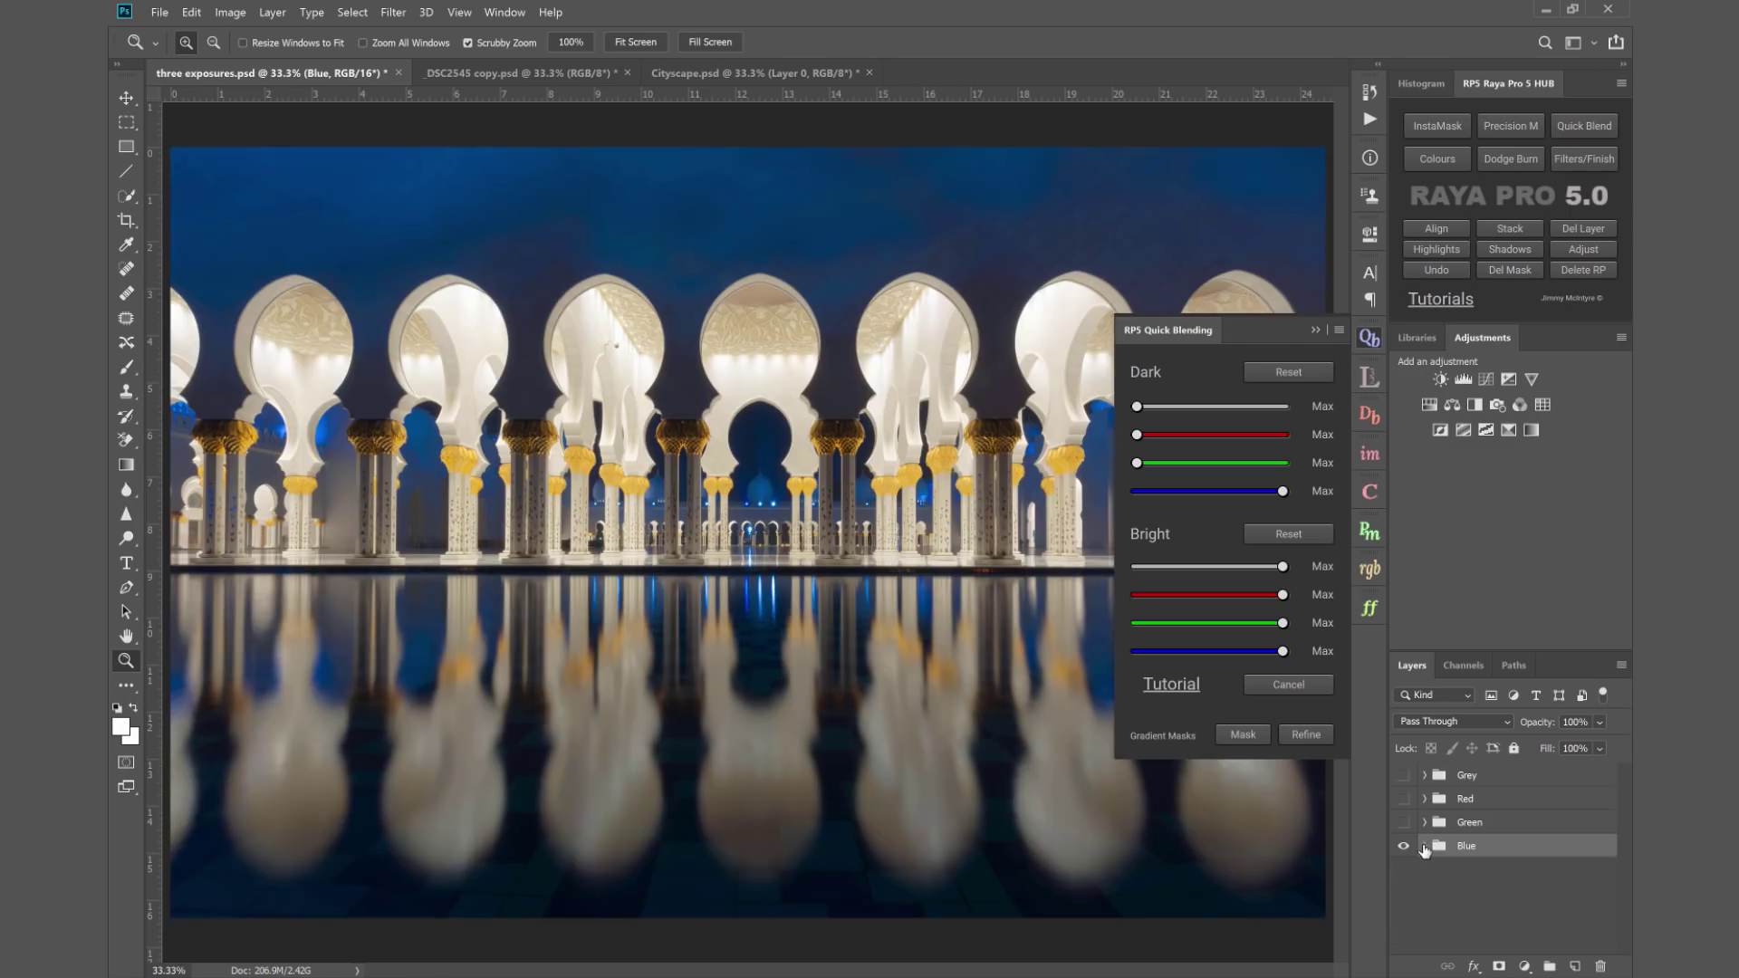
{"action": "left_click", "coordinate": [1425, 846]}
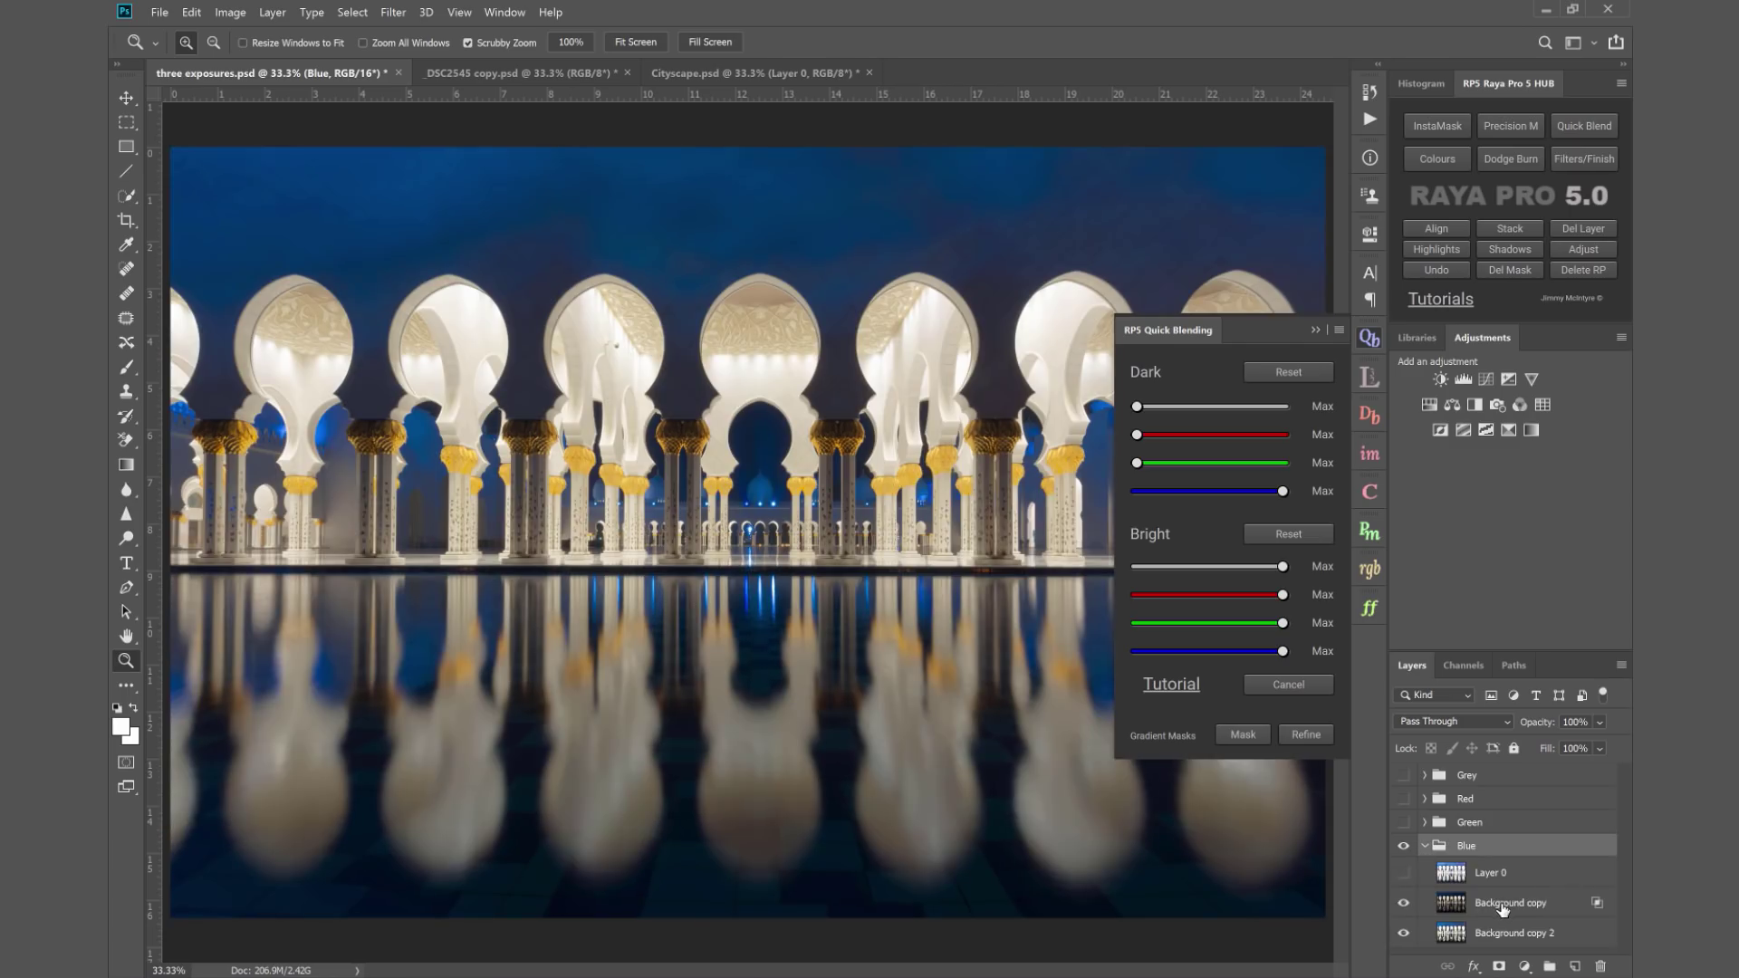
{"action": "left_click", "coordinate": [1510, 903]}
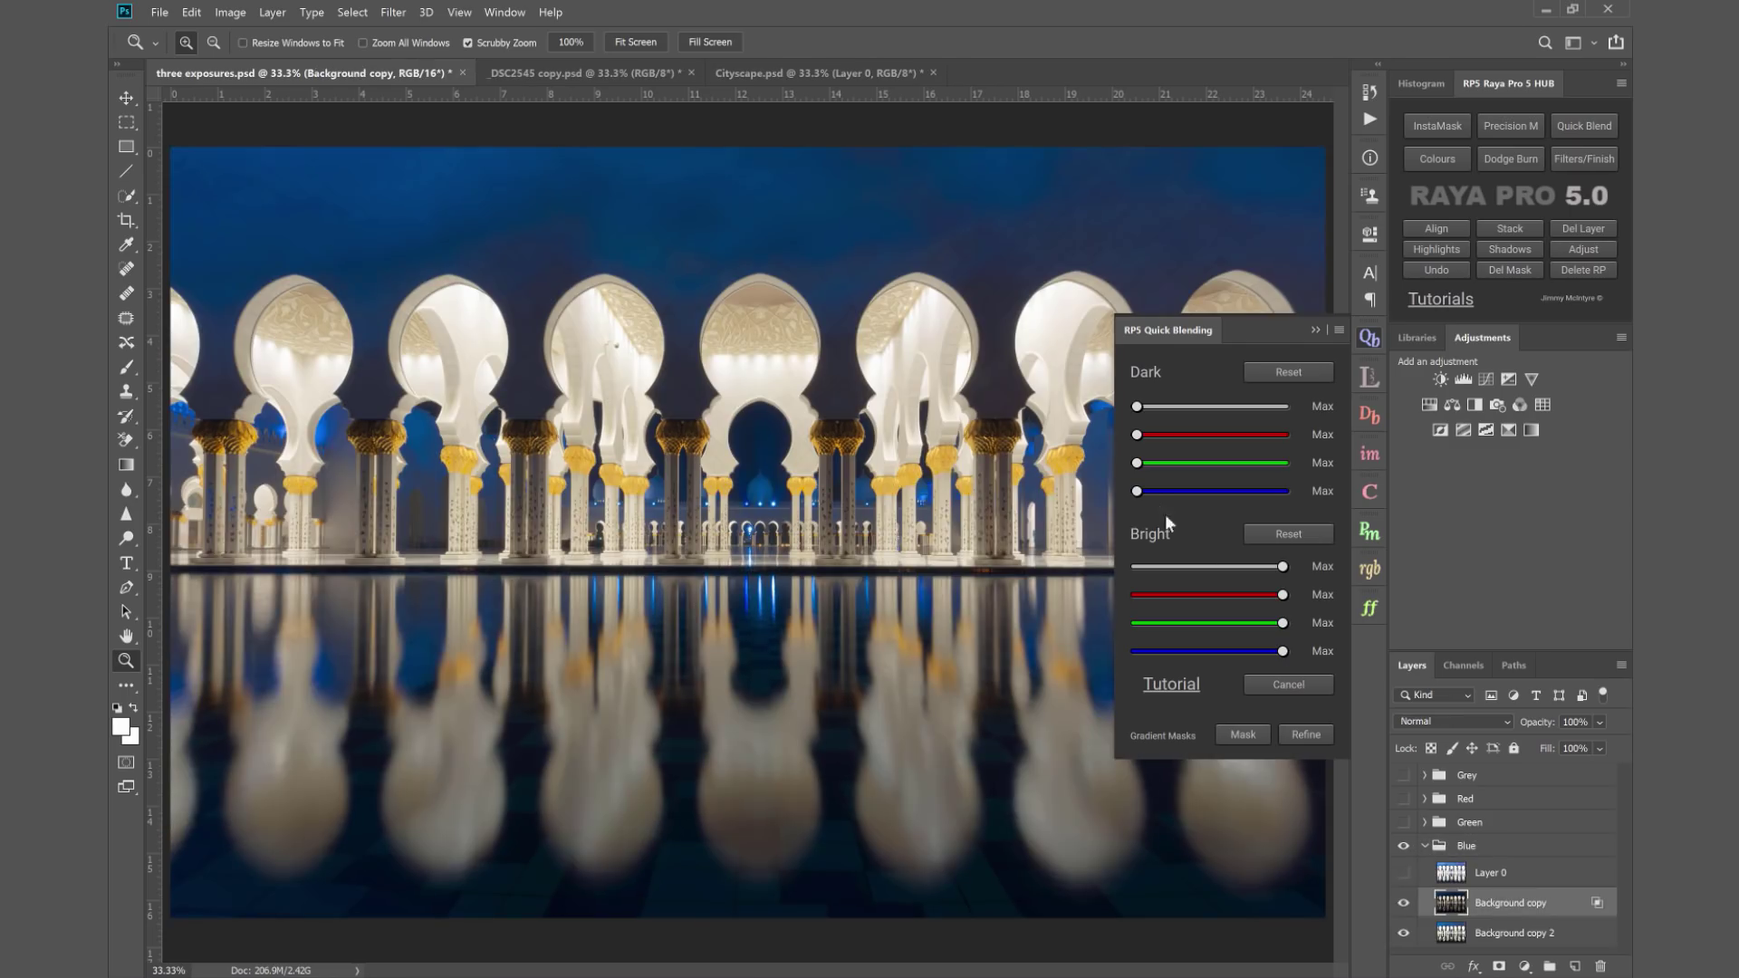
- Inspect the Green group's layers and compare the sky with and without Green
{"action": "left_click", "coordinate": [1462, 825]}
{"action": "left_click", "coordinate": [1425, 823]}
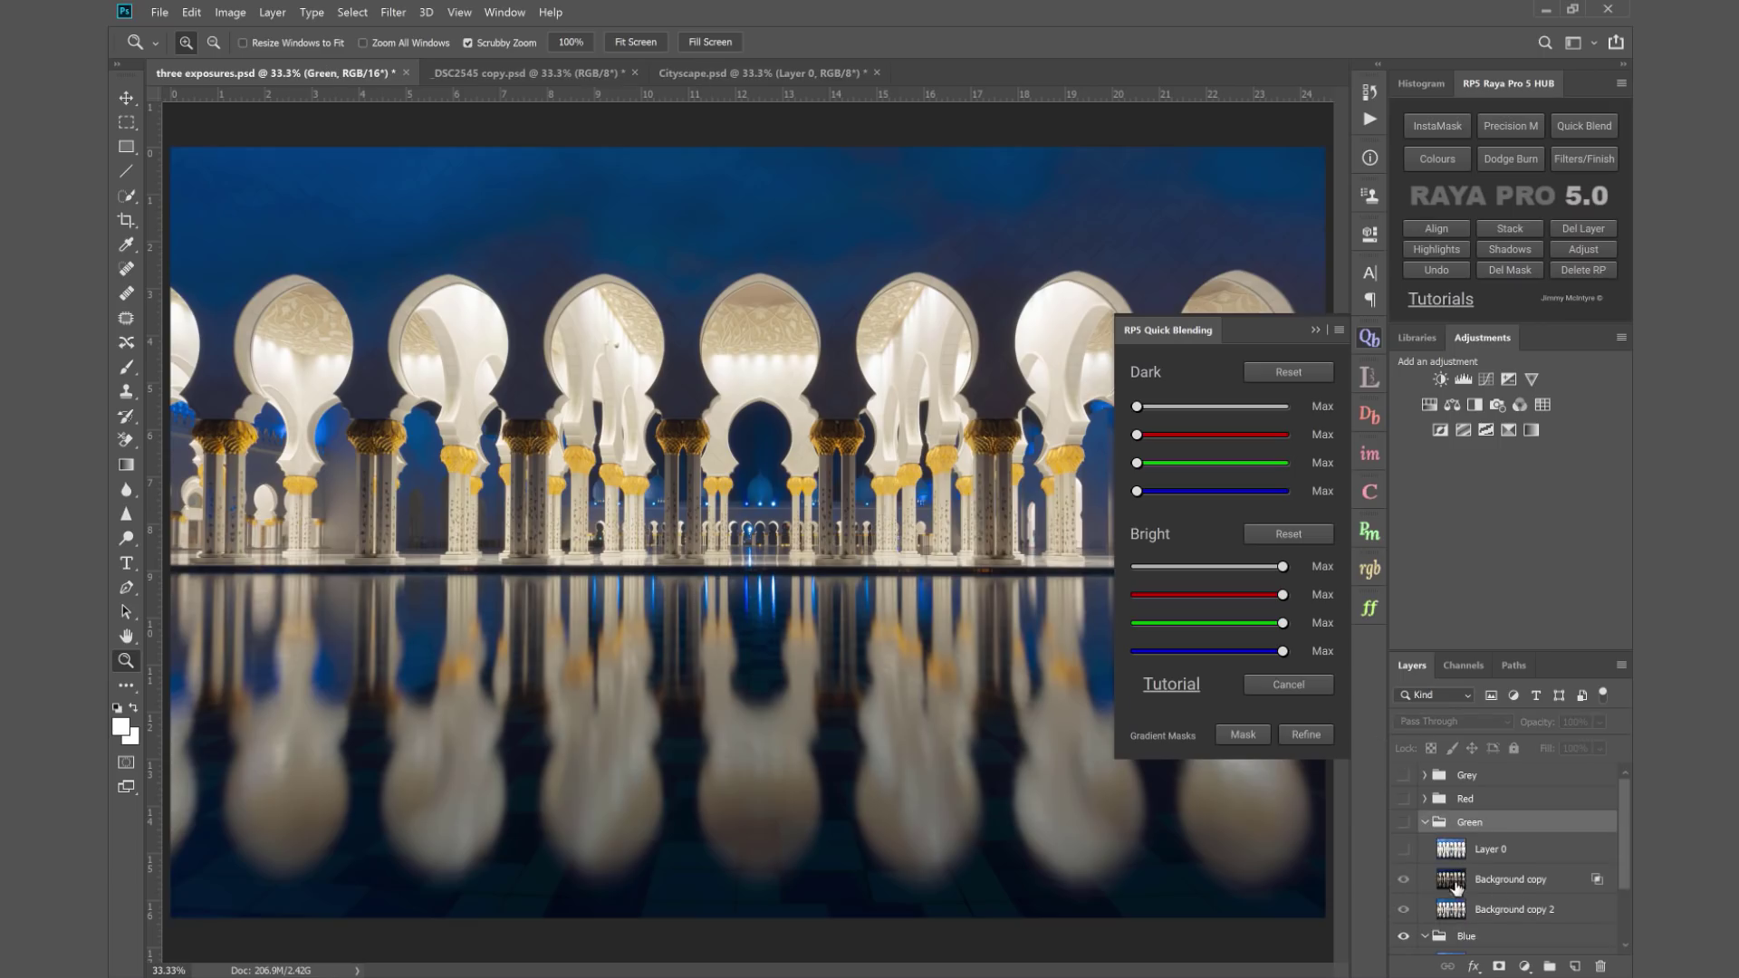
{"action": "left_click", "coordinate": [1511, 886]}
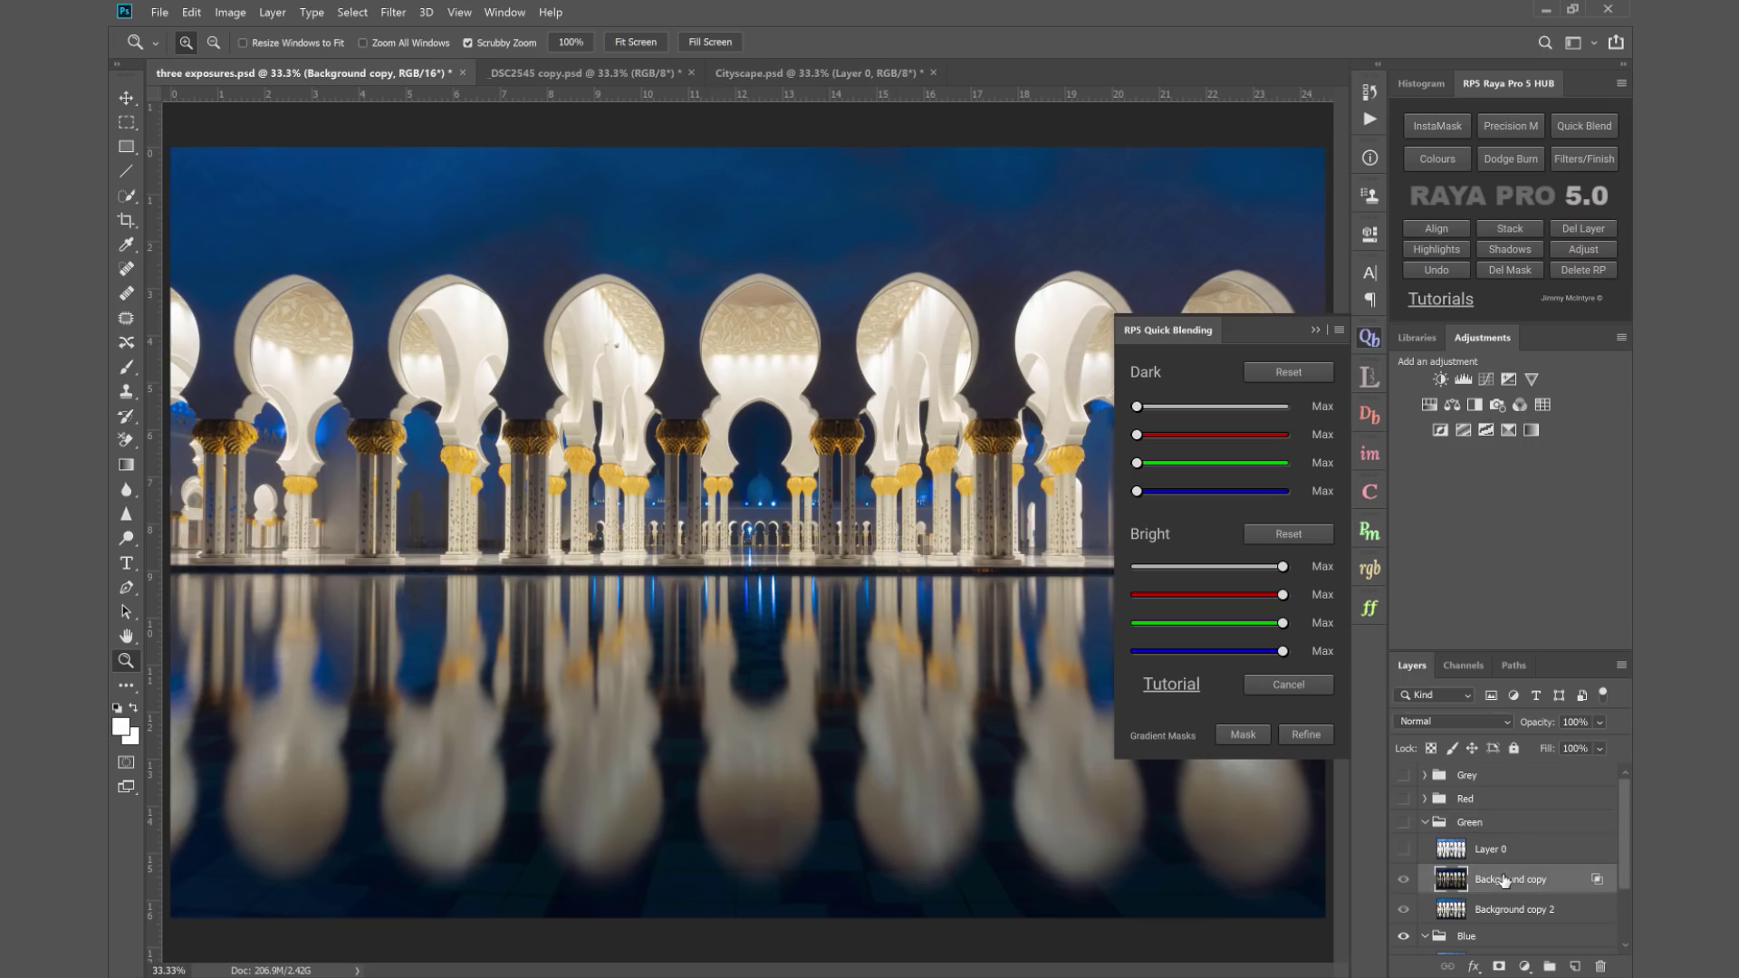
{"action": "left_click", "coordinate": [1425, 826]}
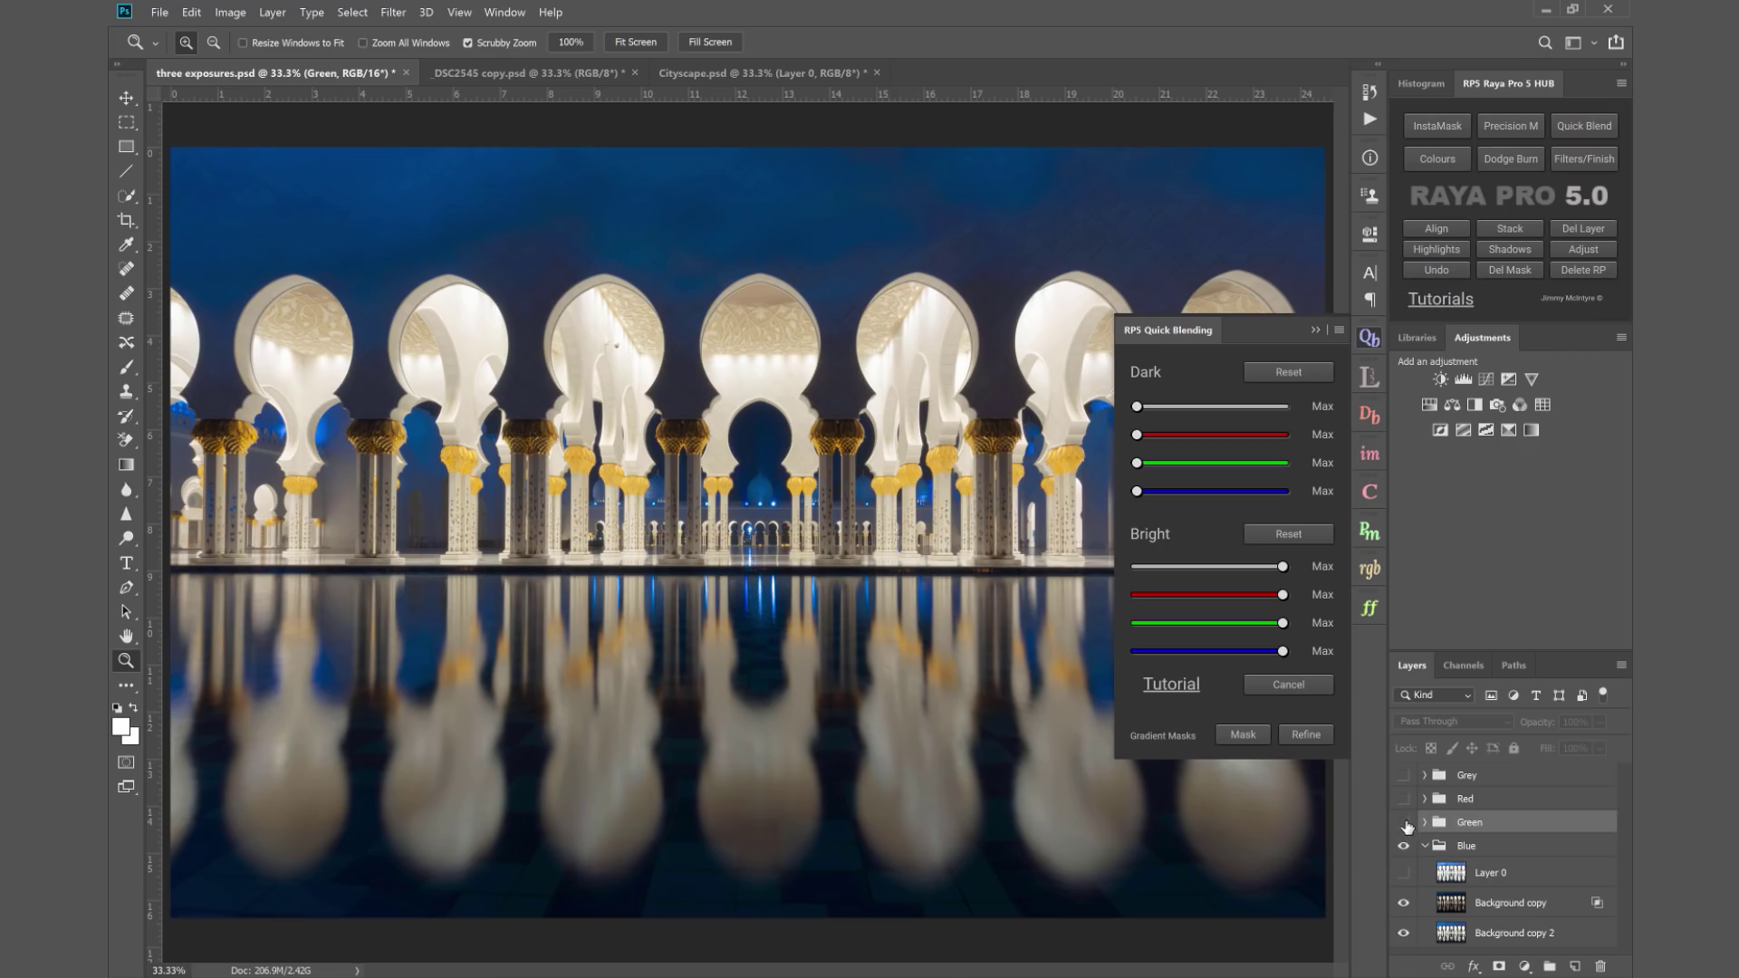
{"action": "left_click", "coordinate": [1404, 823]}
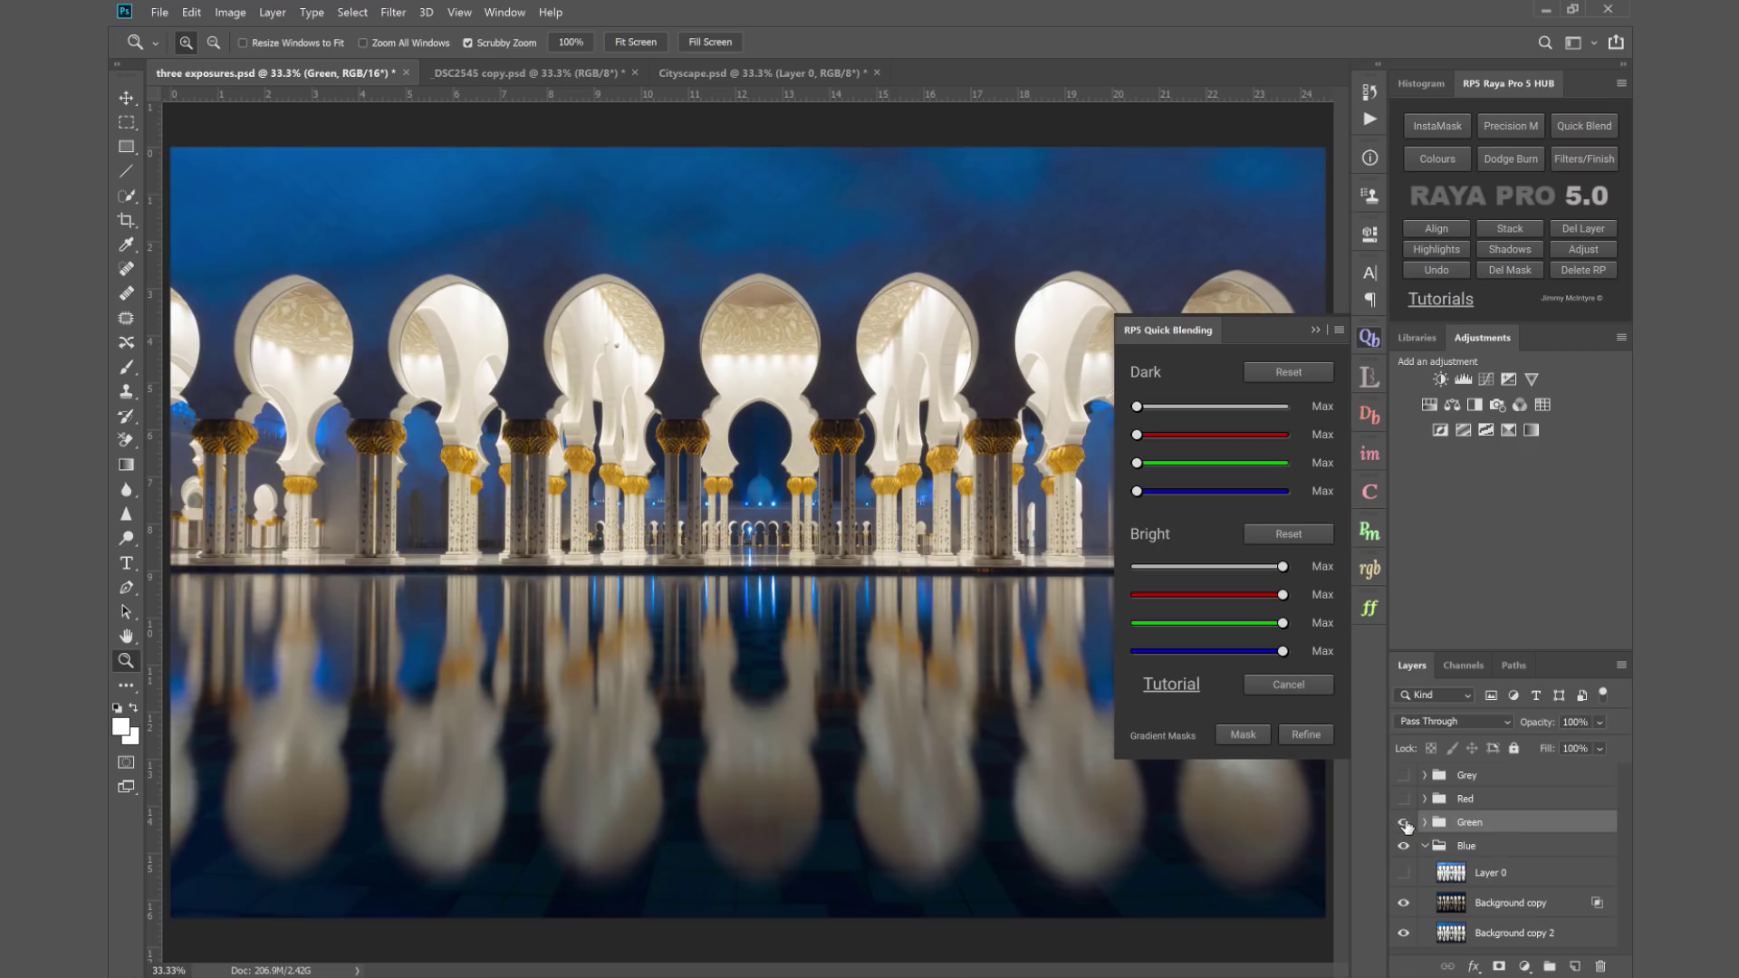
{"action": "left_click", "coordinate": [1405, 824]}
{"action": "left_click", "coordinate": [1405, 824]}
{"action": "left_click", "coordinate": [1406, 825]}
{"action": "left_click", "coordinate": [1406, 826]}
{"action": "left_click", "coordinate": [1406, 826]}
{"action": "left_click", "coordinate": [1406, 825]}
{"action": "left_click", "coordinate": [1406, 825]}
{"action": "left_click", "coordinate": [1406, 825]}
- Compare the sky with and without the Red group, leaving it visible
{"action": "left_click", "coordinate": [1483, 802]}
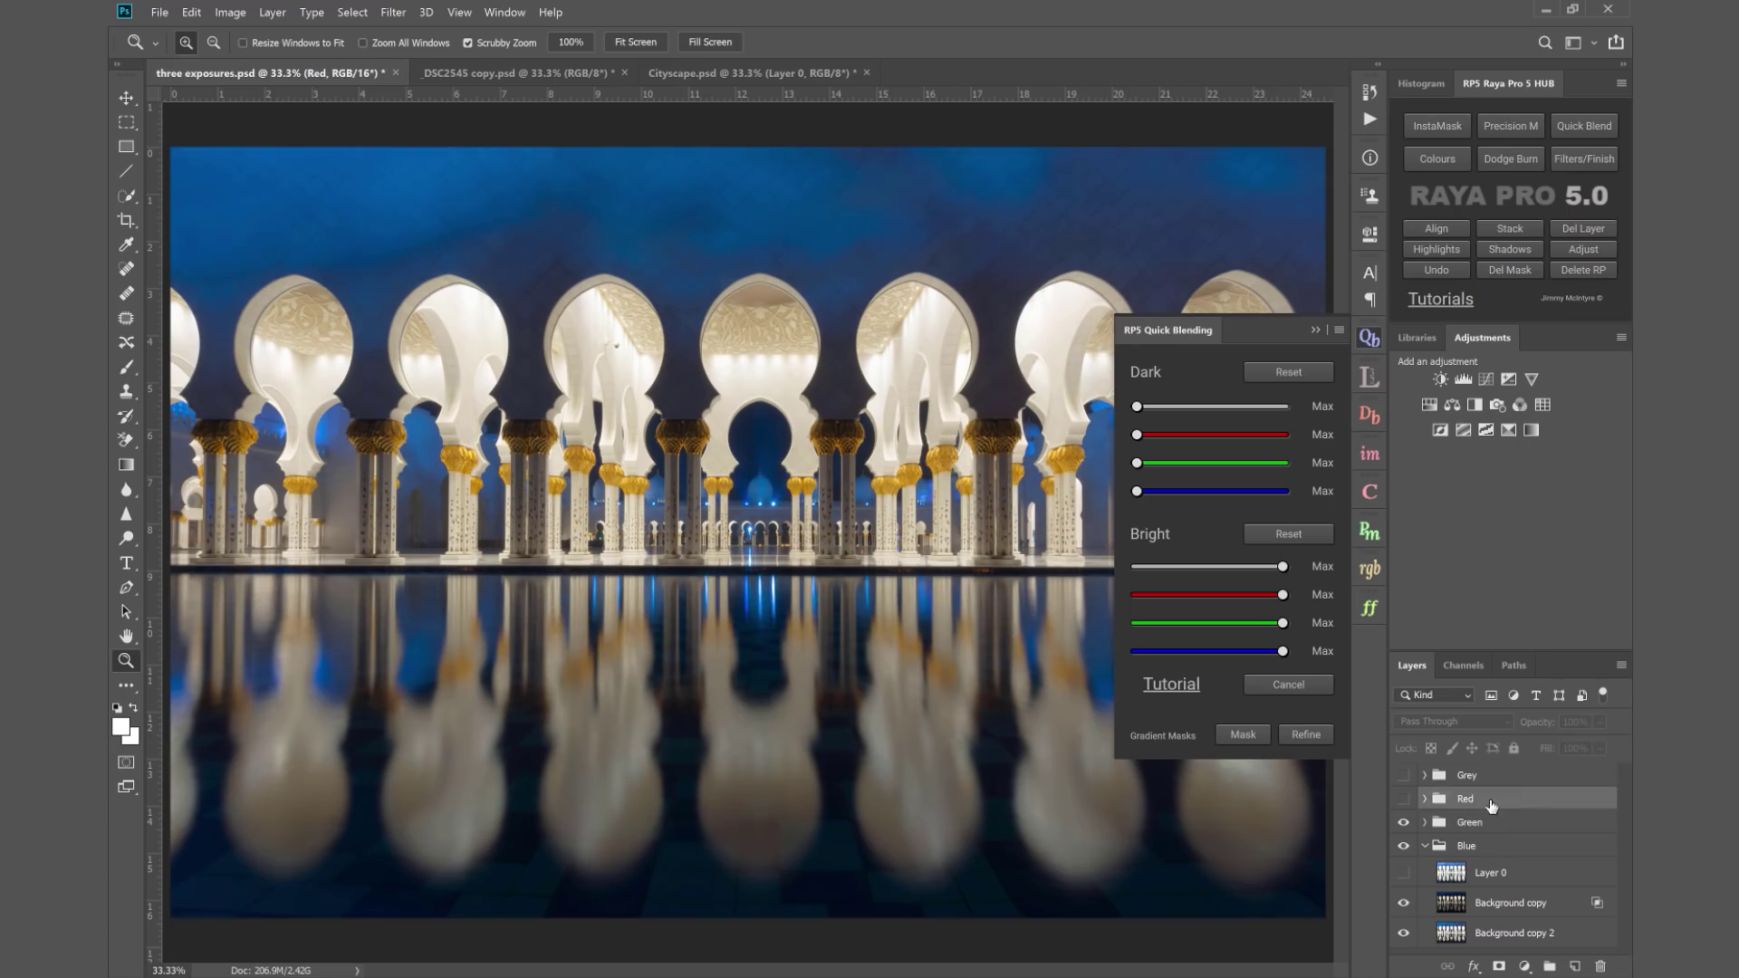
{"action": "left_click", "coordinate": [1404, 801]}
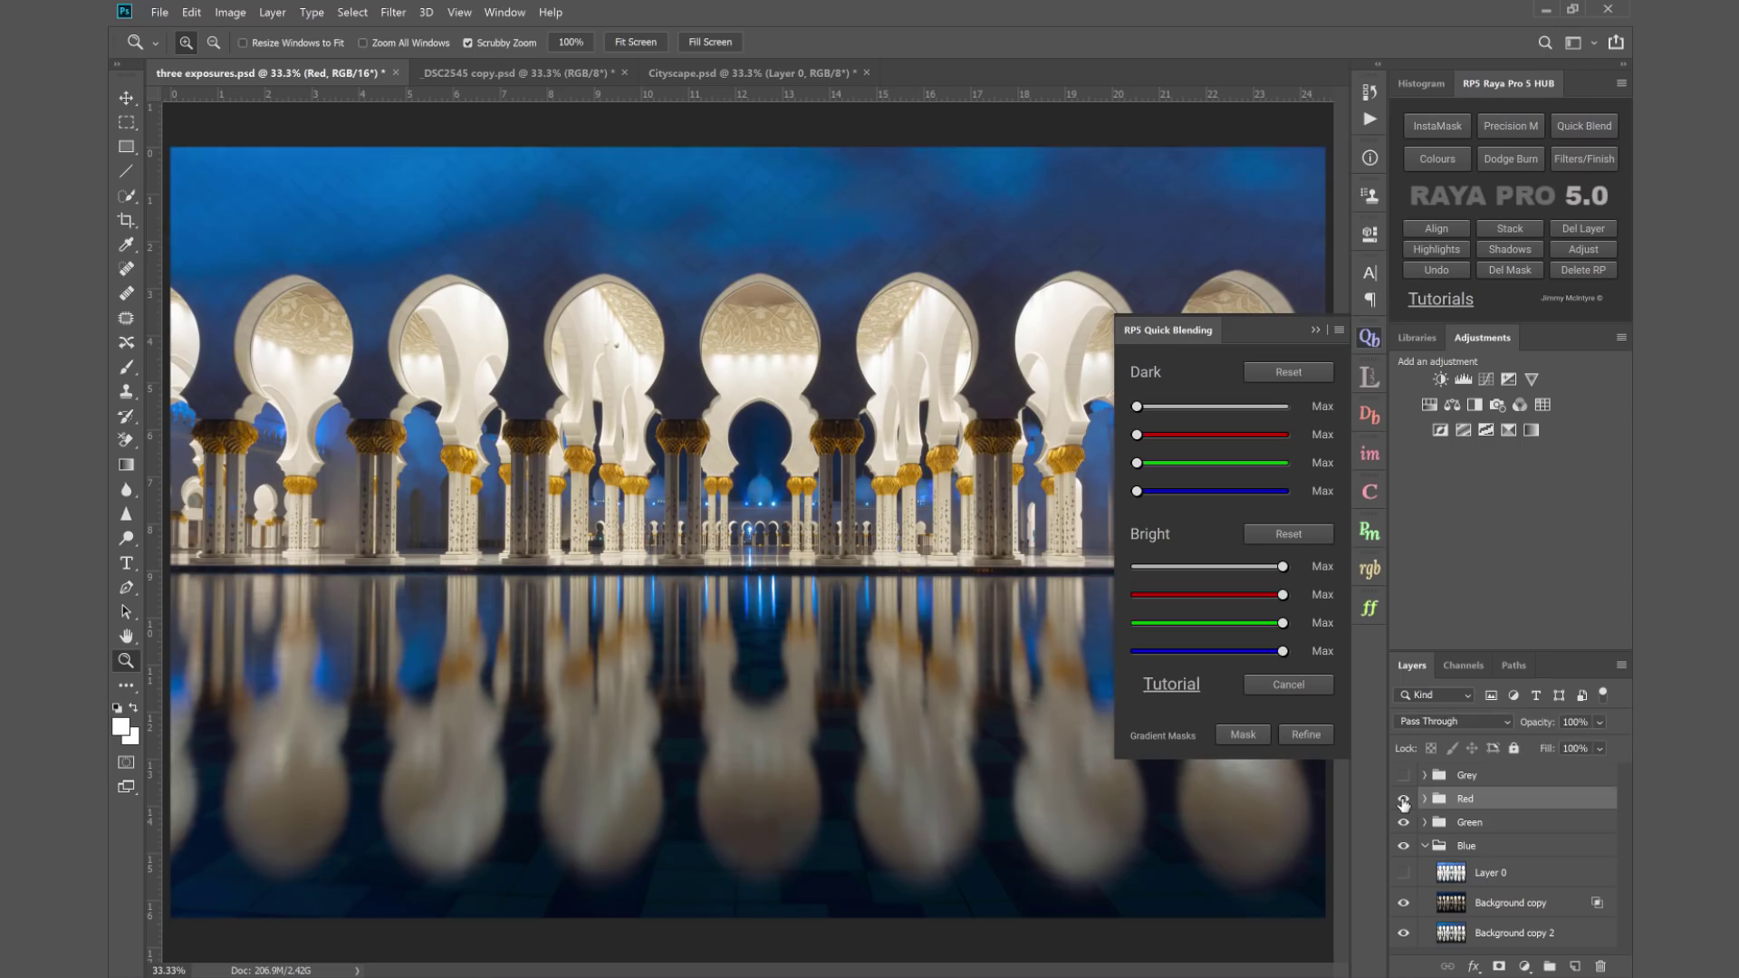
{"action": "left_click", "coordinate": [1403, 801]}
{"action": "left_click", "coordinate": [1403, 801]}
{"action": "left_click", "coordinate": [1403, 801]}
{"action": "left_click", "coordinate": [1404, 801]}
- Compare with and without the Grey group, then select the Grey, Red and Green groups
{"action": "left_click", "coordinate": [1404, 778]}
{"action": "left_click", "coordinate": [1403, 778]}
{"action": "left_click", "coordinate": [1403, 778]}
{"action": "left_click", "coordinate": [1404, 777]}
{"action": "left_click", "coordinate": [1403, 777]}
{"action": "left_click", "coordinate": [1517, 784]}
{"action": "left_click", "coordinate": [1511, 820]}
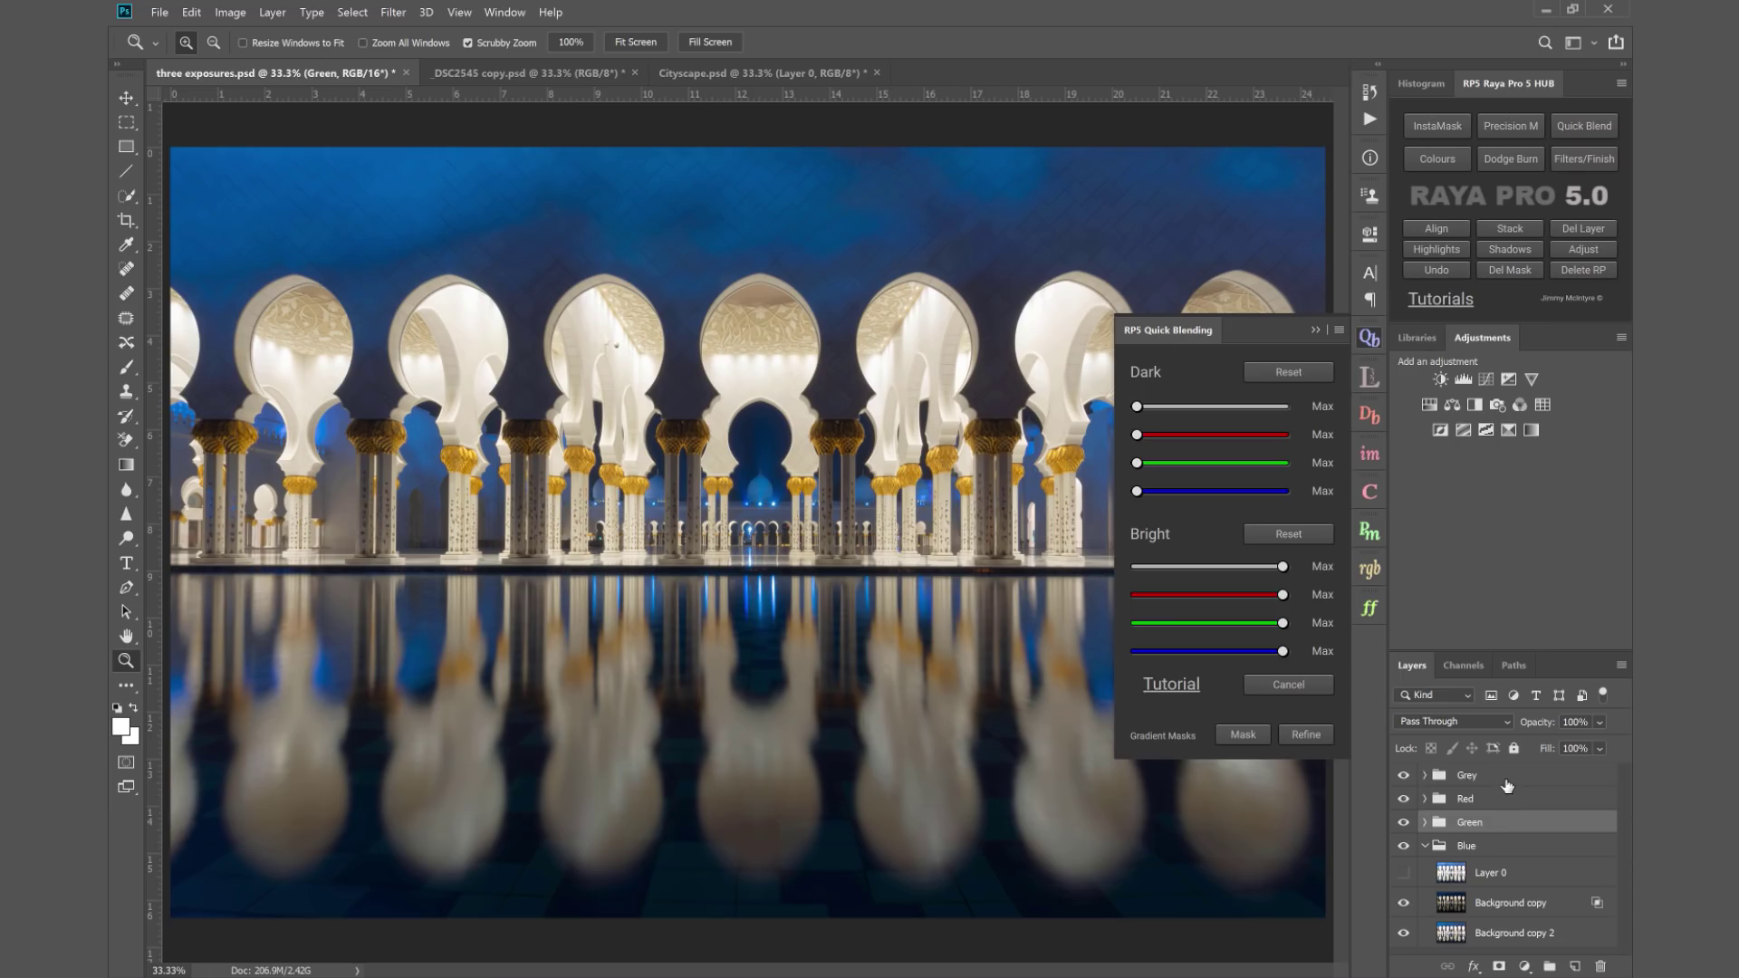
{"action": "left_click", "coordinate": [1506, 785], "text": "shift"}
- Delete the Grey, Red and Green groups and apply a reset Dark quick blend to Background copy
{"action": "key", "text": "Delete"}
{"action": "left_click", "coordinate": [1511, 832]}
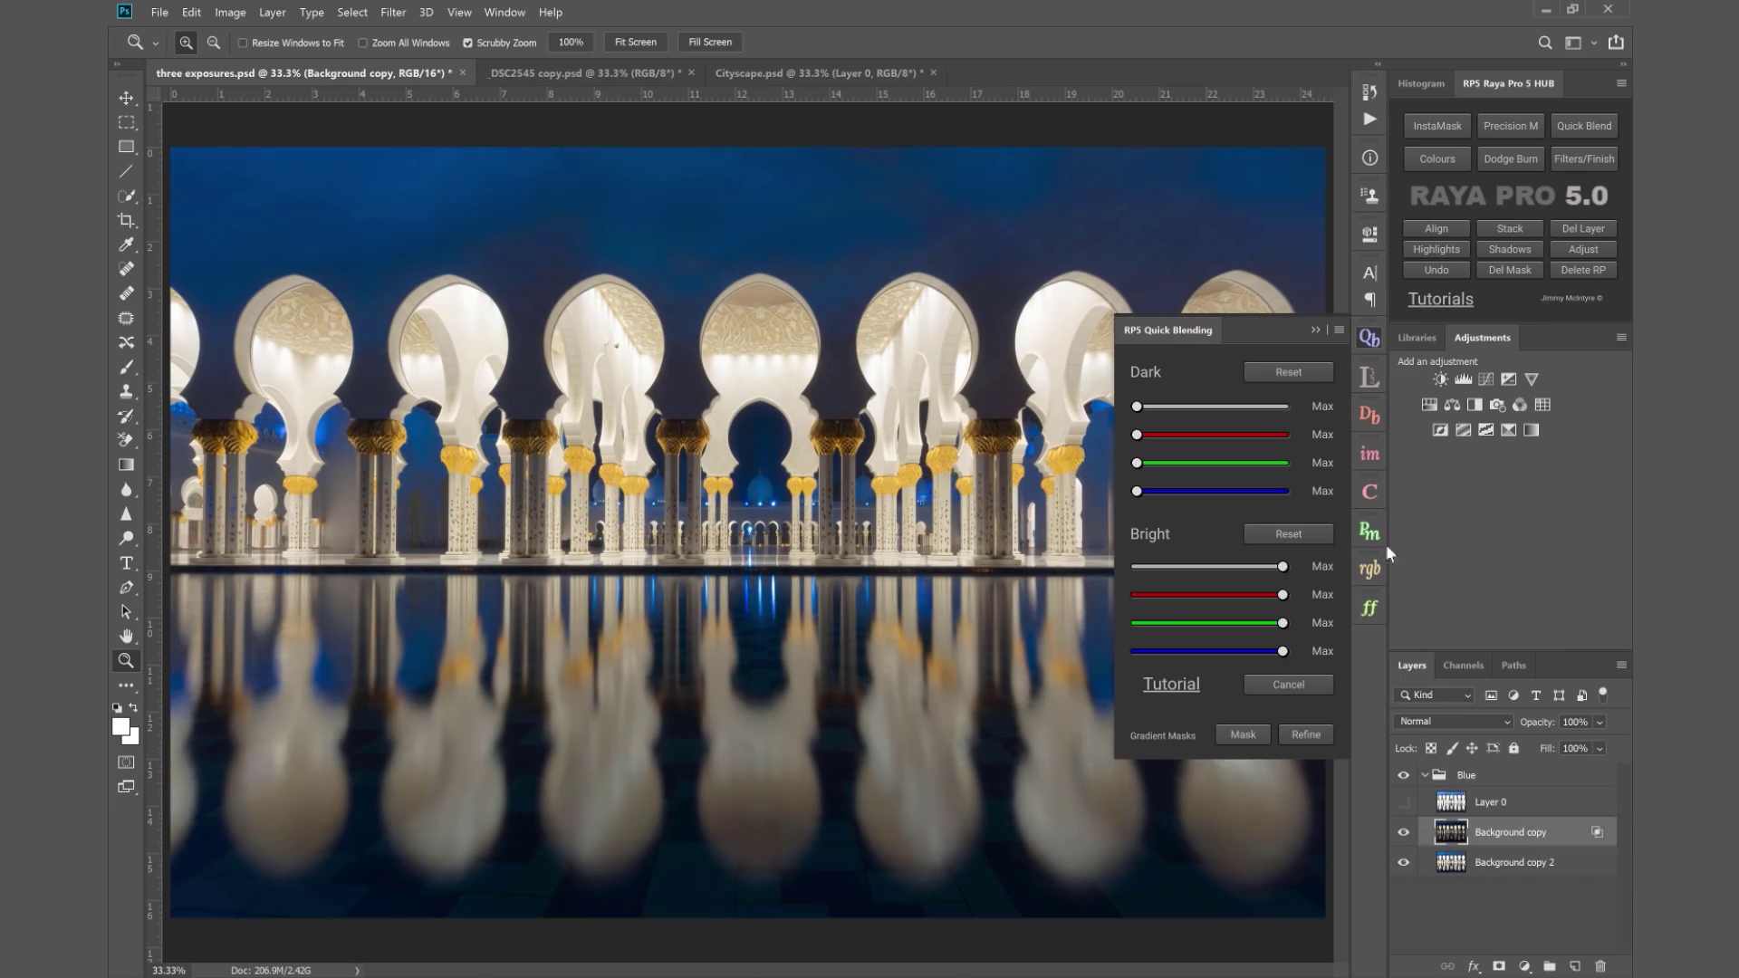
{"action": "left_click", "coordinate": [1301, 371]}
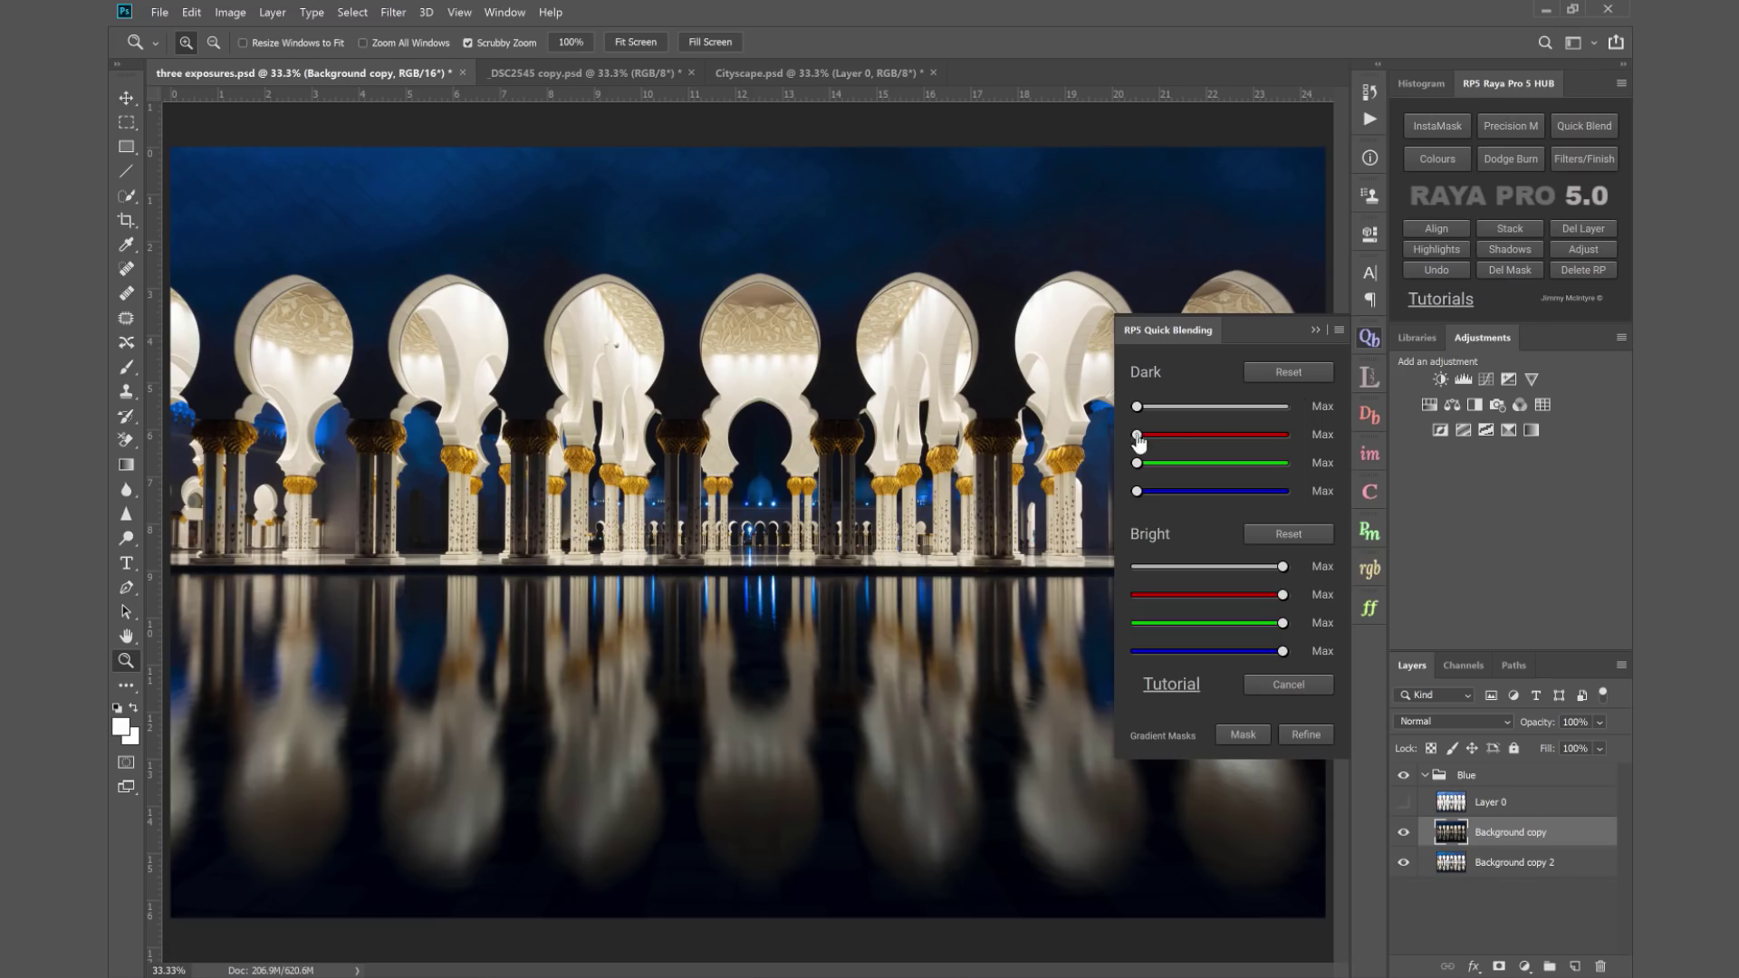
{"action": "left_click", "coordinate": [1292, 433]}
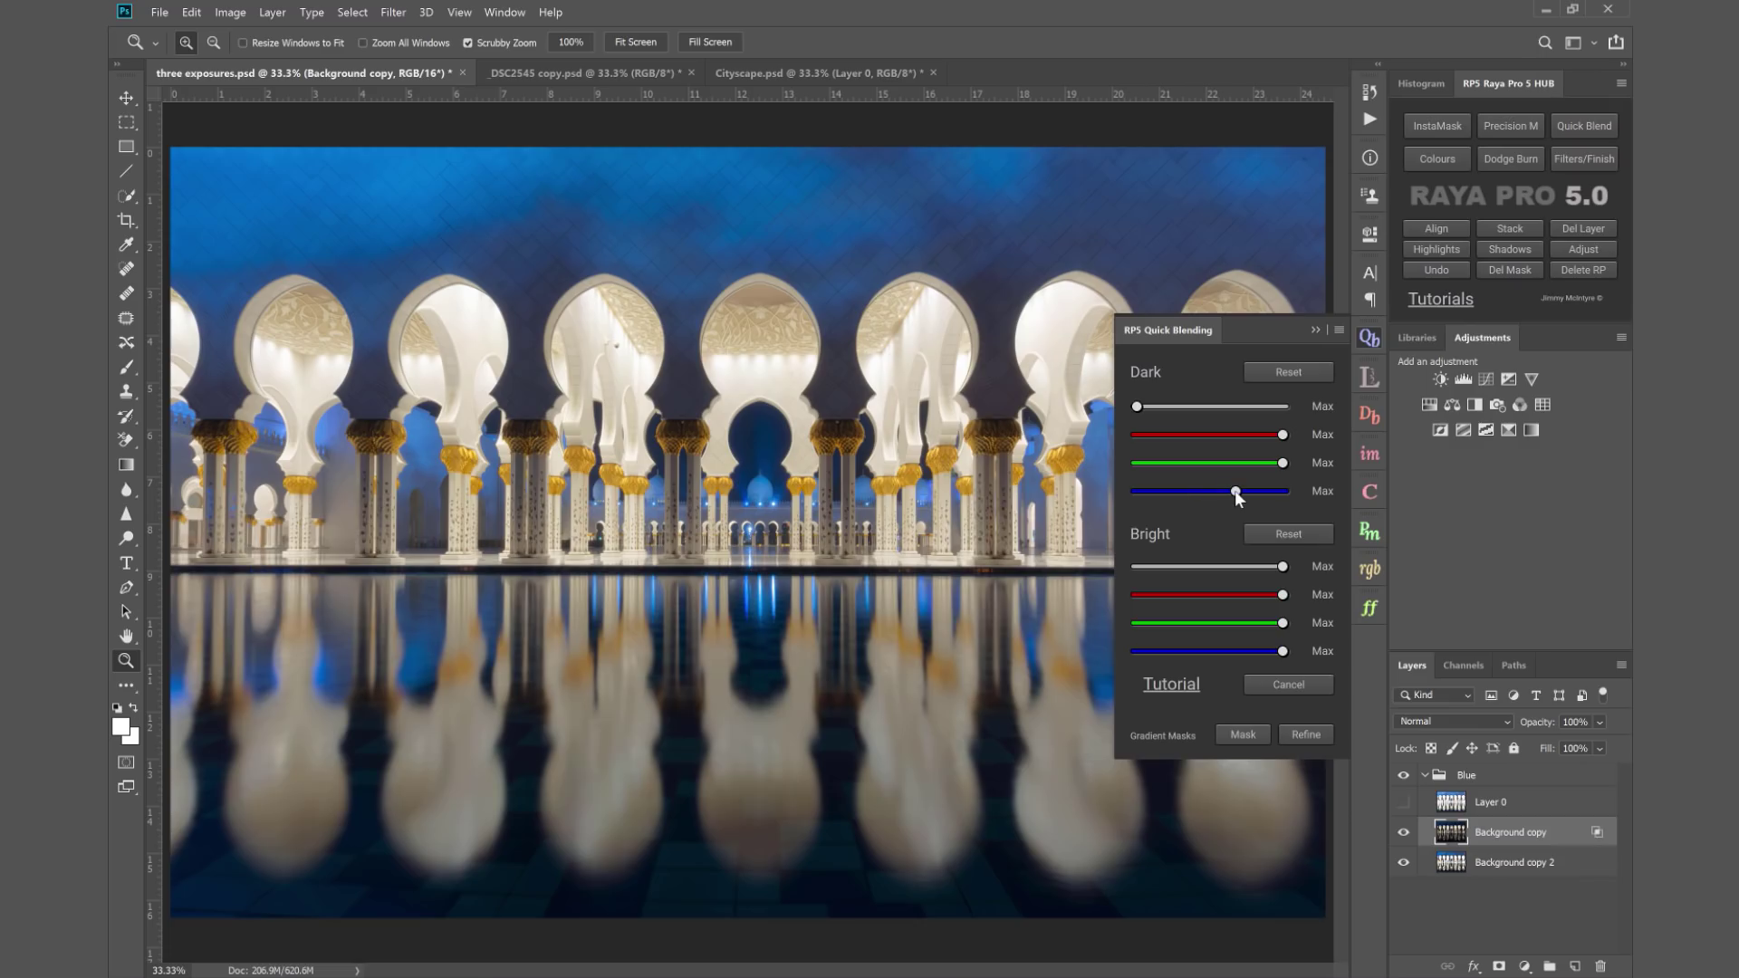
- Fine-tune the Dark blue limit down to about a quarter while checking the column capitals
{"action": "left_click", "coordinate": [1235, 491]}
{"action": "left_click", "coordinate": [1167, 491]}
{"action": "left_click_drag", "start_coordinate": [917, 475], "coordinate": [913, 479]}
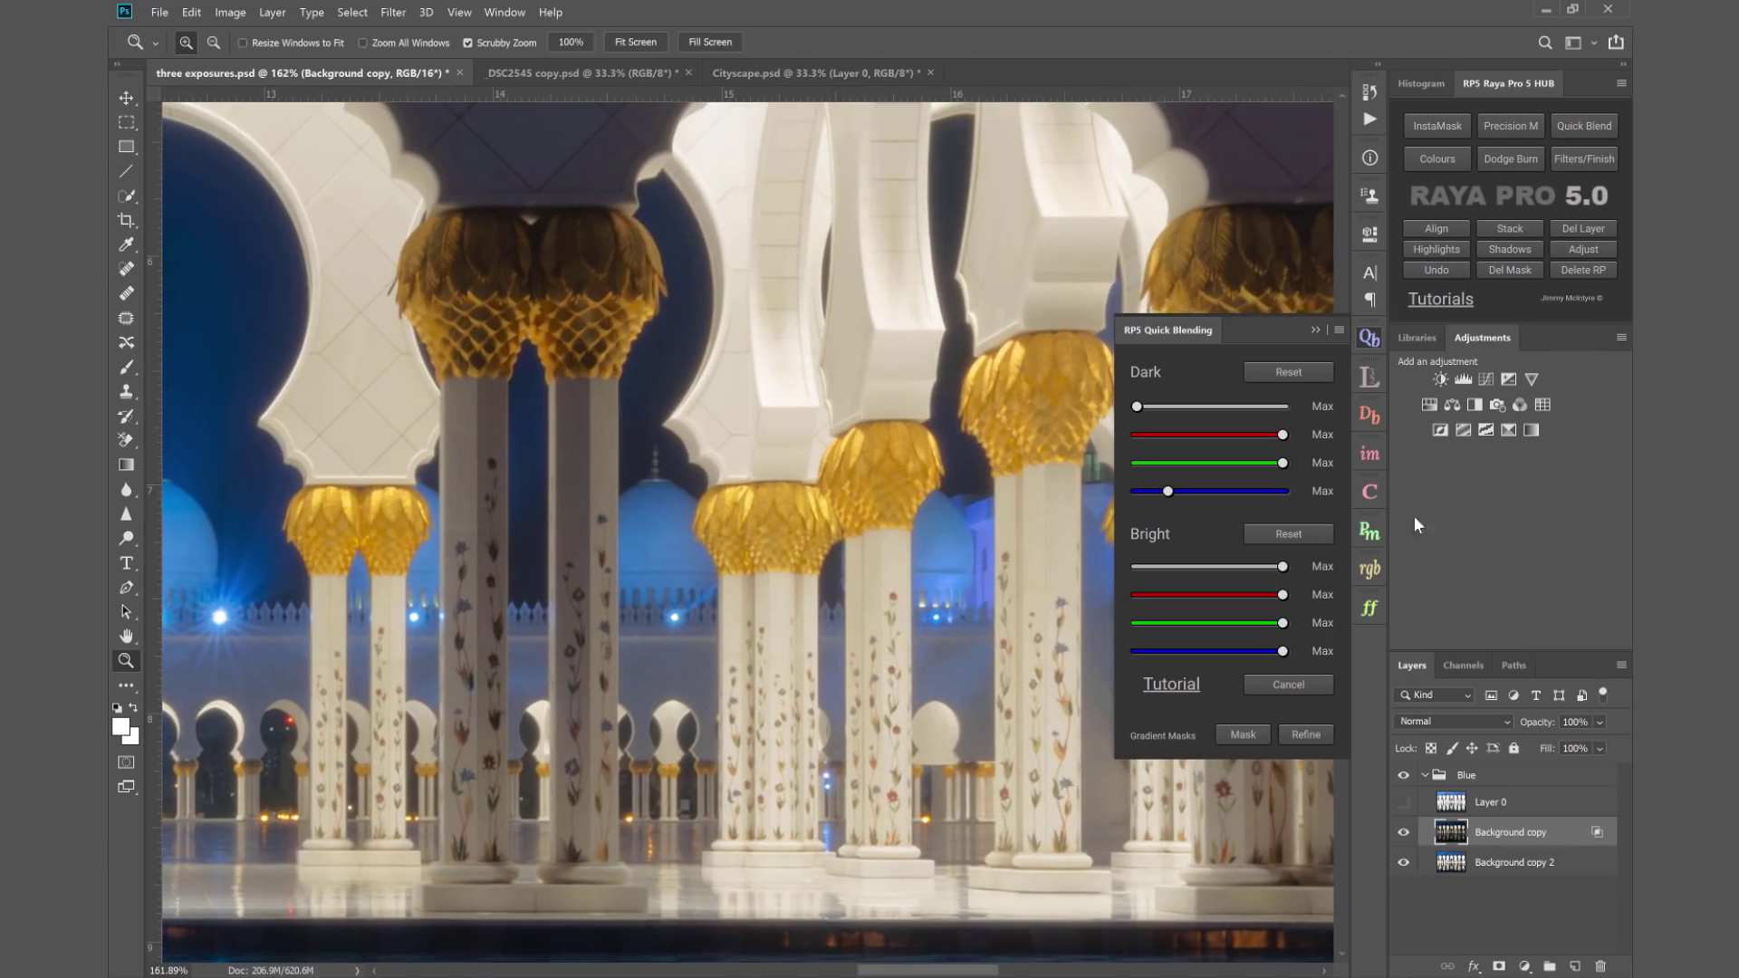
{"action": "left_click_drag", "start_coordinate": [1167, 496], "coordinate": [1222, 497]}
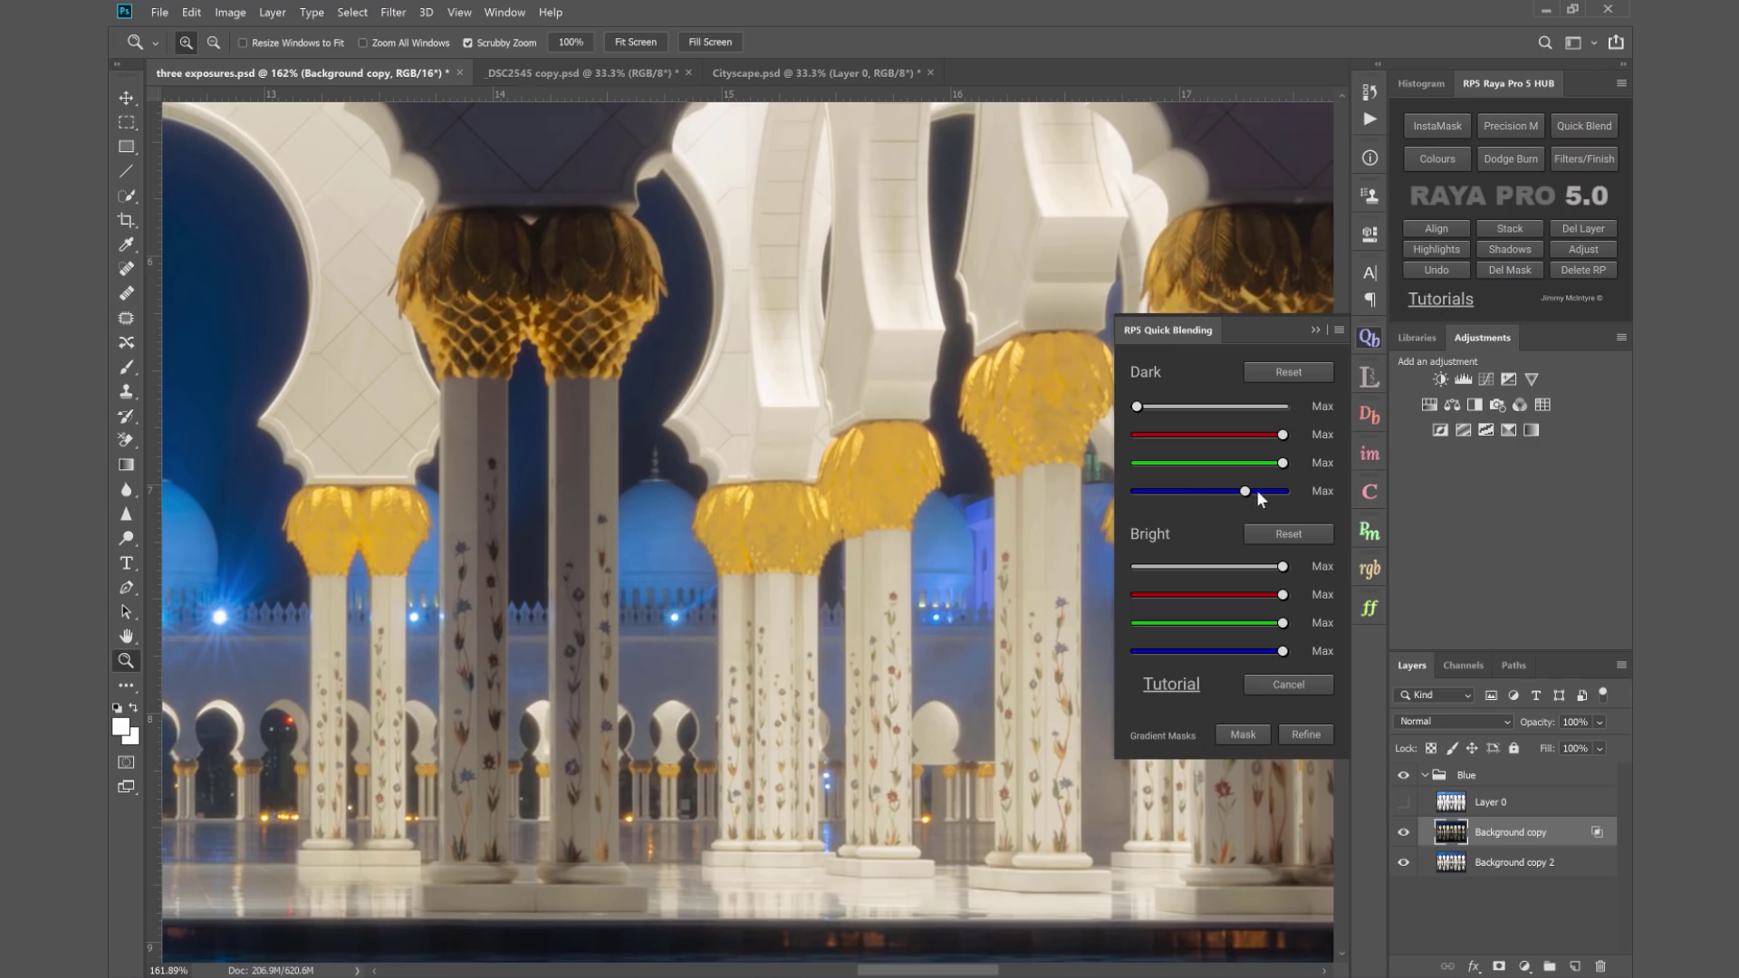
{"action": "left_click", "coordinate": [1258, 492]}
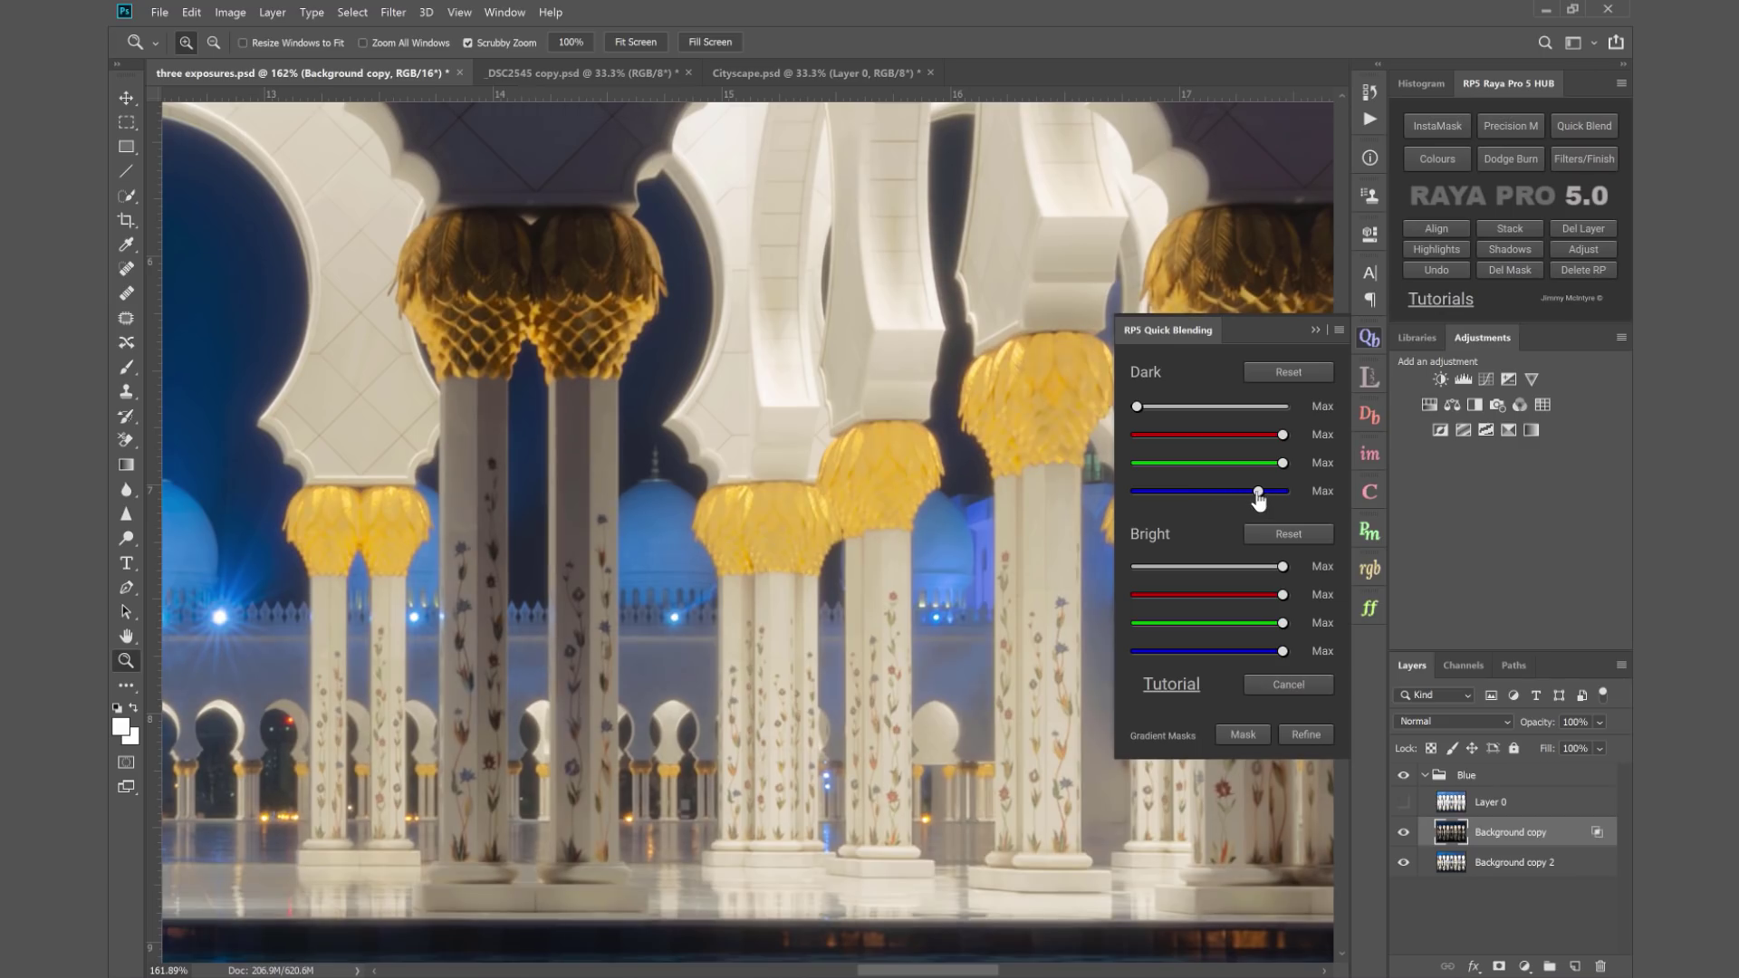
{"action": "left_click_drag", "start_coordinate": [1189, 492], "coordinate": [1182, 492]}
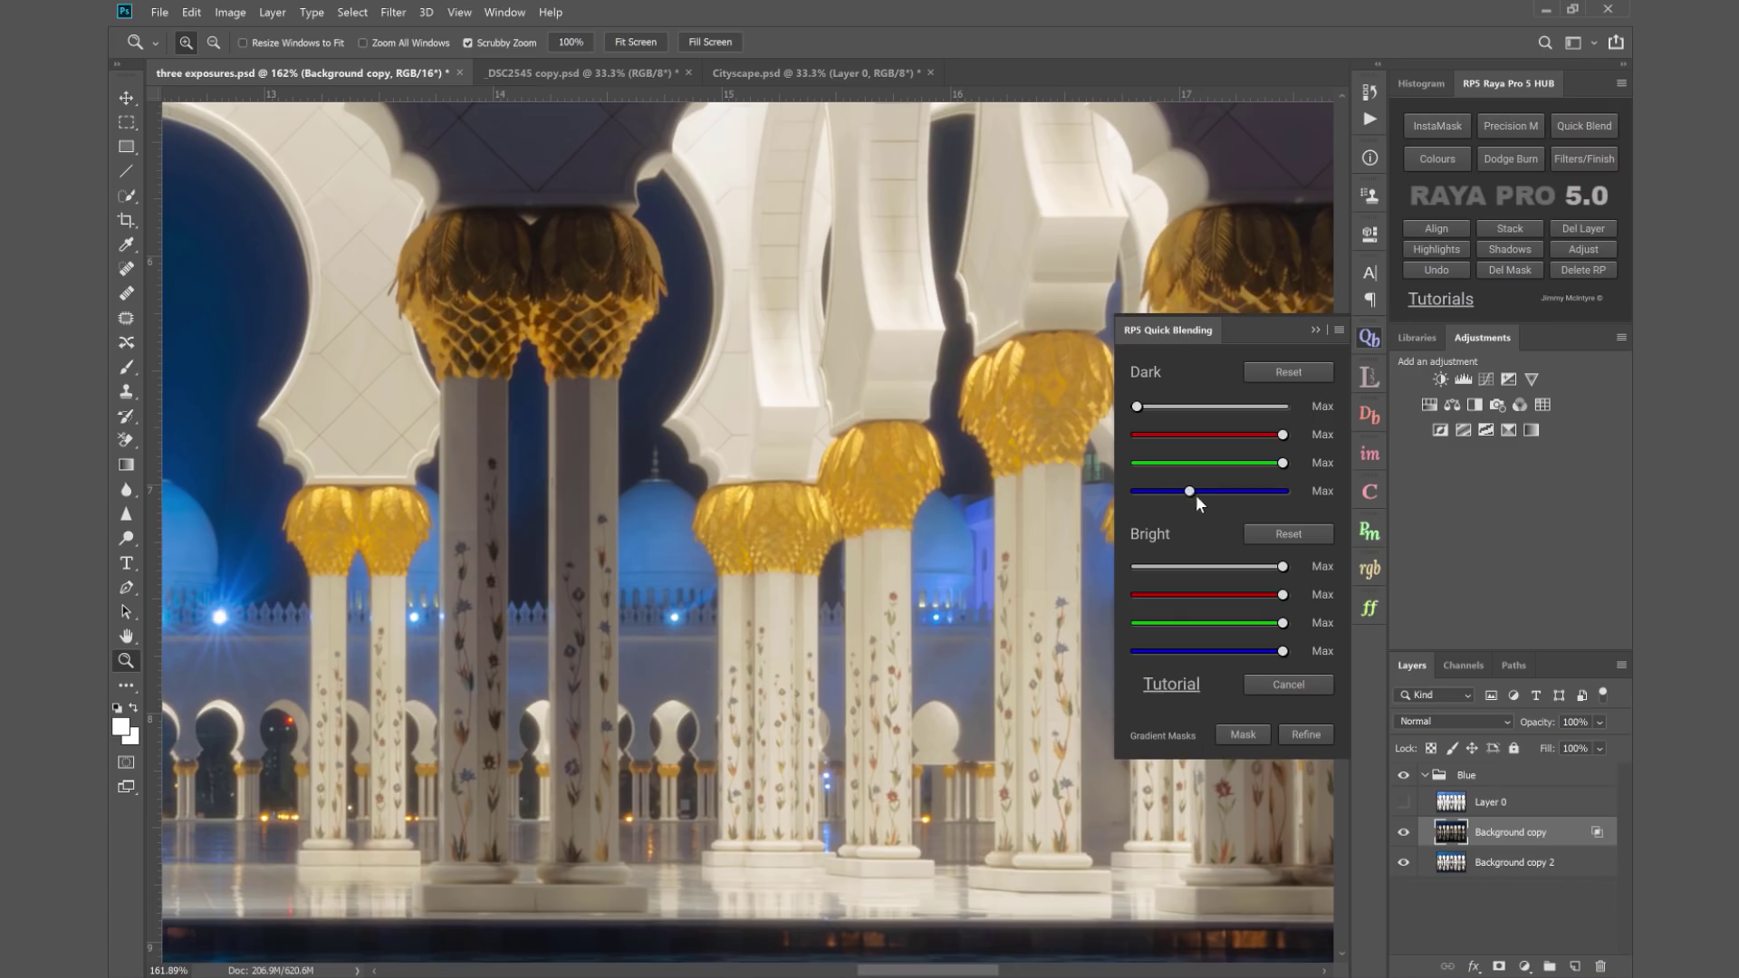
{"action": "left_click", "coordinate": [1200, 492]}
{"action": "left_click_drag", "start_coordinate": [1179, 491], "coordinate": [1175, 492]}
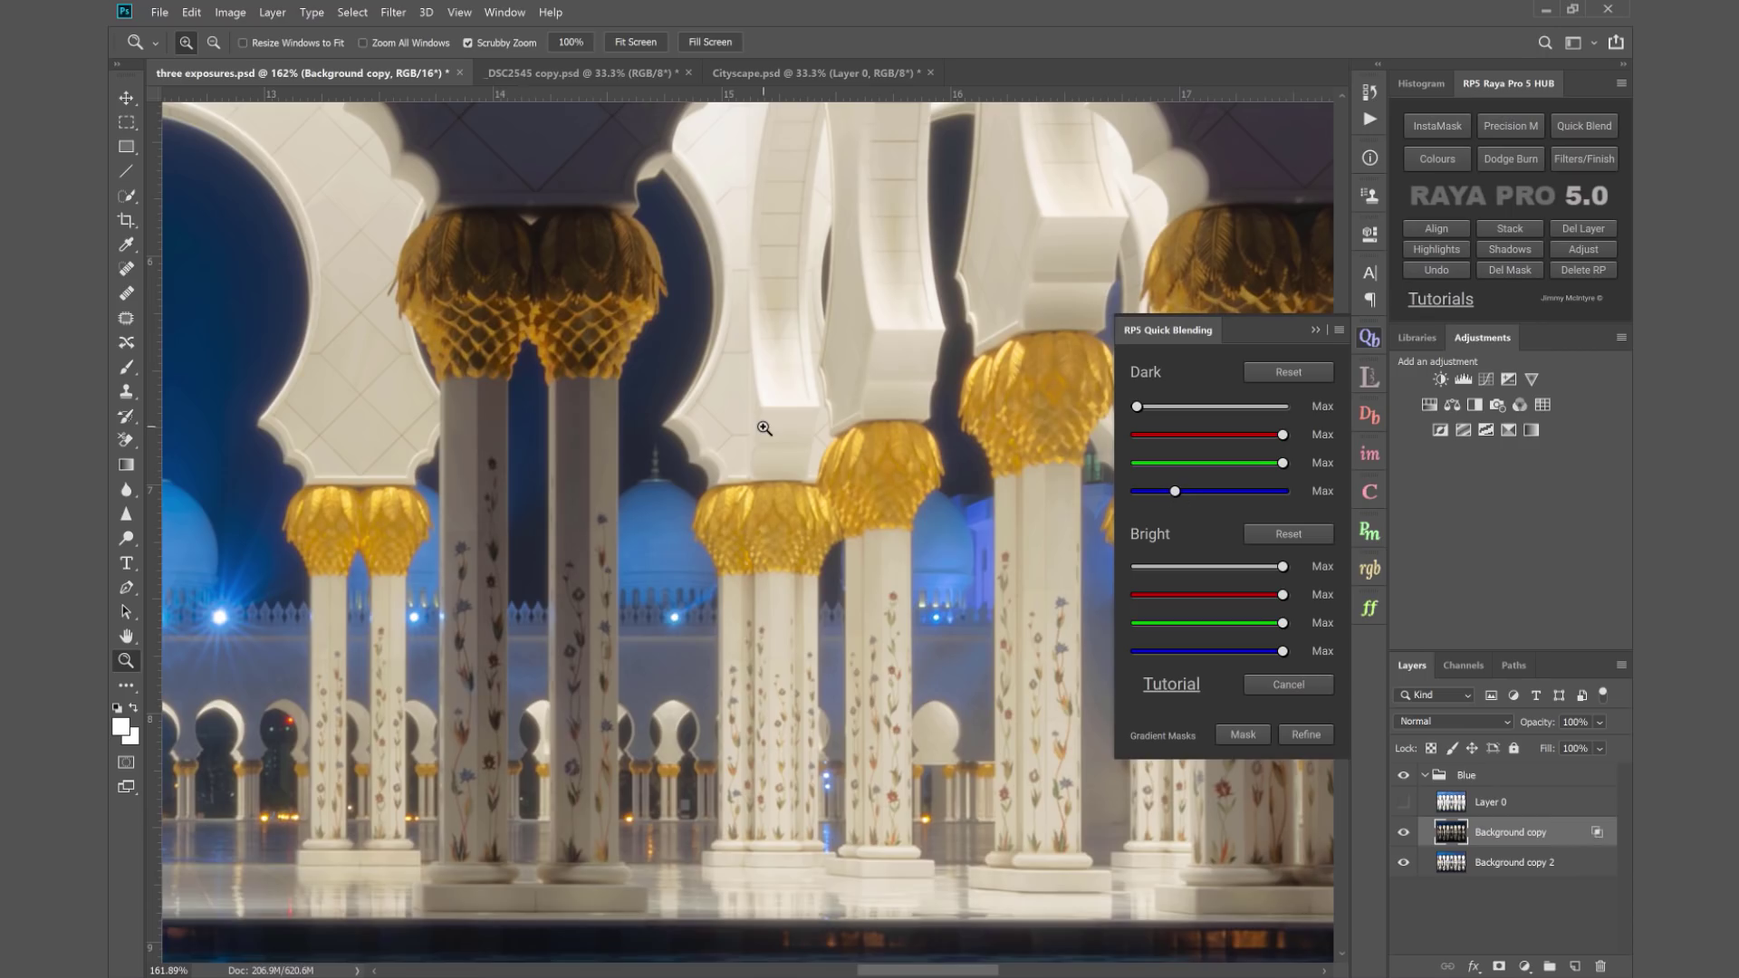
- Lower the Dark green limit, max the overall Dark limit and compare Background copy on and off
{"action": "key", "text": "ctrl+0"}
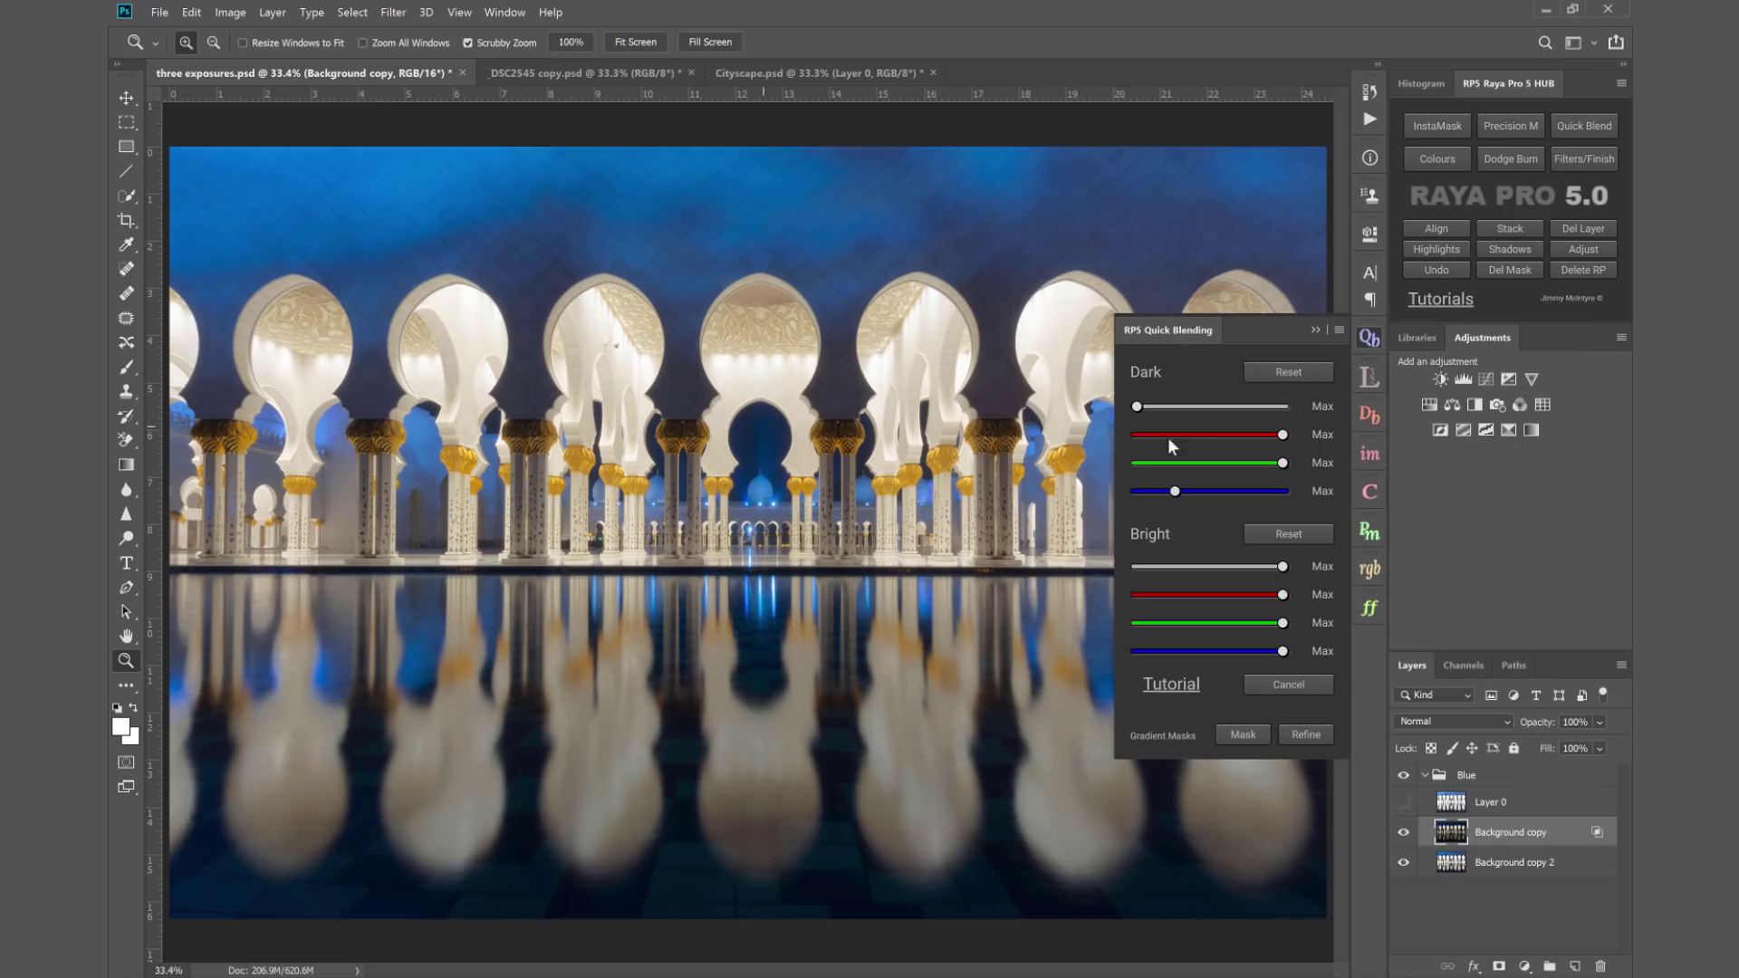
{"action": "left_click_drag", "start_coordinate": [1263, 465], "coordinate": [1254, 463]}
{"action": "left_click_drag", "start_coordinate": [1138, 407], "coordinate": [1295, 399]}
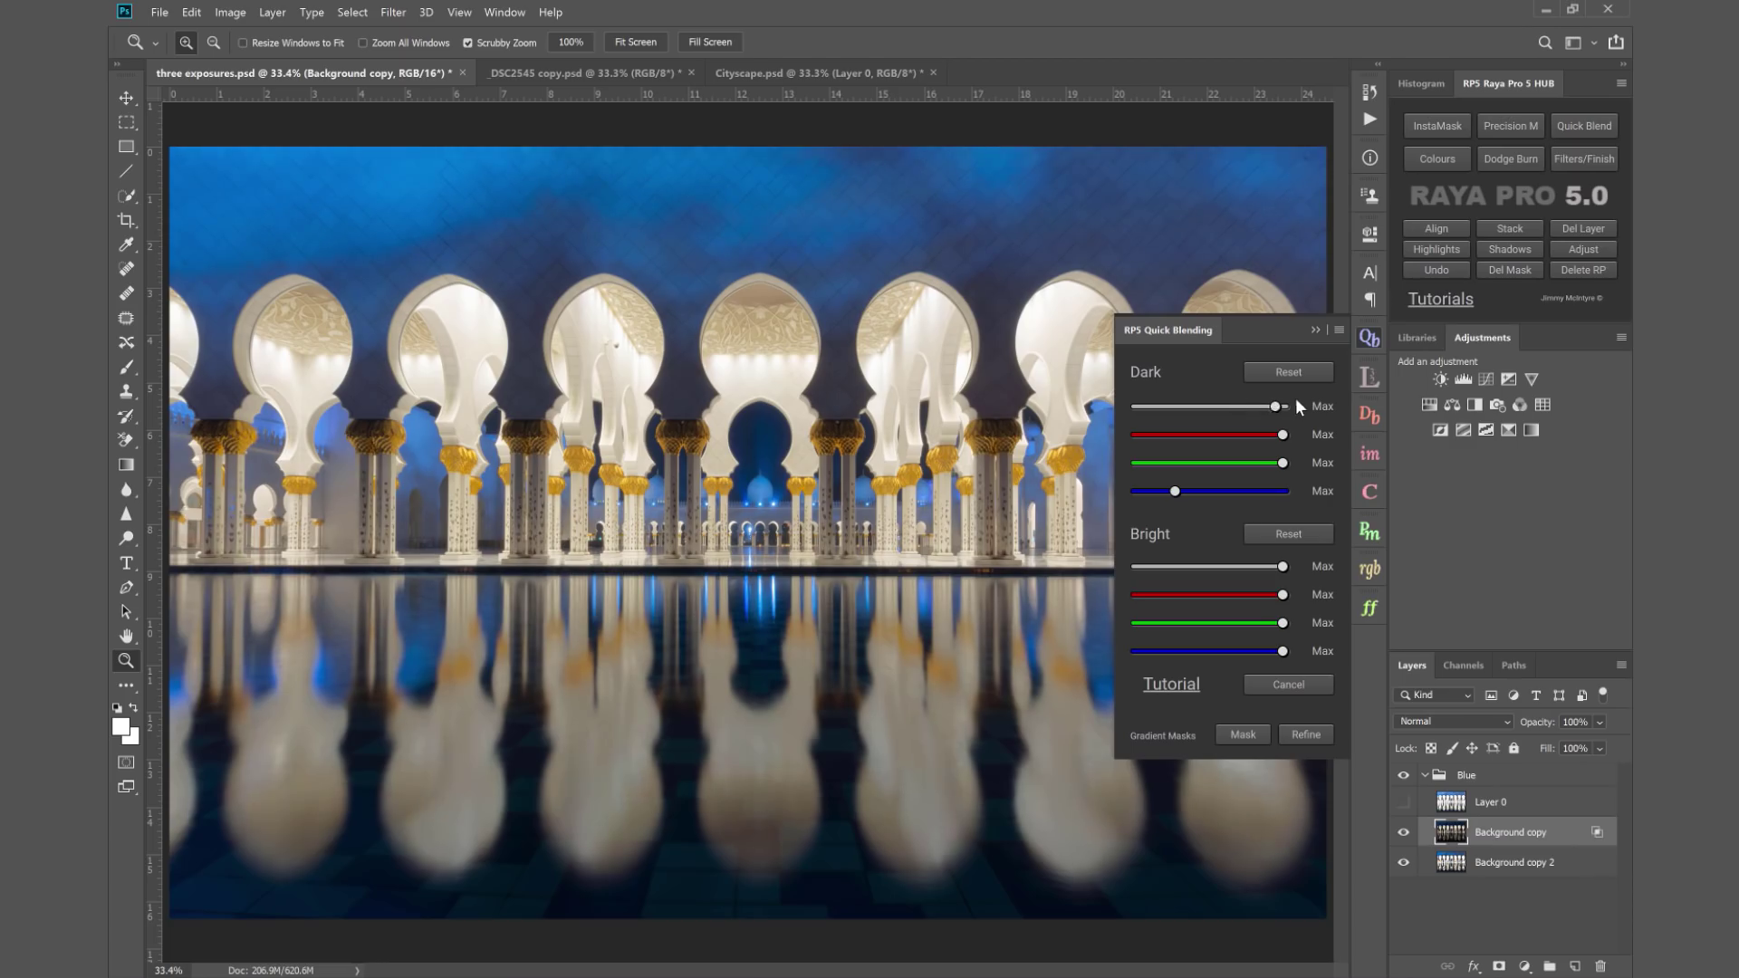
{"action": "left_click", "coordinate": [1405, 832]}
{"action": "left_click", "coordinate": [1405, 832]}
{"action": "left_click", "coordinate": [1405, 831]}
{"action": "left_click", "coordinate": [1405, 832]}
- Add a layer mask to Background copy and brush black over the water reflections
{"action": "left_click", "coordinate": [1503, 967]}
{"action": "left_click", "coordinate": [127, 391]}
{"action": "left_click", "coordinate": [127, 368]}
{"action": "mouse_move", "coordinate": [210, 664]}
{"action": "left_mouse_down"}
{"action": "mouse_move", "coordinate": [718, 757]}
{"action": "mouse_move", "coordinate": [583, 707]}
{"action": "mouse_move", "coordinate": [635, 634]}
{"action": "mouse_move", "coordinate": [951, 680]}
{"action": "mouse_move", "coordinate": [827, 834]}
{"action": "mouse_move", "coordinate": [711, 848]}
{"action": "mouse_move", "coordinate": [770, 675]}
{"action": "mouse_move", "coordinate": [236, 751]}
{"action": "mouse_move", "coordinate": [619, 728]}
{"action": "left_mouse_up"}
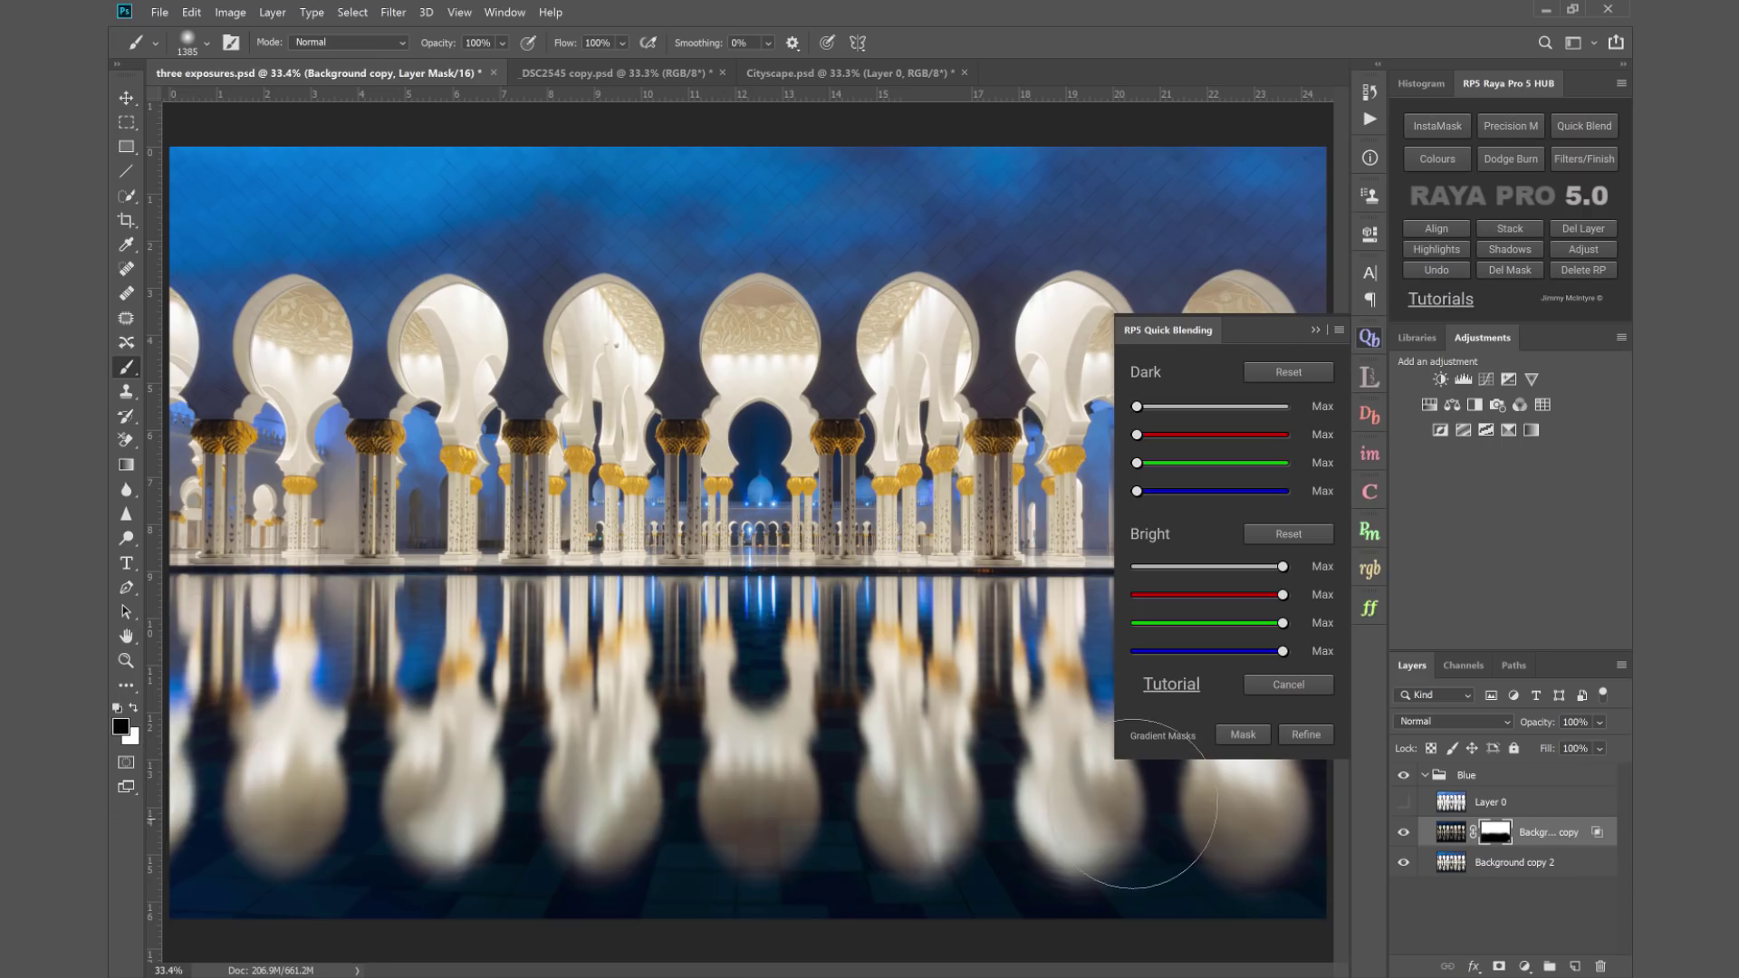
- Show Layer 0 and lower its Bright blue, green and red channel limits
{"action": "left_click", "coordinate": [1502, 804]}
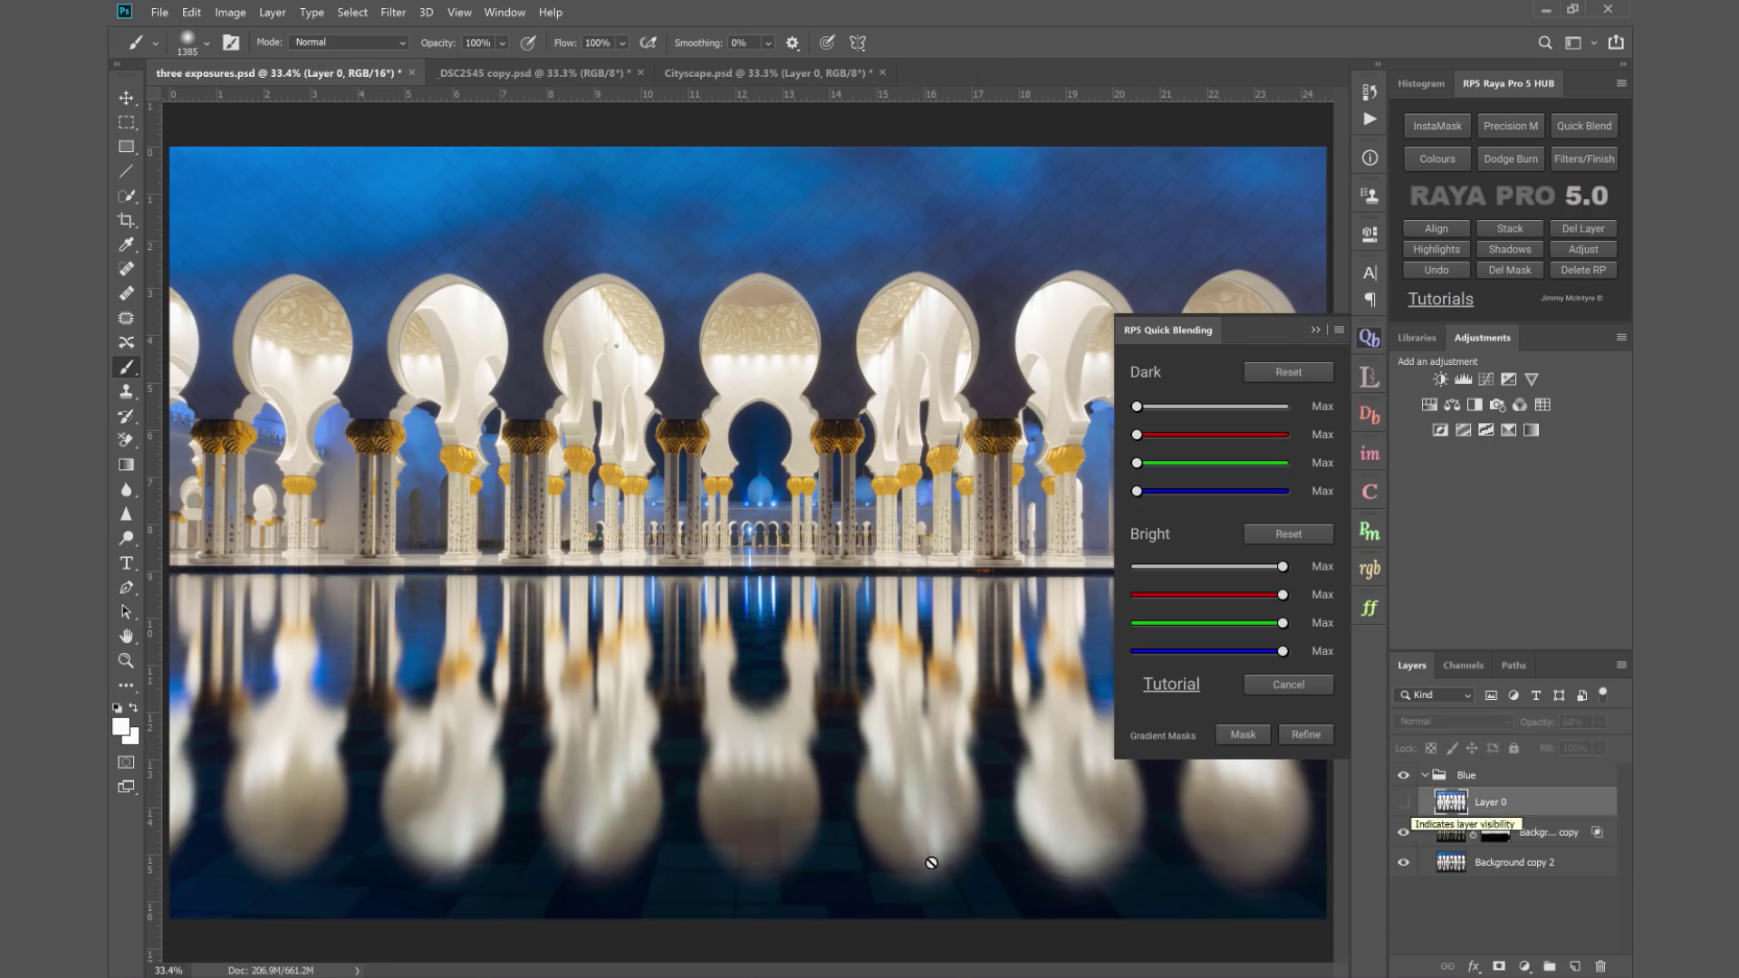
{"action": "left_click", "coordinate": [1404, 802]}
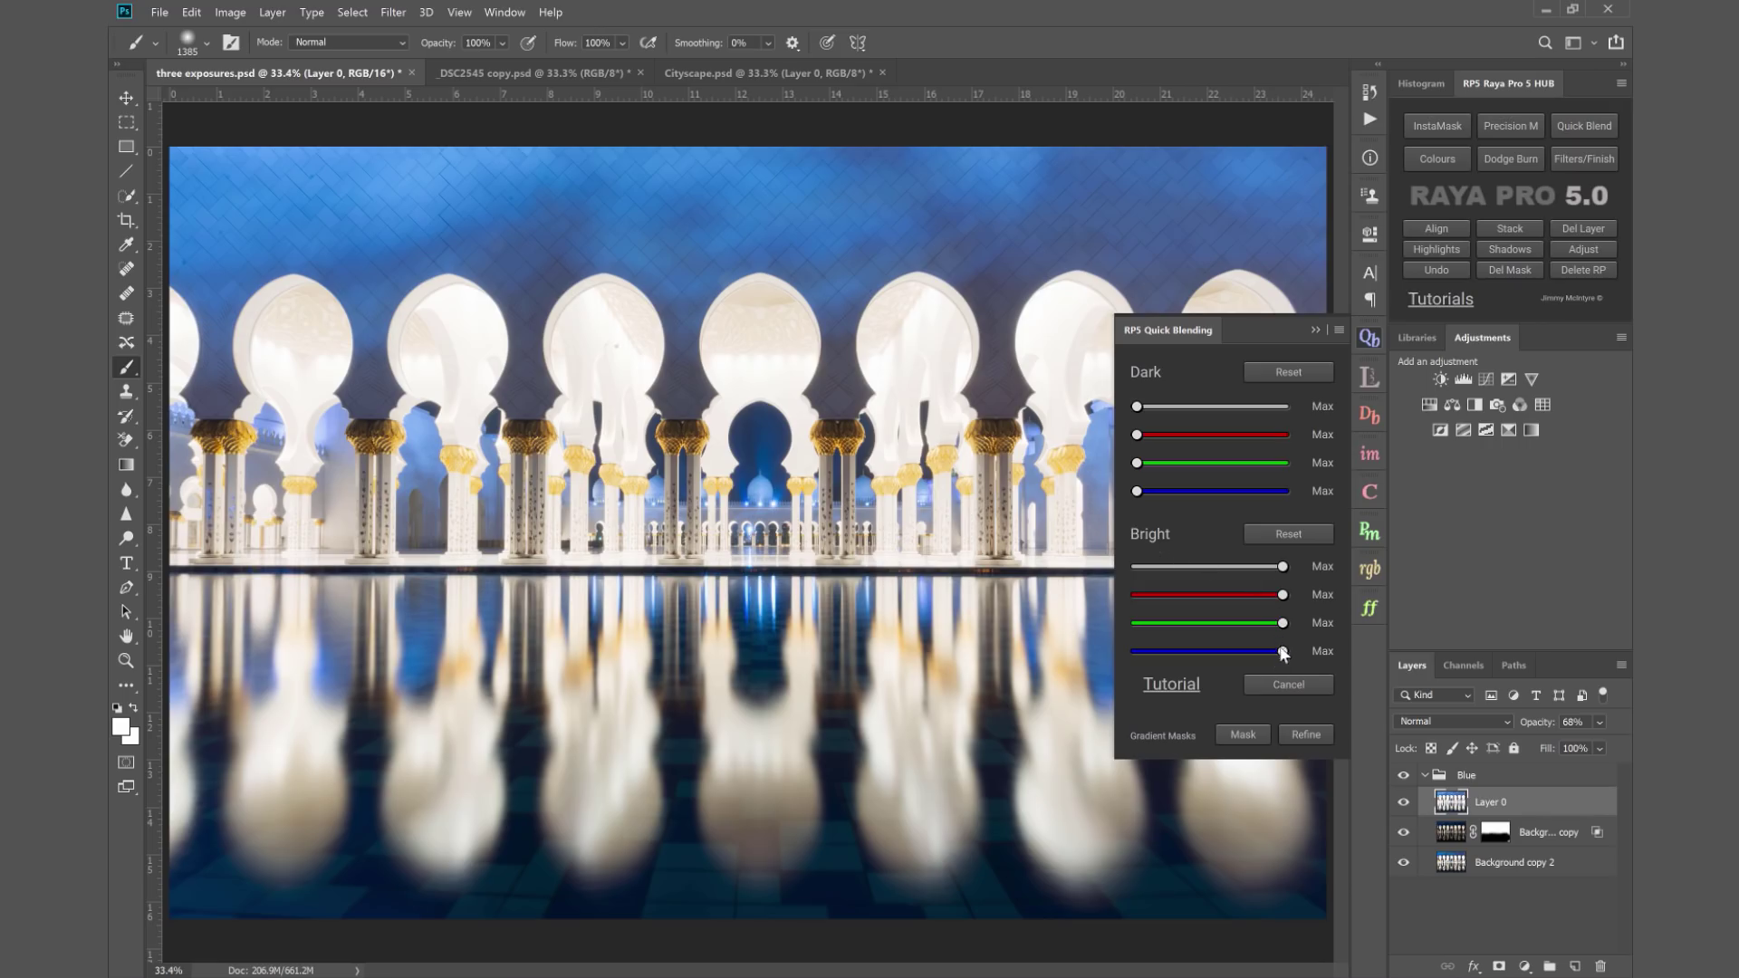
{"action": "left_click_drag", "start_coordinate": [1282, 653], "coordinate": [1168, 661]}
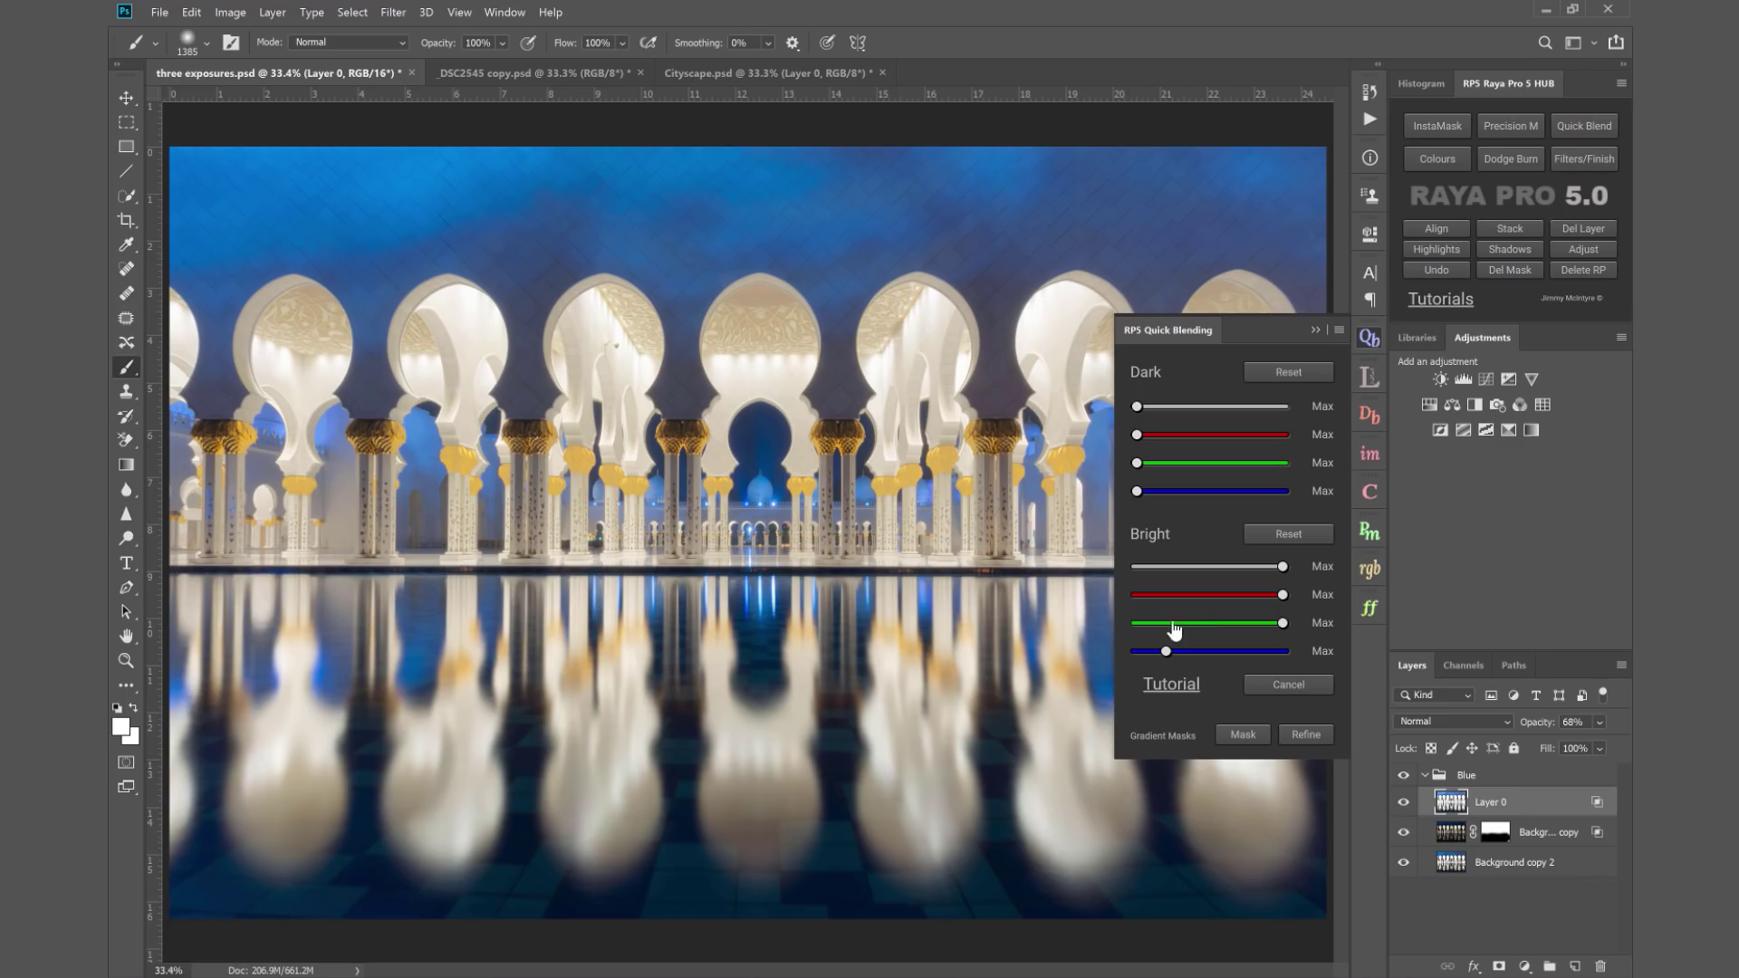
{"action": "left_click", "coordinate": [1172, 624]}
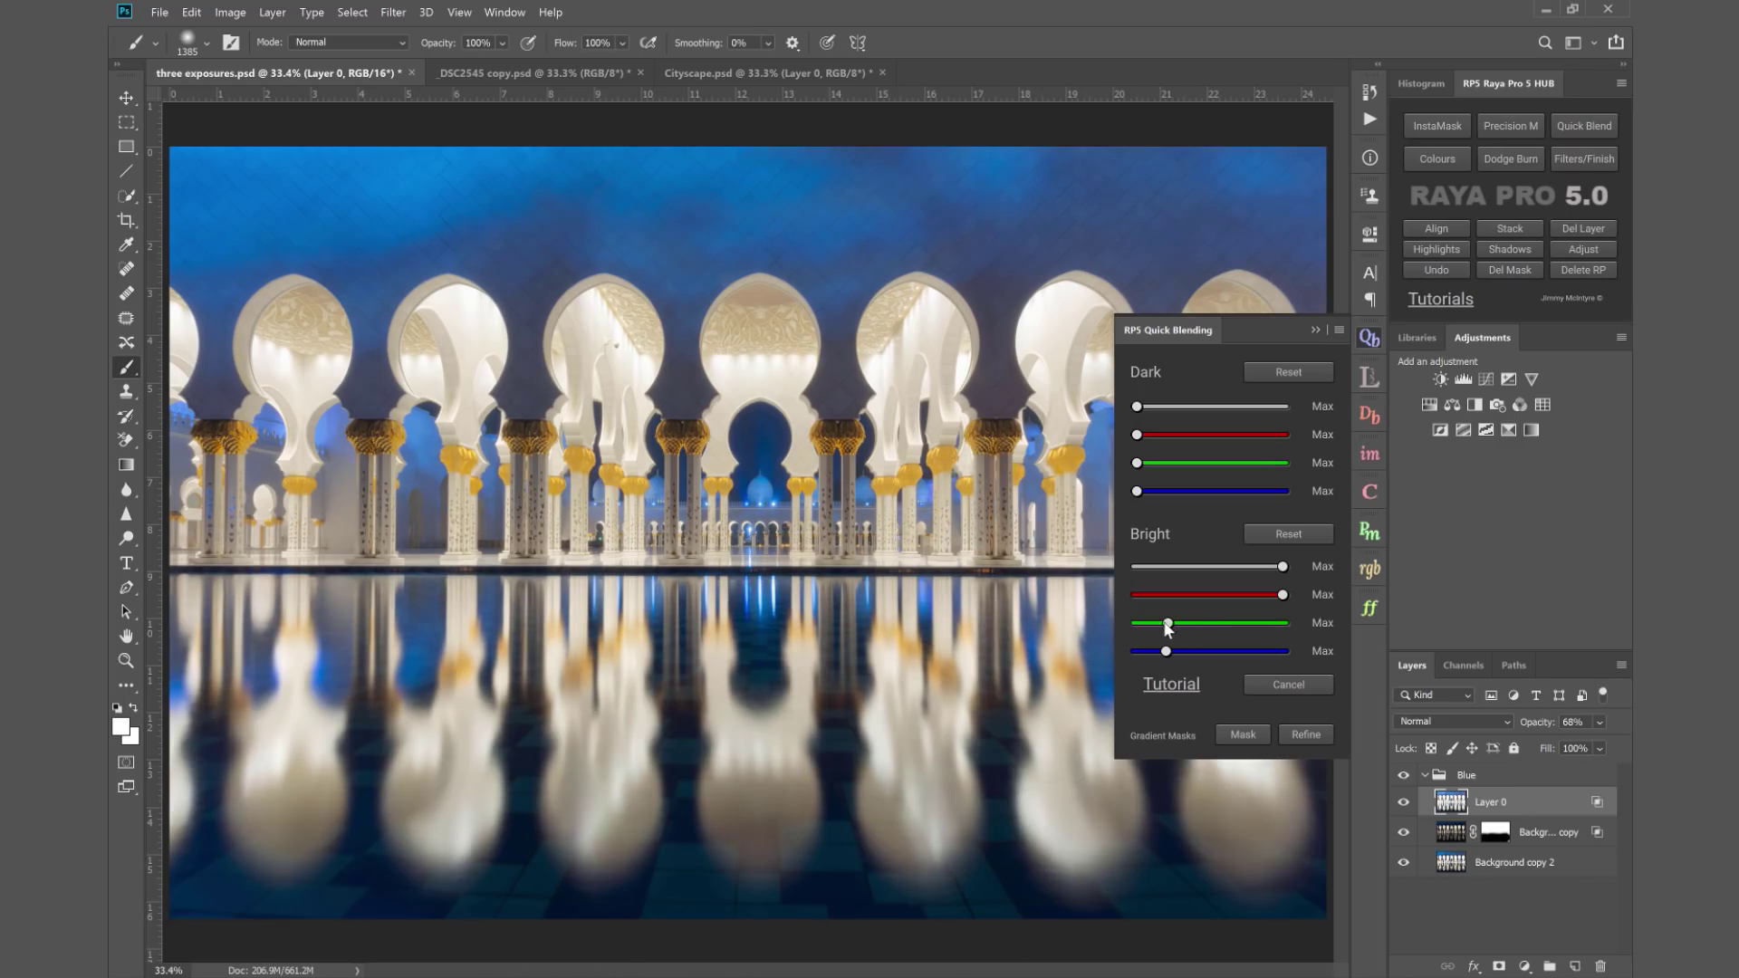
{"action": "left_click_drag", "start_coordinate": [1168, 625], "coordinate": [1164, 625]}
{"action": "left_click_drag", "start_coordinate": [1283, 594], "coordinate": [1199, 596]}
{"action": "left_click", "coordinate": [1165, 595]}
- Set Layer 0's opacity to 47%, comparing the image with it on and off
{"action": "left_click_drag", "start_coordinate": [1547, 723], "coordinate": [1520, 731]}
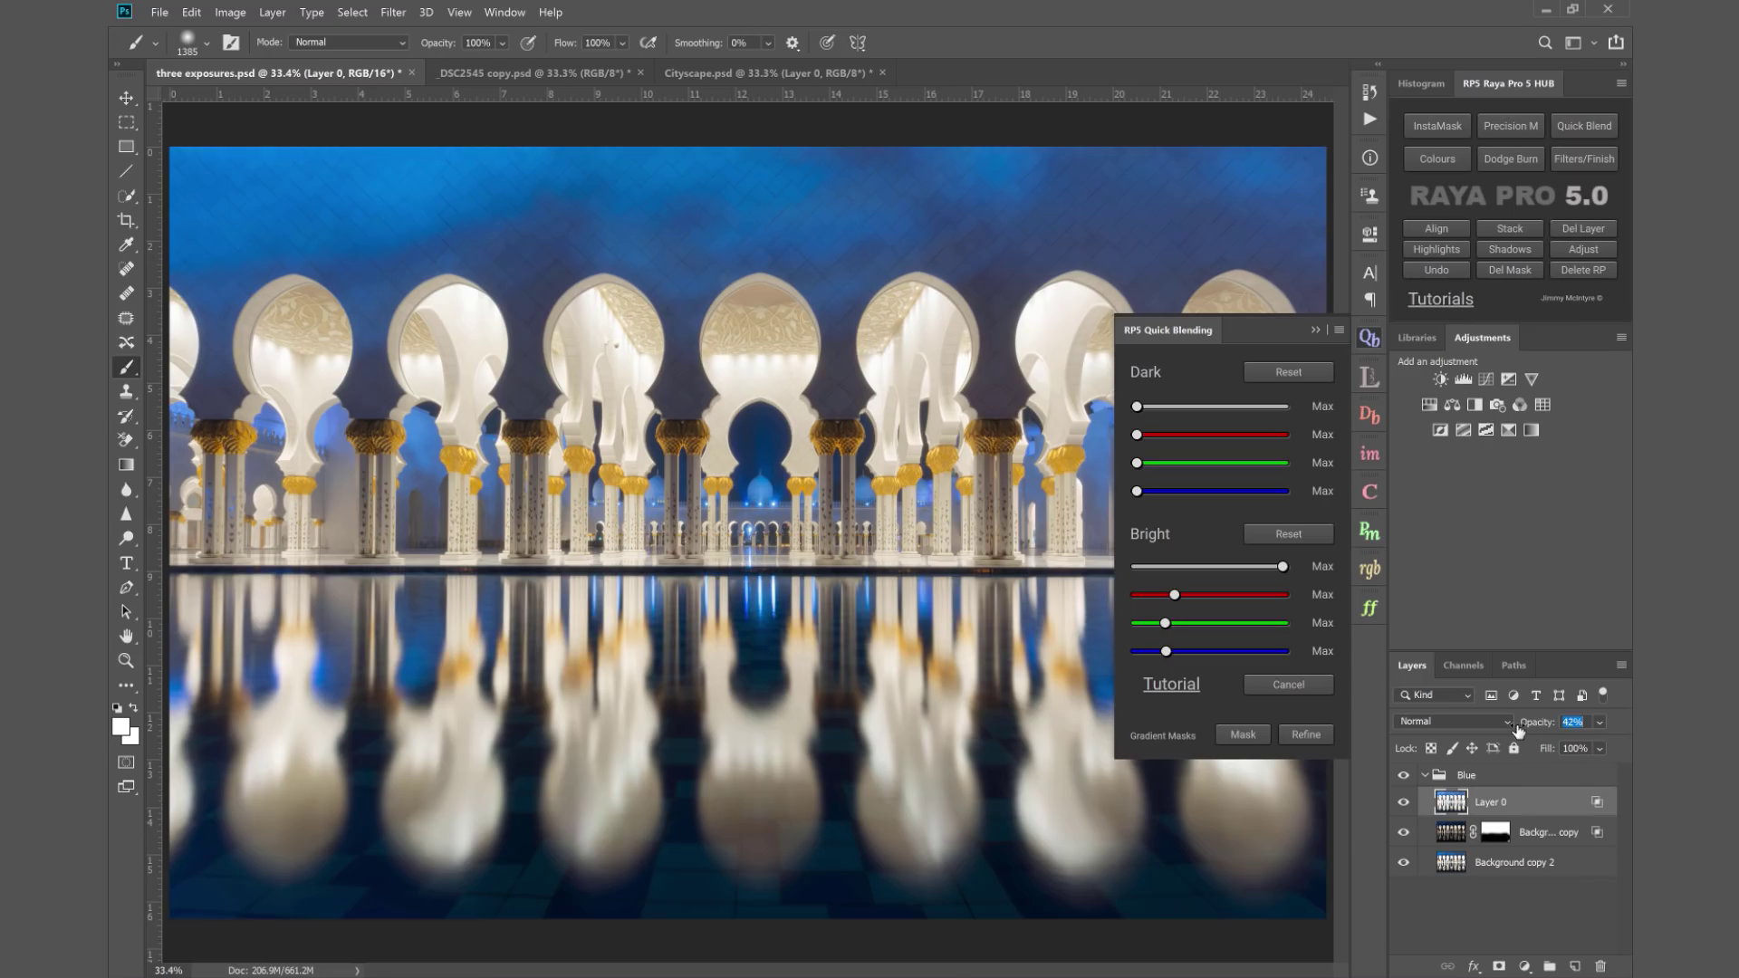
{"action": "left_click", "coordinate": [1402, 804]}
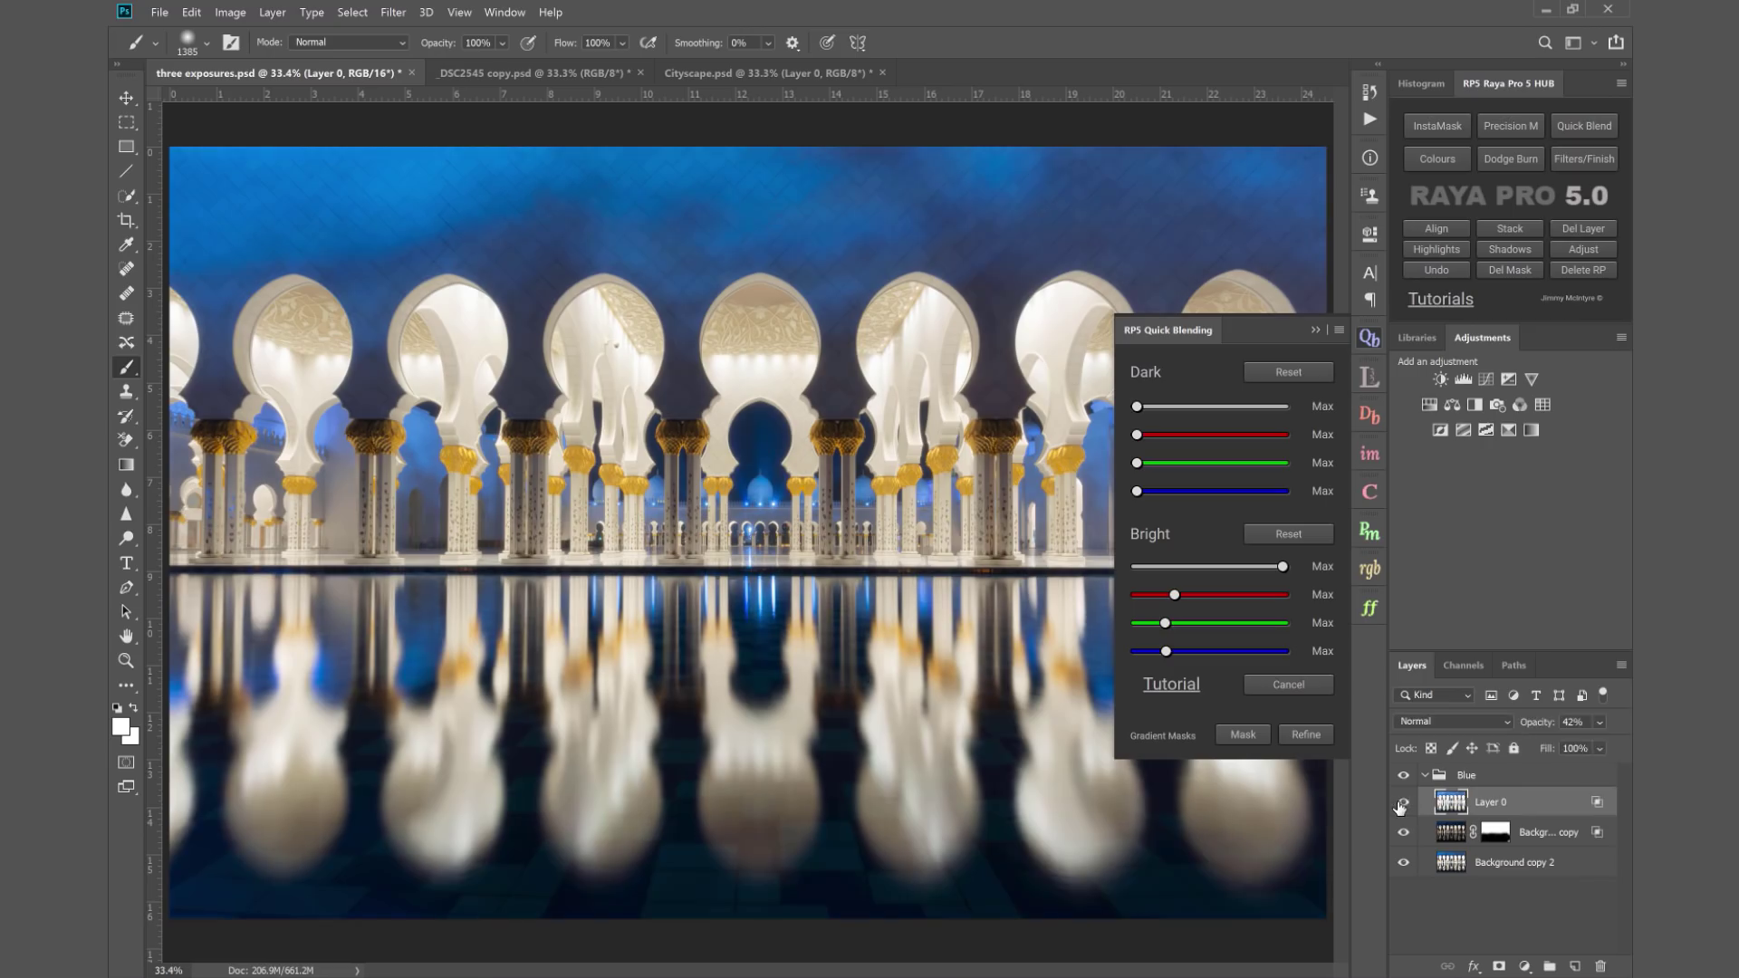
{"action": "left_click", "coordinate": [1402, 803]}
{"action": "left_click", "coordinate": [1402, 803]}
{"action": "left_click", "coordinate": [1403, 804]}
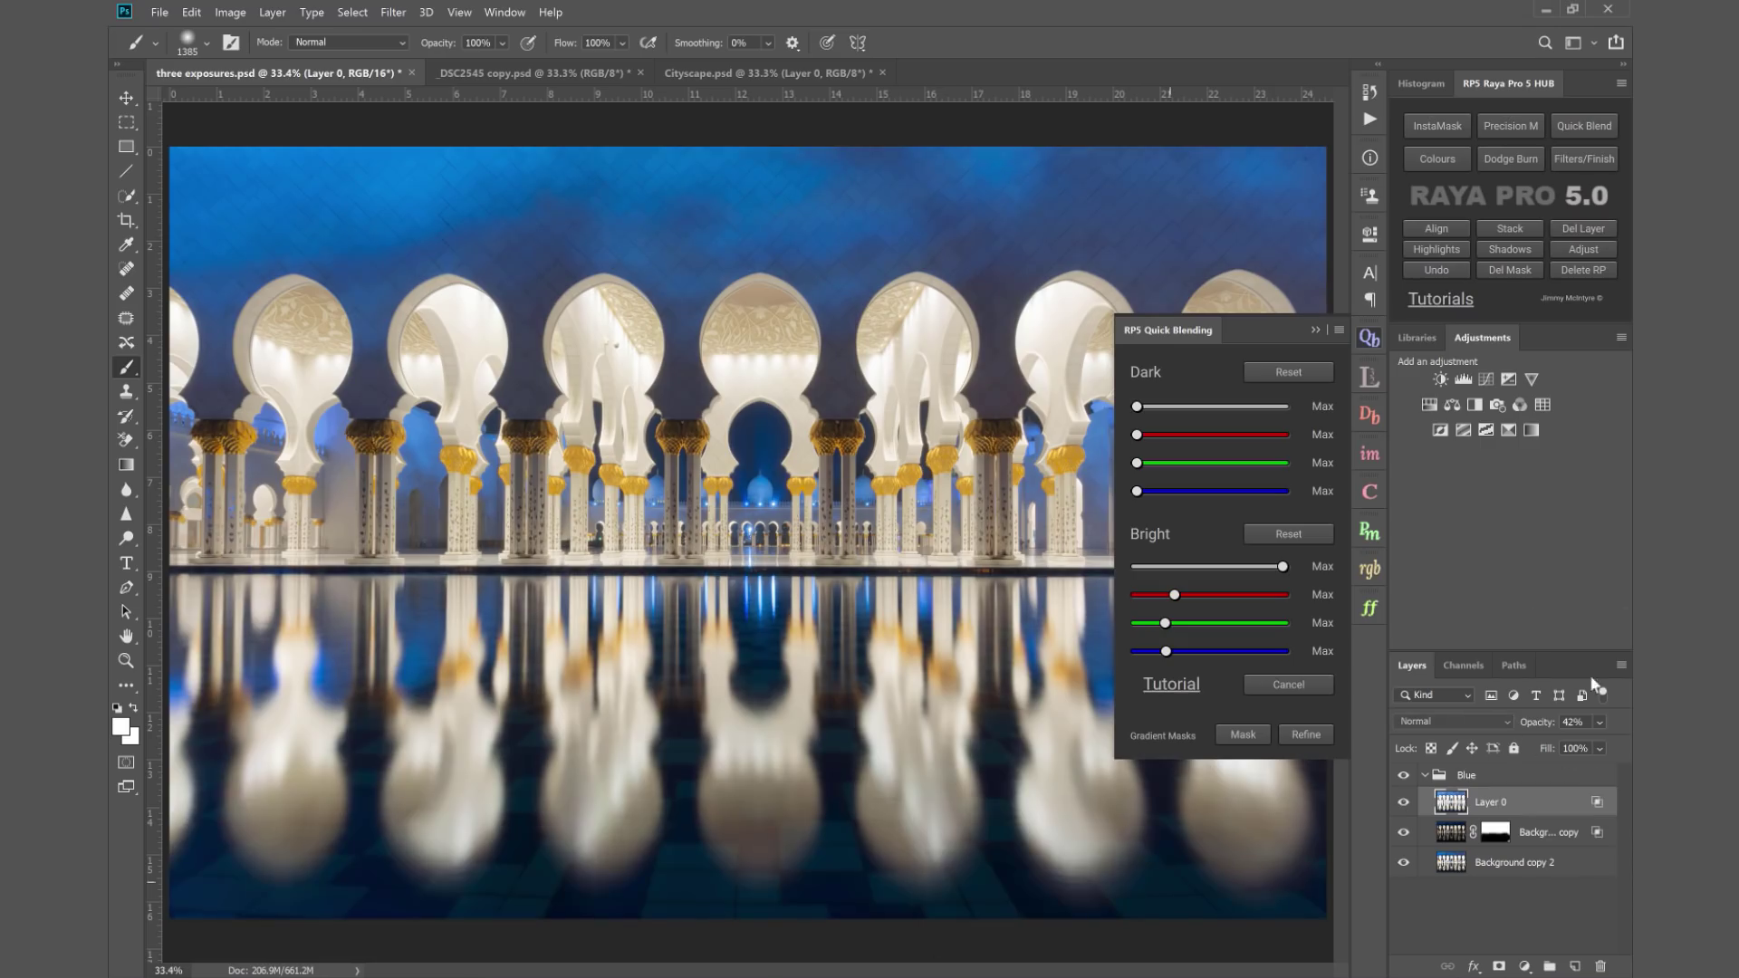
{"action": "left_click_drag", "start_coordinate": [1538, 731], "coordinate": [1543, 731]}
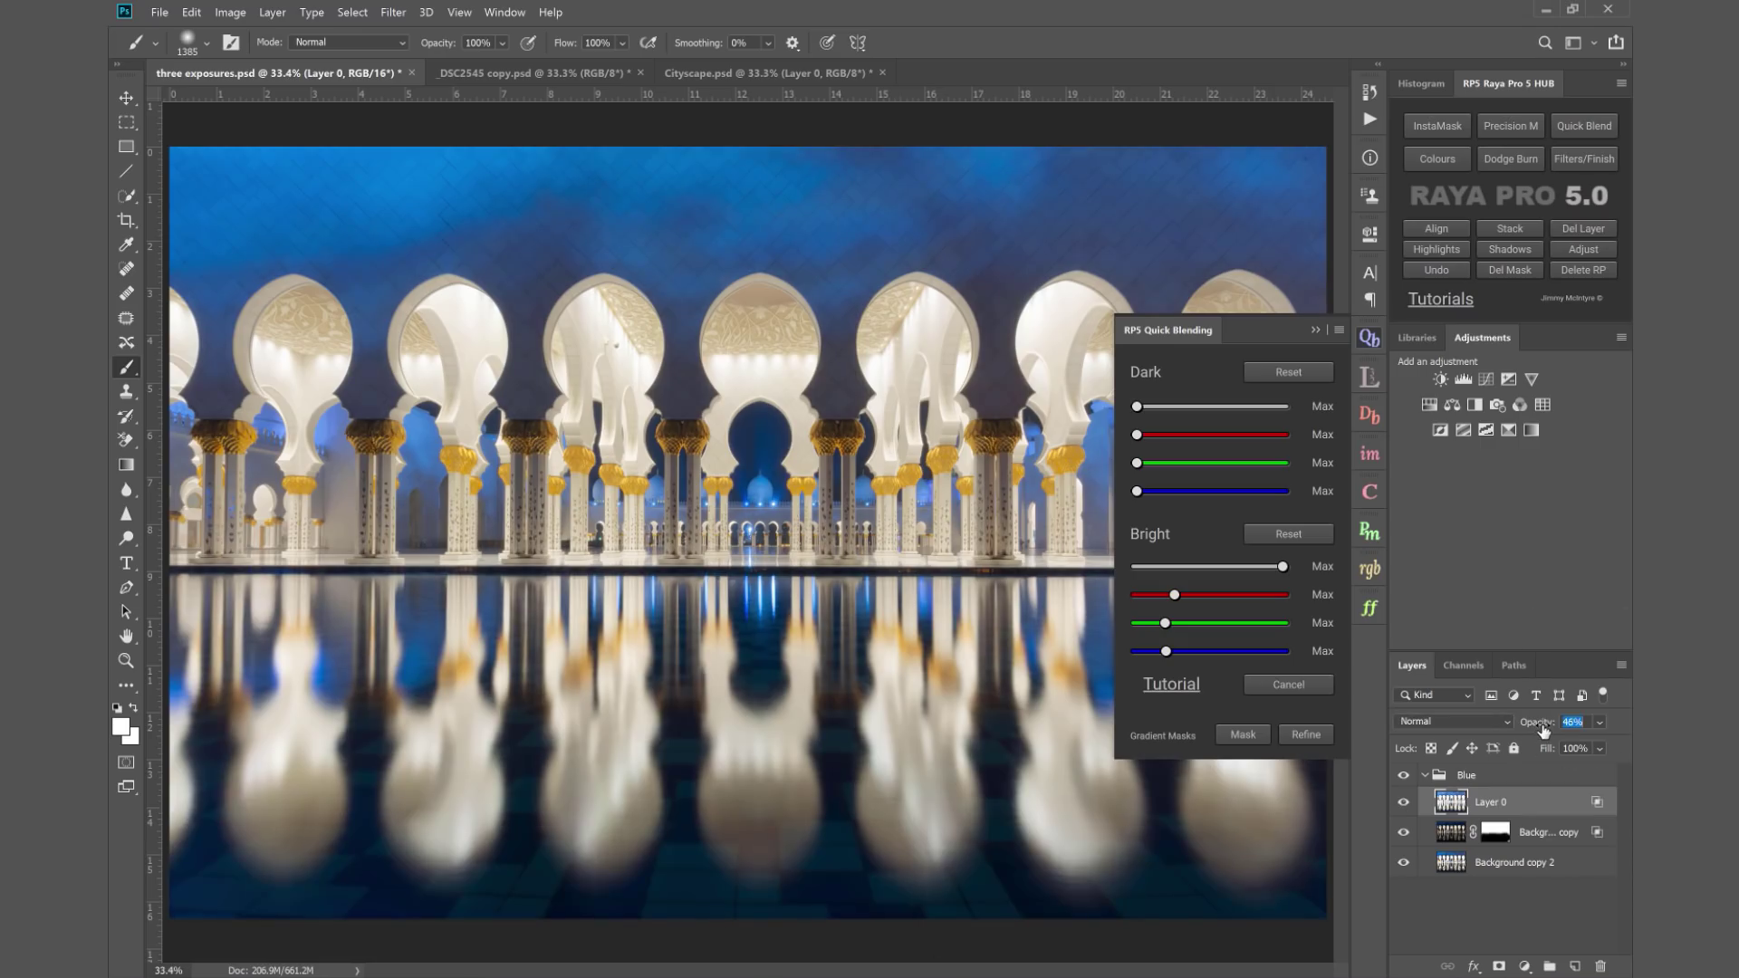
{"action": "left_click", "coordinate": [1404, 803]}
{"action": "left_click", "coordinate": [1404, 804]}
{"action": "left_click", "coordinate": [1404, 802]}
{"action": "left_click_drag", "start_coordinate": [1407, 825], "coordinate": [1405, 802]}
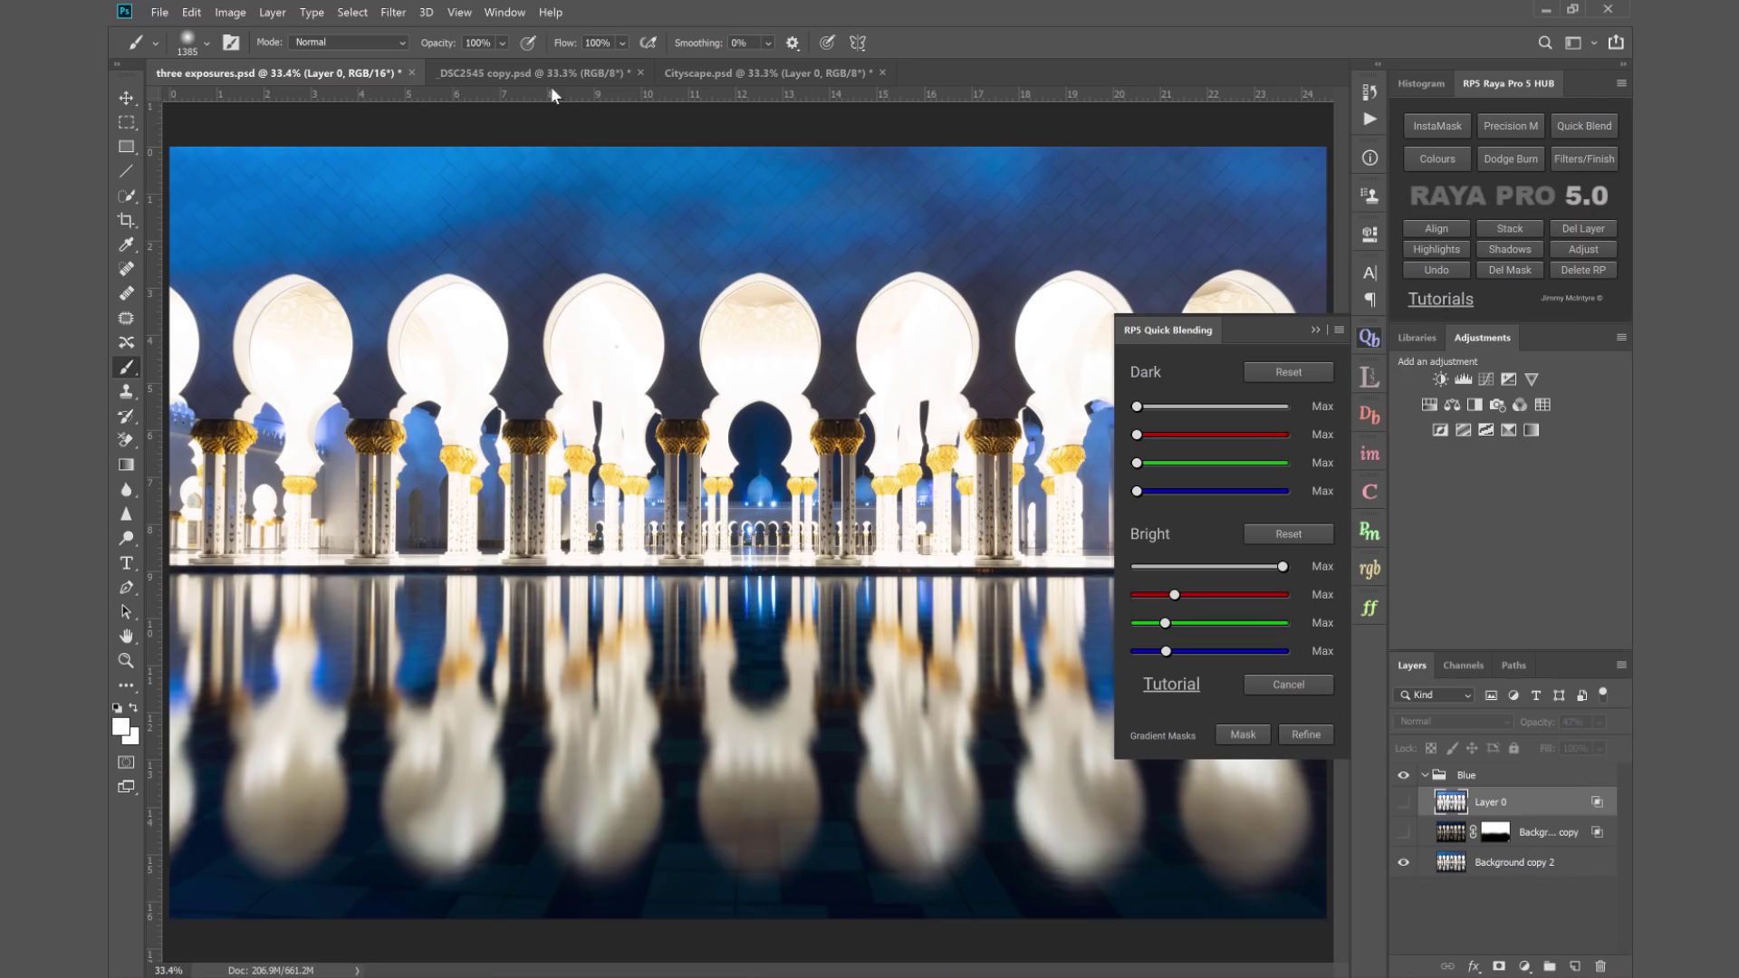
- Switch to DSC2545 copy.psd and raise Background copy's Dark red limit to Max
{"action": "left_click", "coordinate": [531, 76]}
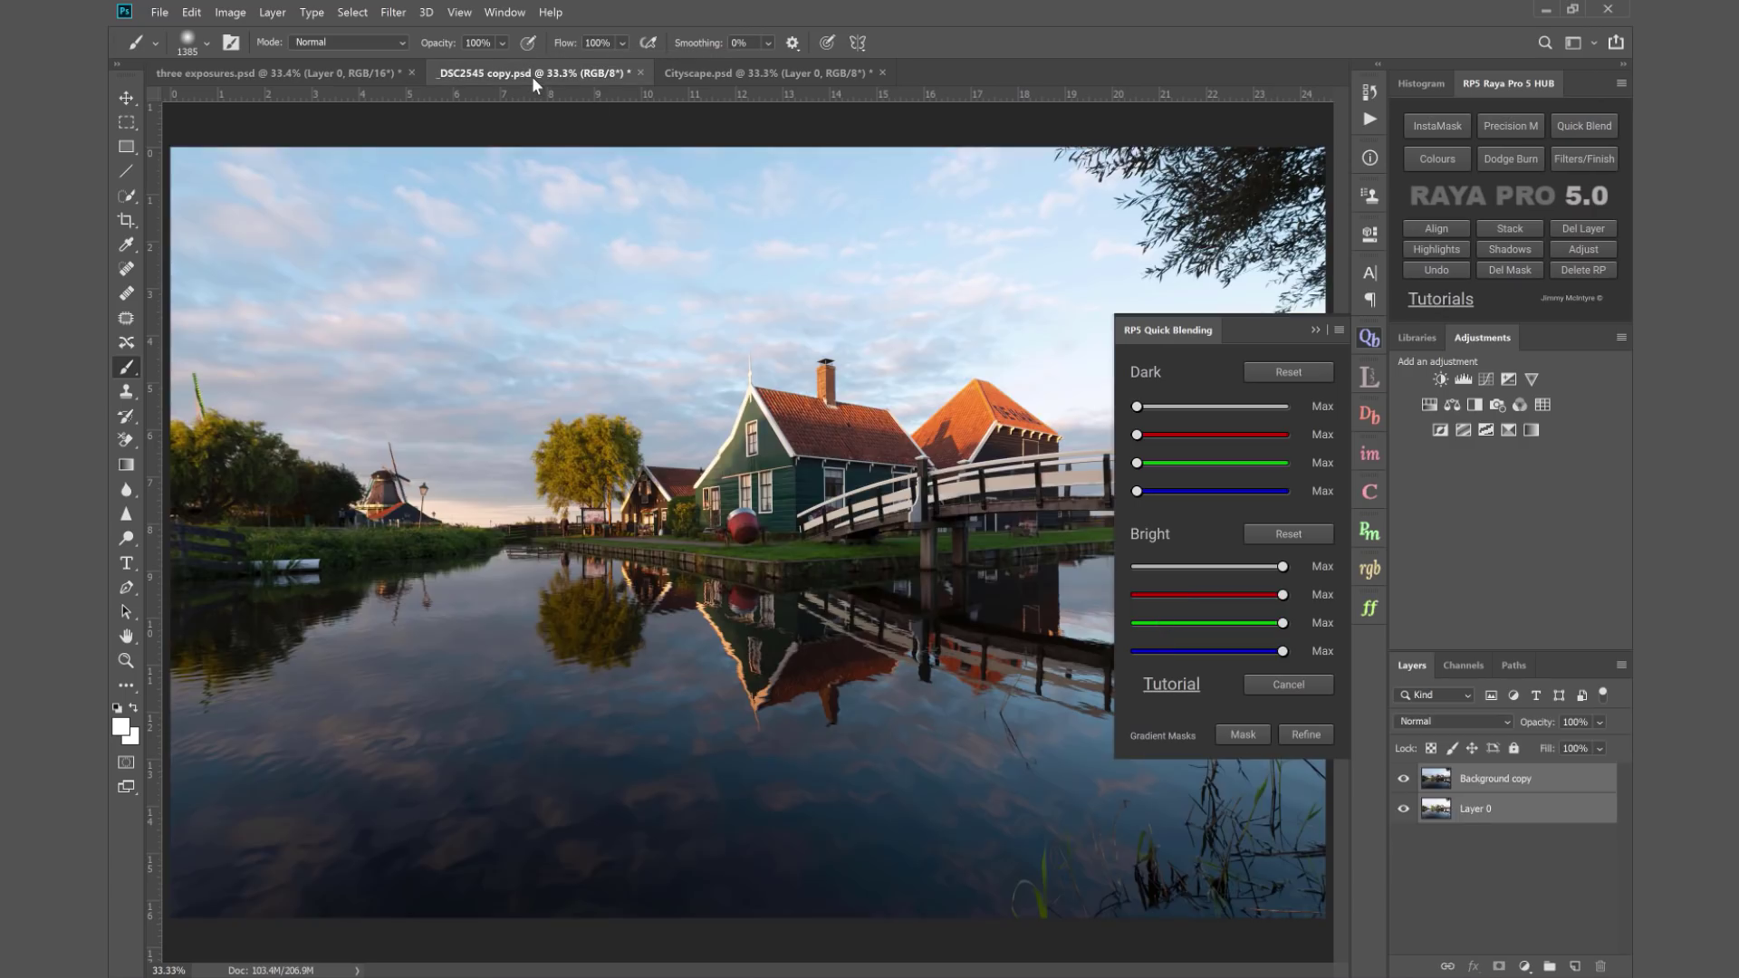
{"action": "left_click", "coordinate": [1517, 788]}
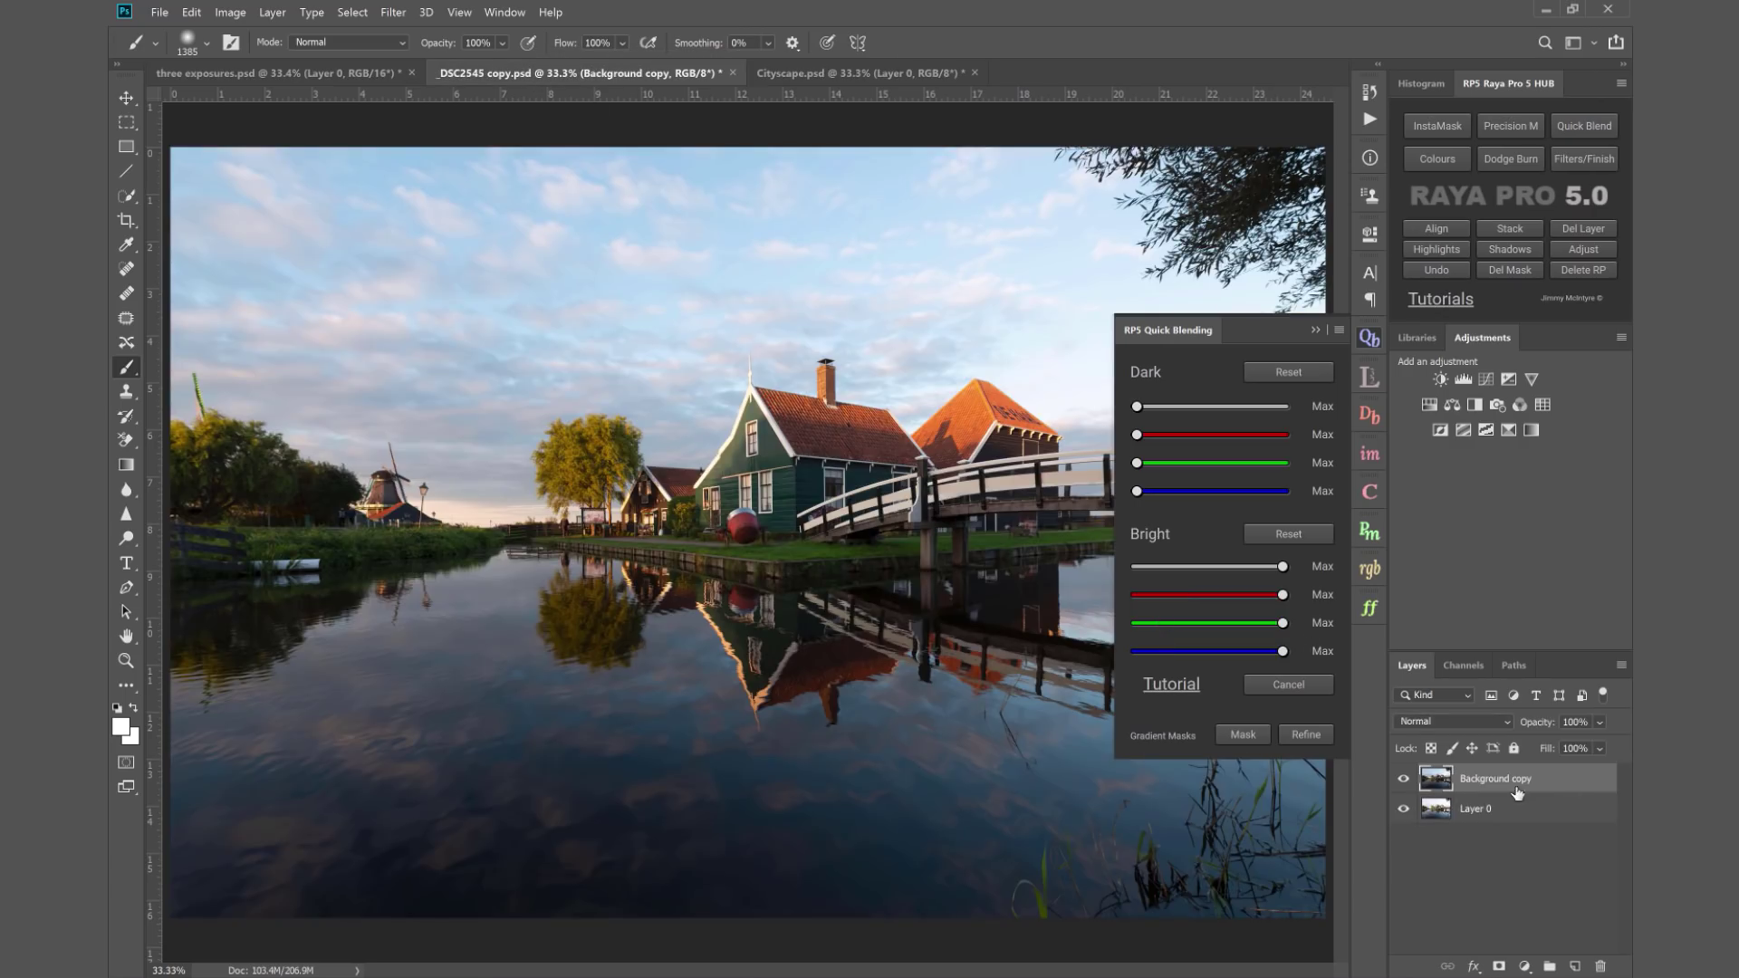
{"action": "left_click", "coordinate": [1404, 780]}
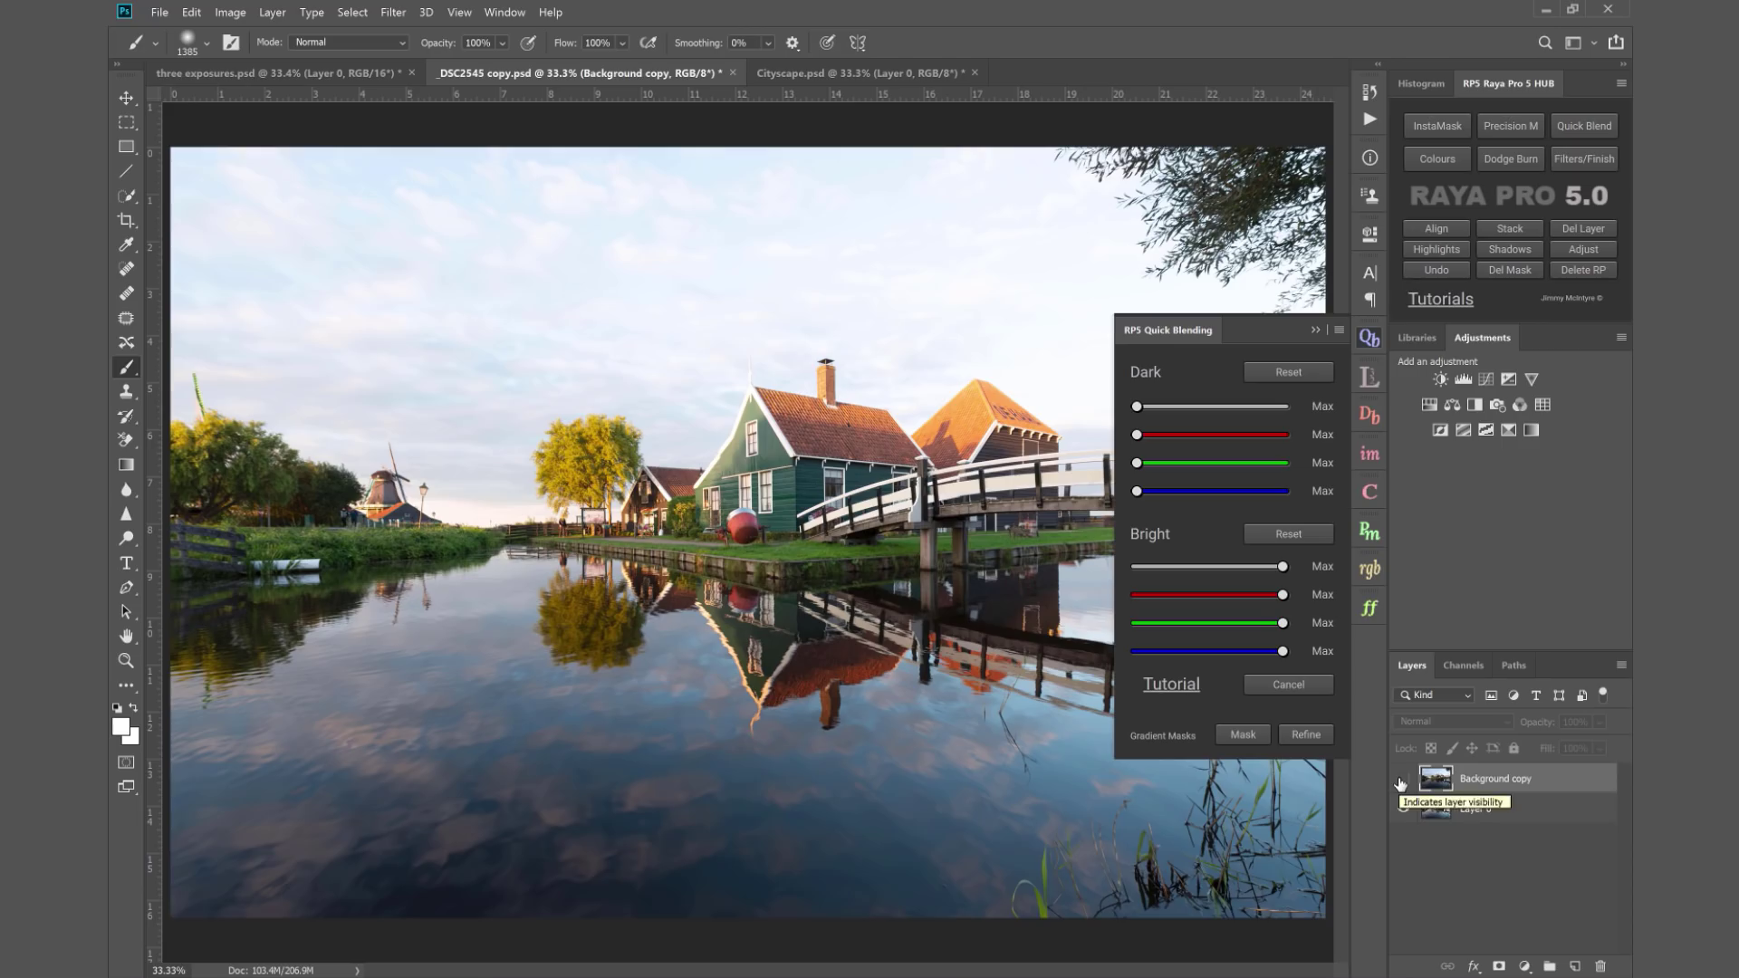
{"action": "left_click", "coordinate": [1404, 780]}
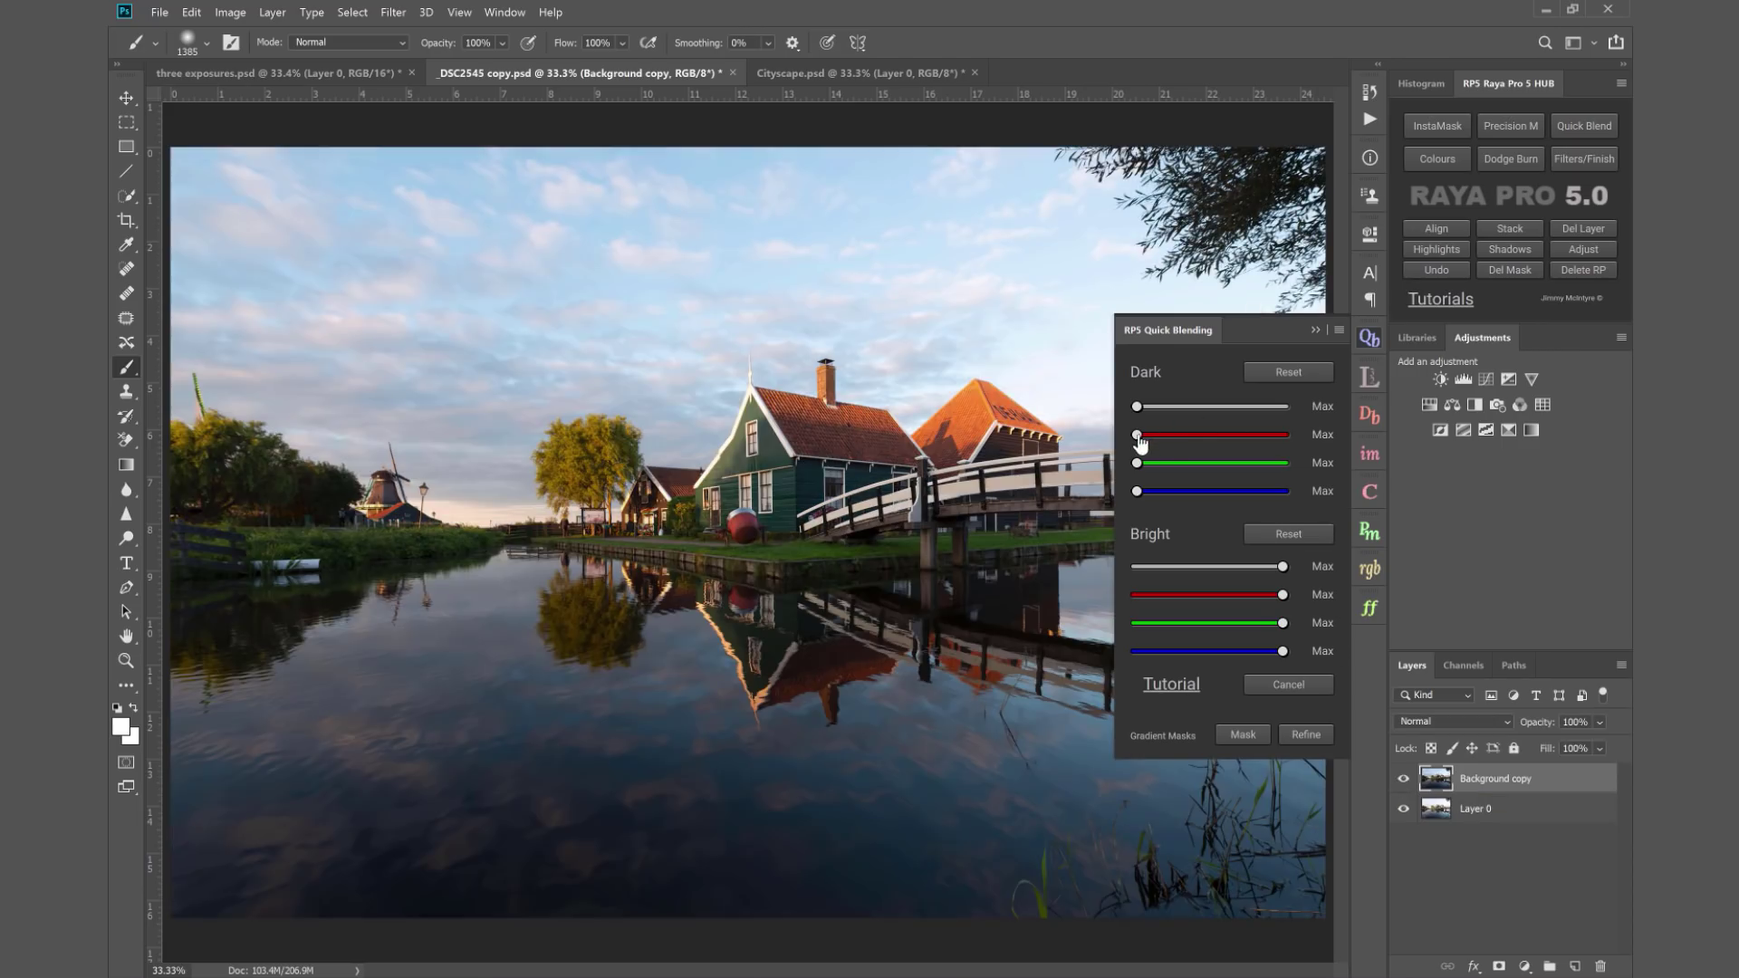
{"action": "left_click_drag", "start_coordinate": [1139, 438], "coordinate": [1294, 443]}
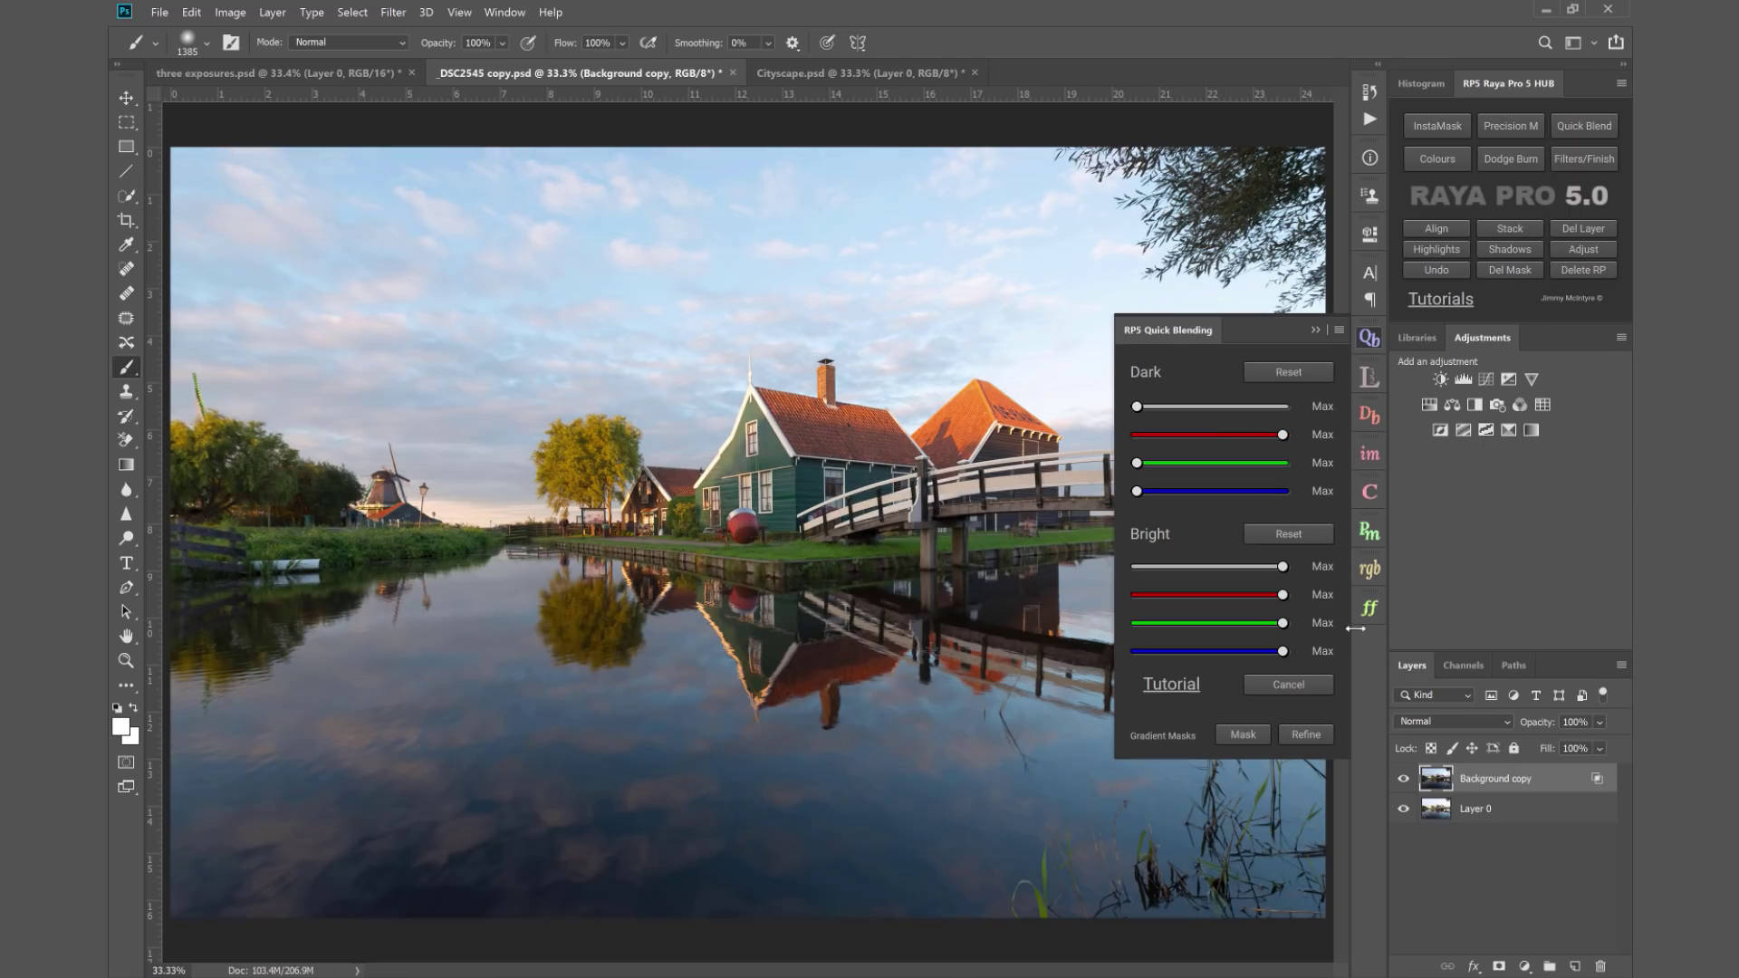
{"action": "left_click", "coordinate": [1405, 780]}
{"action": "left_click", "coordinate": [1405, 780]}
- Push the Dark green and blue limits to Max, comparing the blend with Background copy toggled
{"action": "left_click", "coordinate": [1403, 780]}
{"action": "left_click", "coordinate": [1402, 780]}
{"action": "left_click", "coordinate": [1403, 780]}
{"action": "left_click", "coordinate": [1402, 780]}
{"action": "left_click", "coordinate": [1404, 781]}
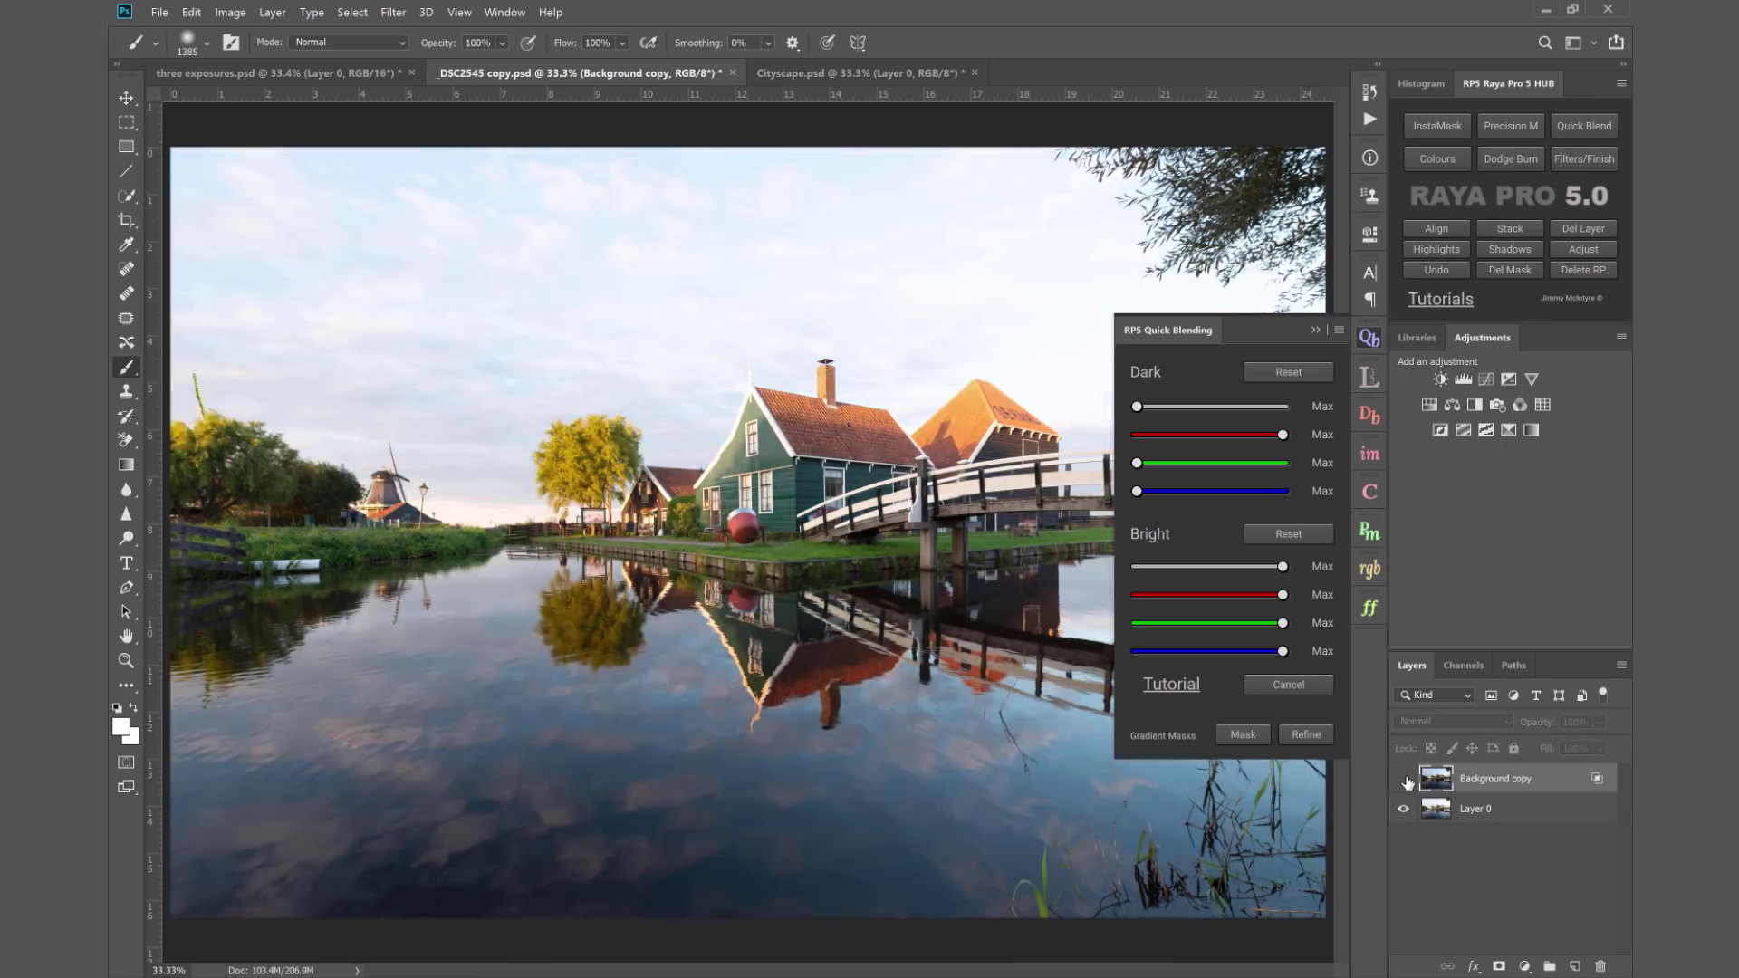
{"action": "left_click", "coordinate": [1404, 780]}
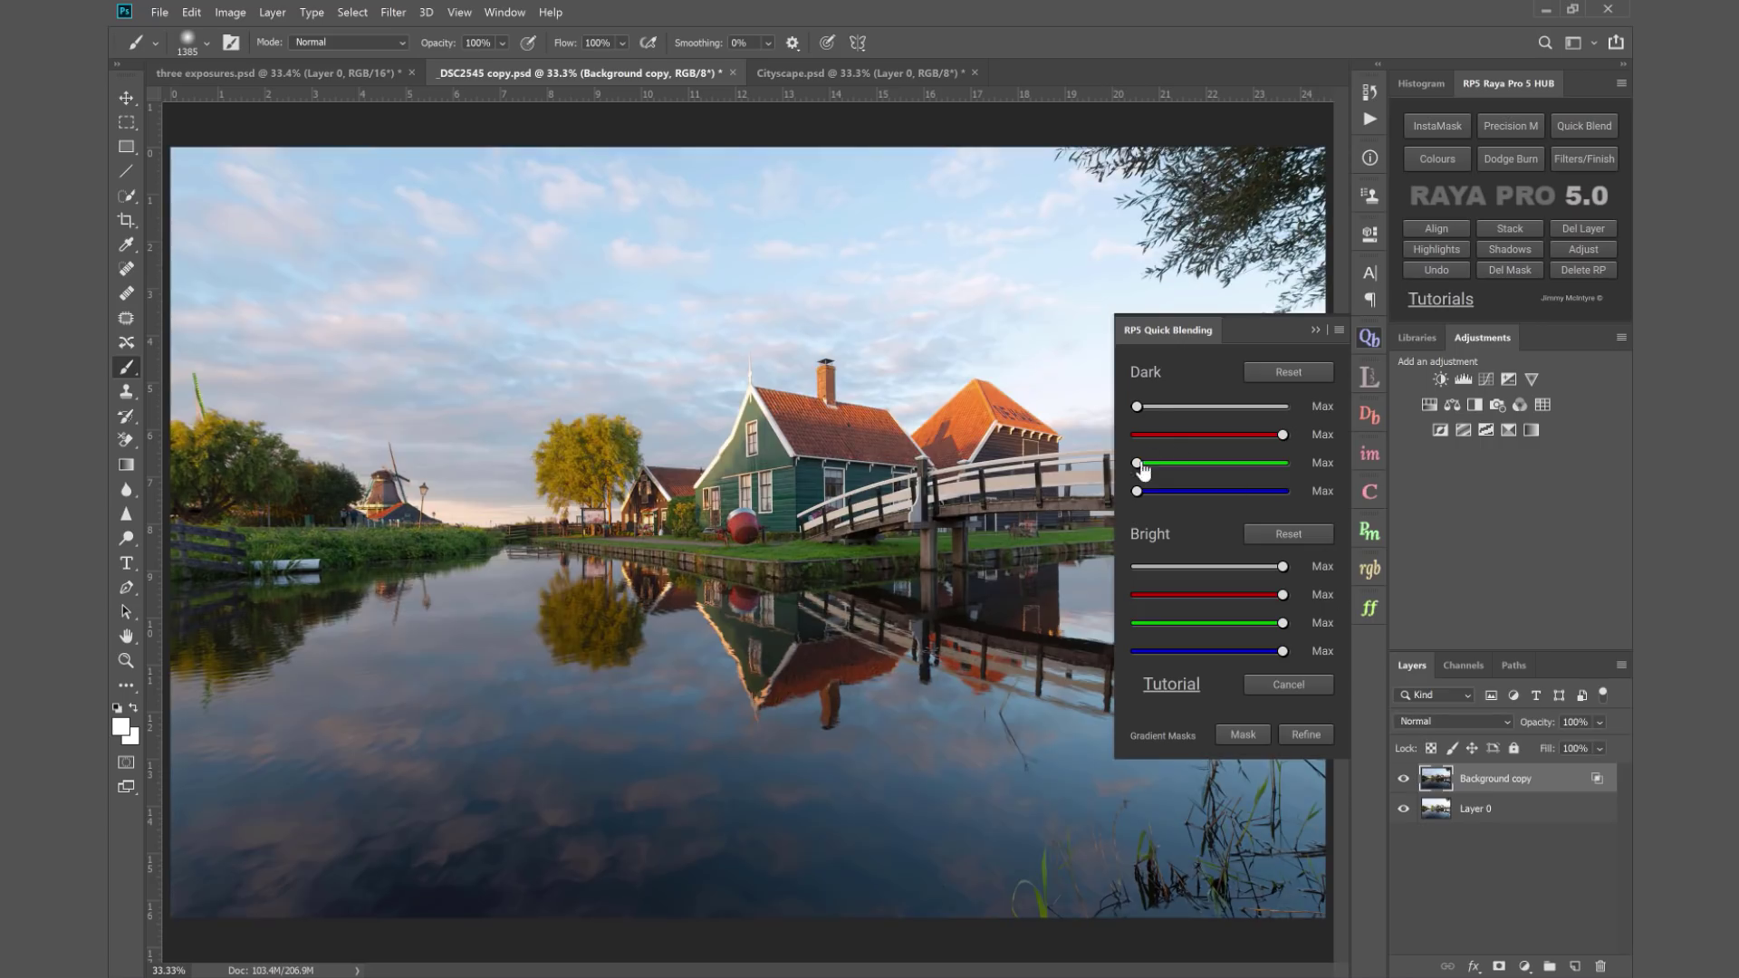
{"action": "left_click_drag", "start_coordinate": [1142, 464], "coordinate": [1239, 465]}
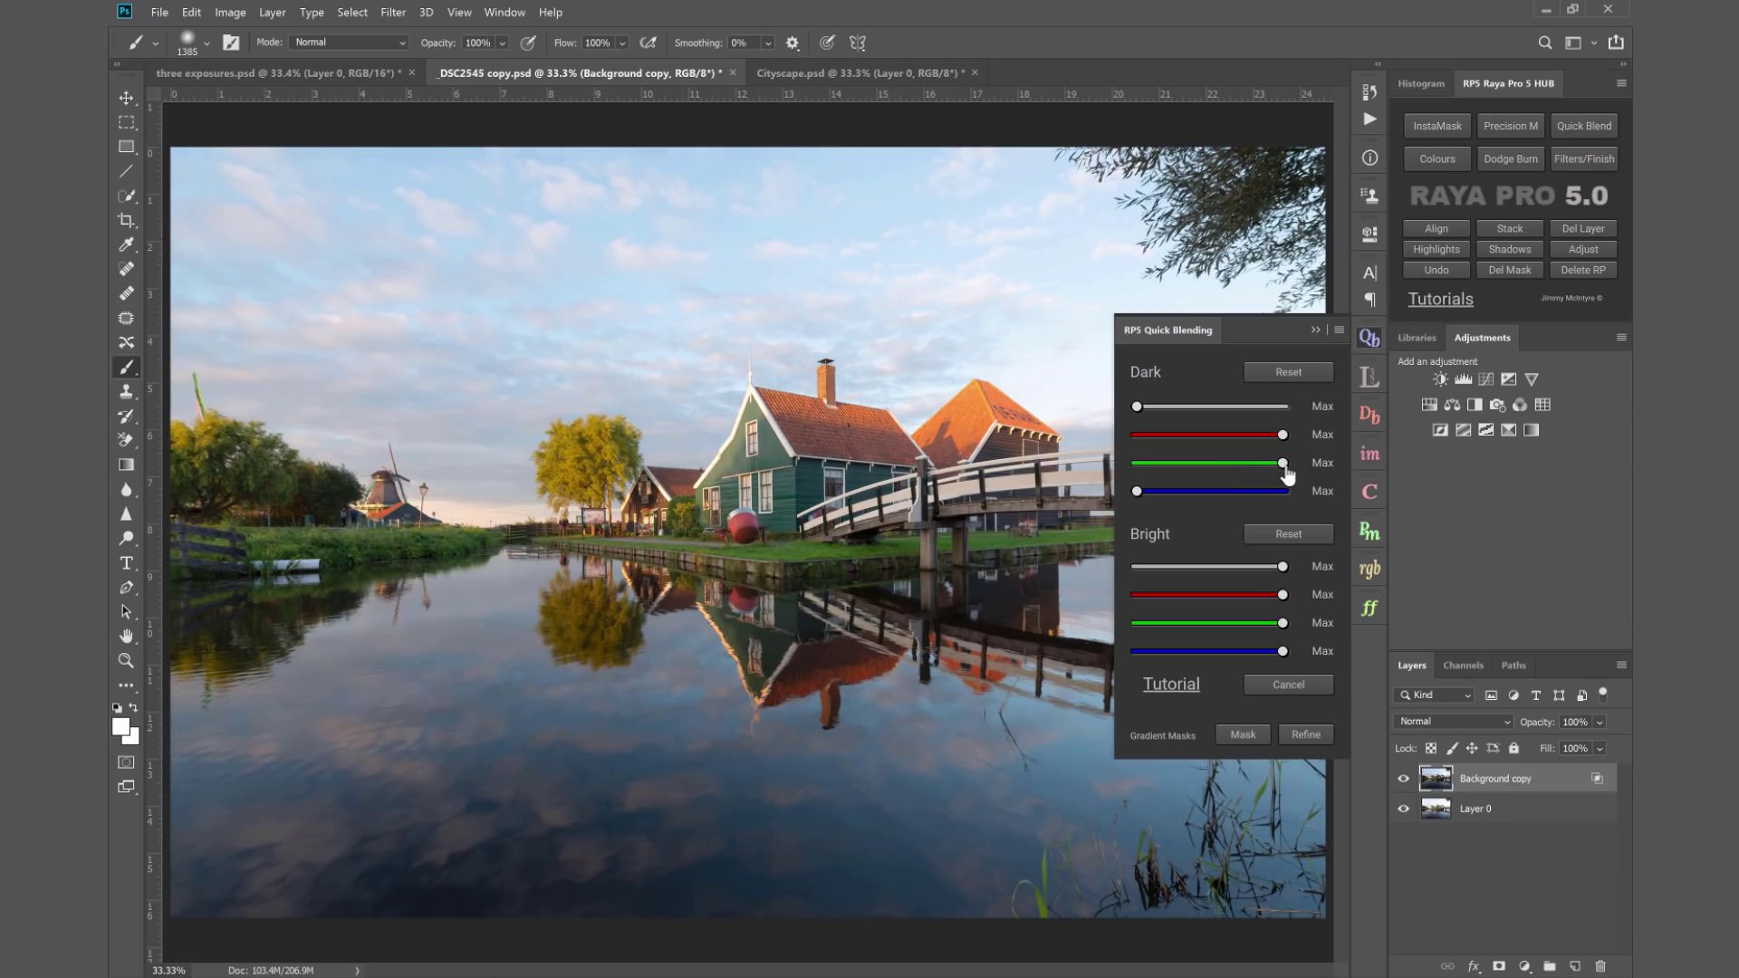
{"action": "mouse_move", "coordinate": [1290, 469]}
{"action": "left_mouse_down"}
{"action": "mouse_move", "coordinate": [1123, 462]}
{"action": "mouse_move", "coordinate": [1321, 470]}
{"action": "left_mouse_up"}
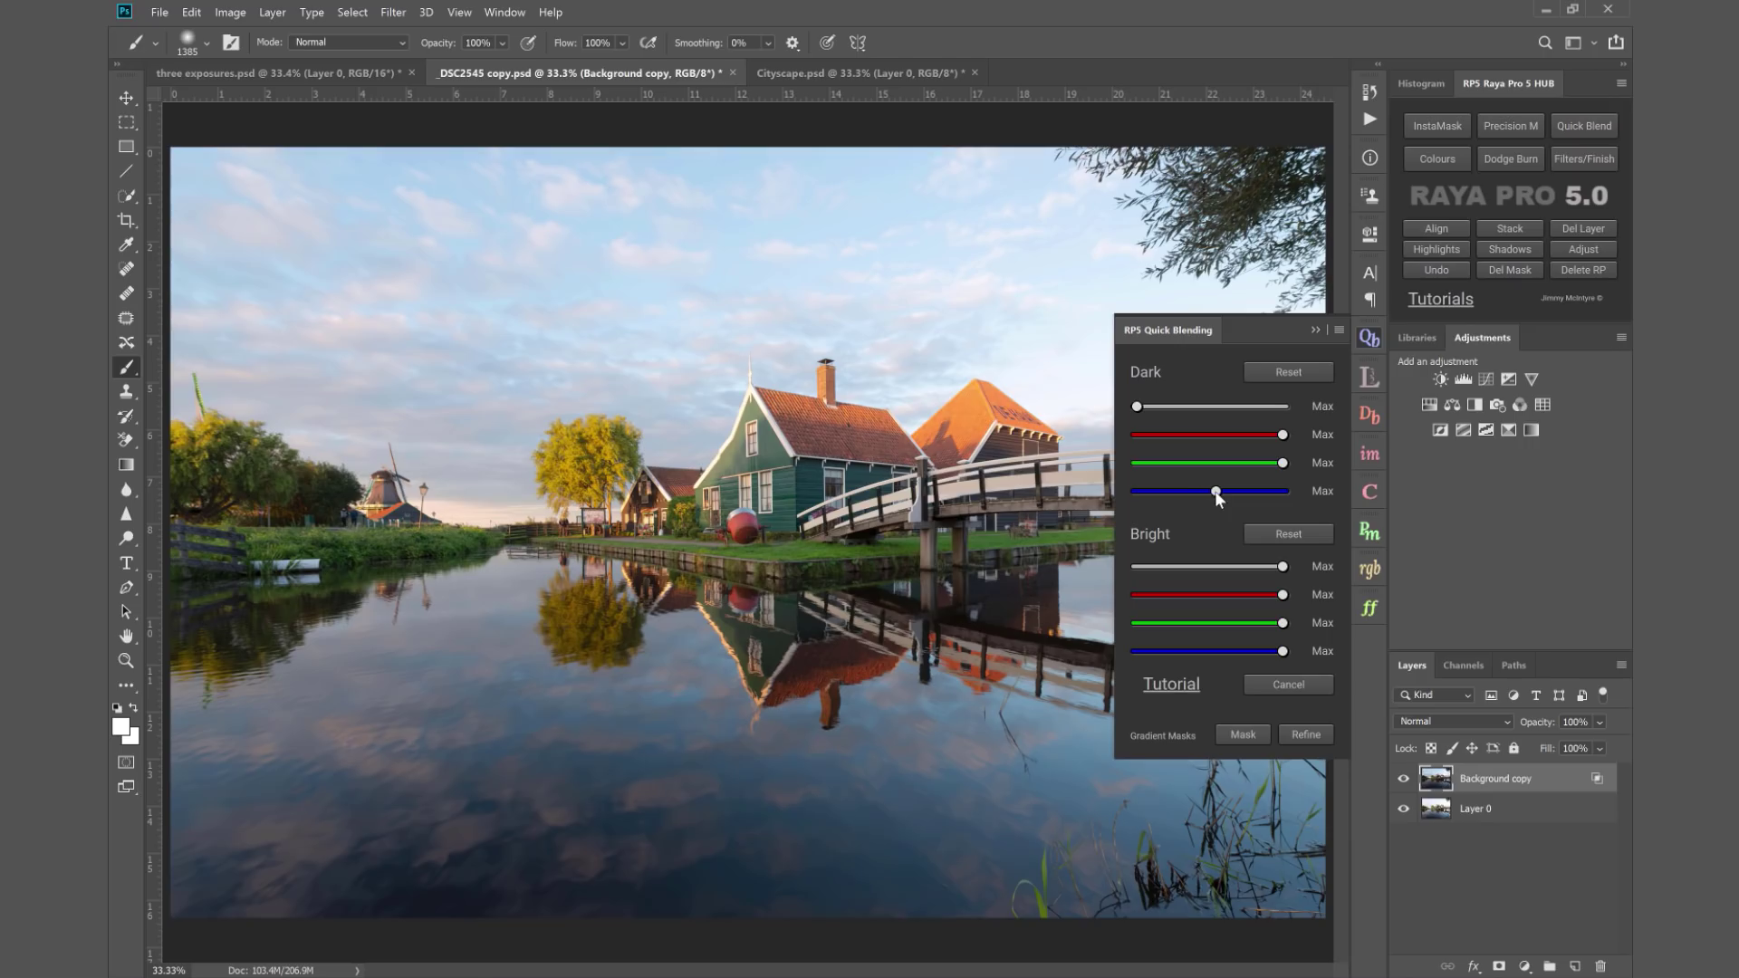
{"action": "left_click_drag", "start_coordinate": [1216, 492], "coordinate": [1283, 491]}
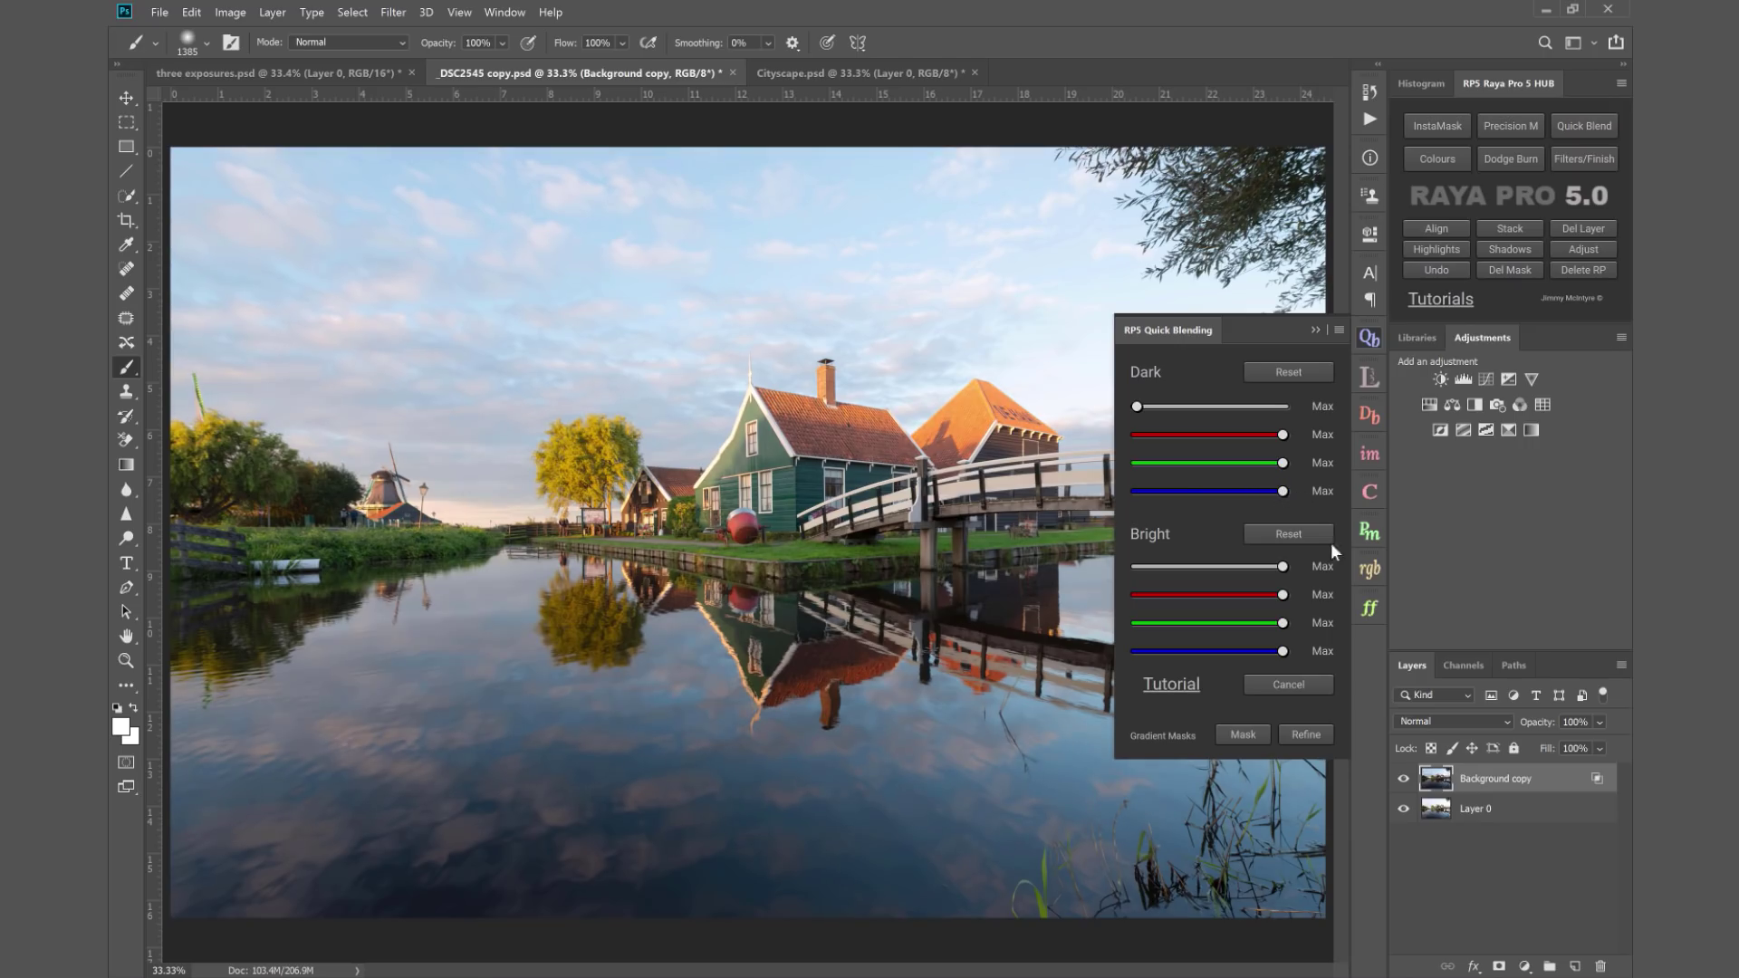
- Compare the canal blend on and off and raise the overall Dark slider
{"action": "left_click", "coordinate": [1404, 779]}
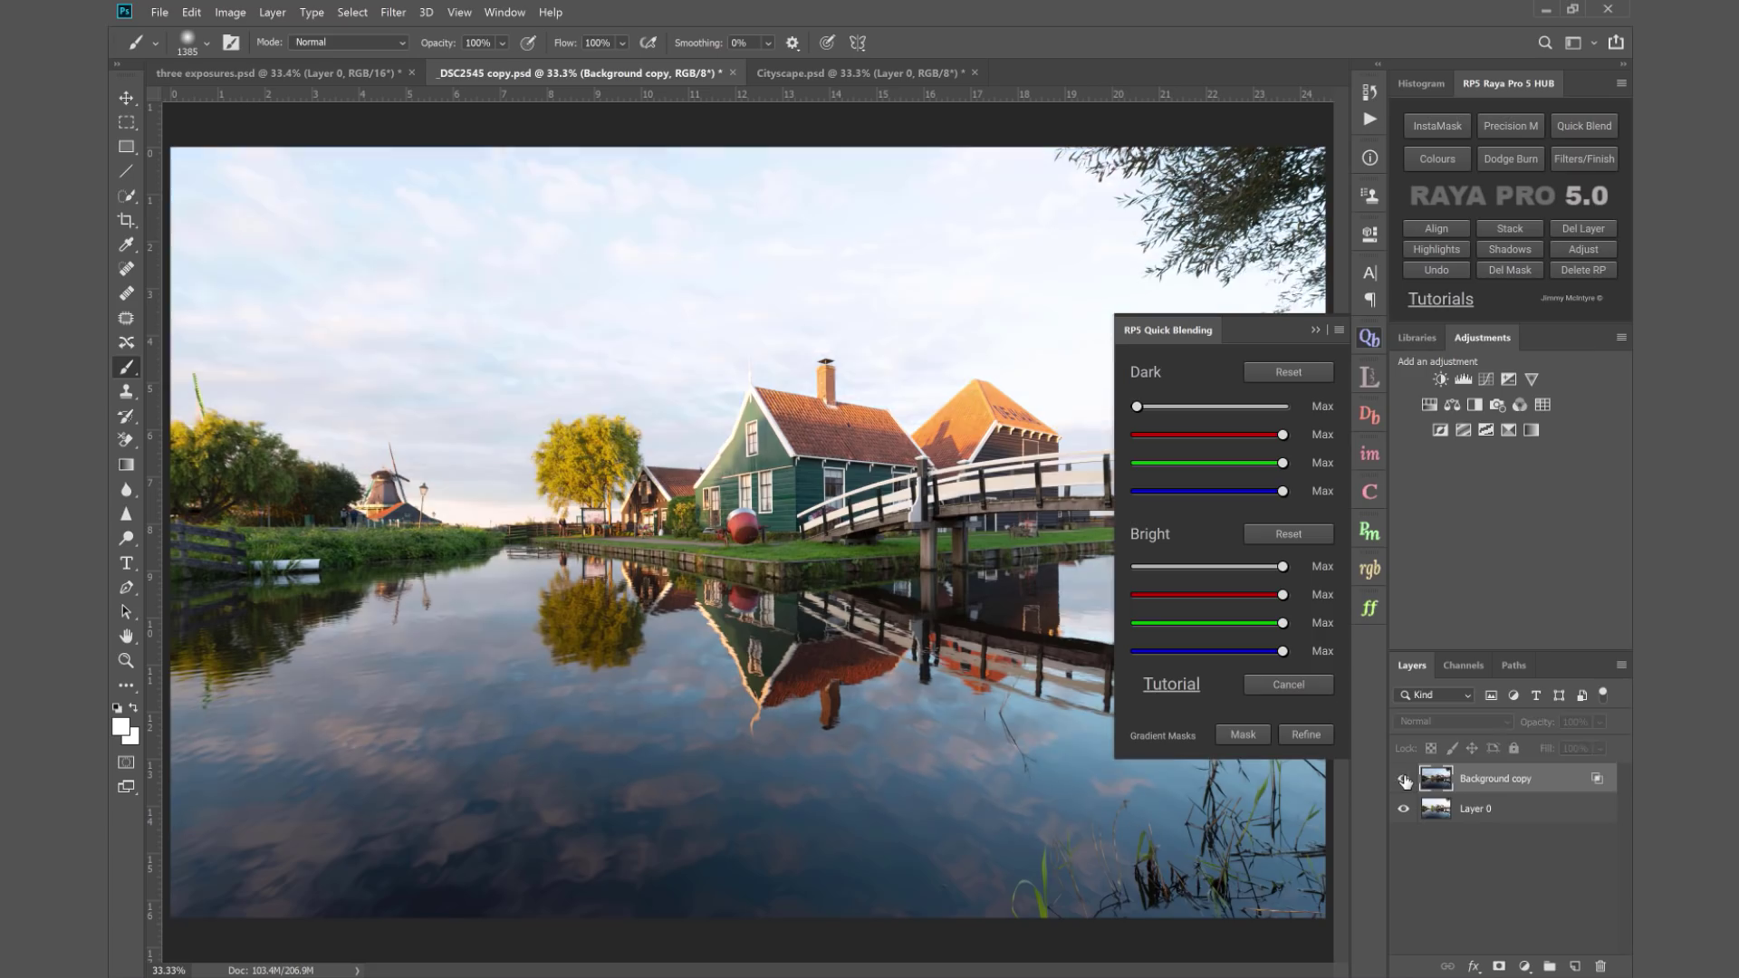
{"action": "left_click", "coordinate": [1404, 779]}
{"action": "left_click", "coordinate": [1404, 779]}
{"action": "left_click", "coordinate": [1405, 779]}
{"action": "left_click", "coordinate": [1405, 780]}
{"action": "left_click", "coordinate": [1405, 780]}
{"action": "left_click", "coordinate": [1405, 780]}
{"action": "left_click", "coordinate": [1405, 780]}
{"action": "left_click_drag", "start_coordinate": [1137, 407], "coordinate": [1228, 411]}
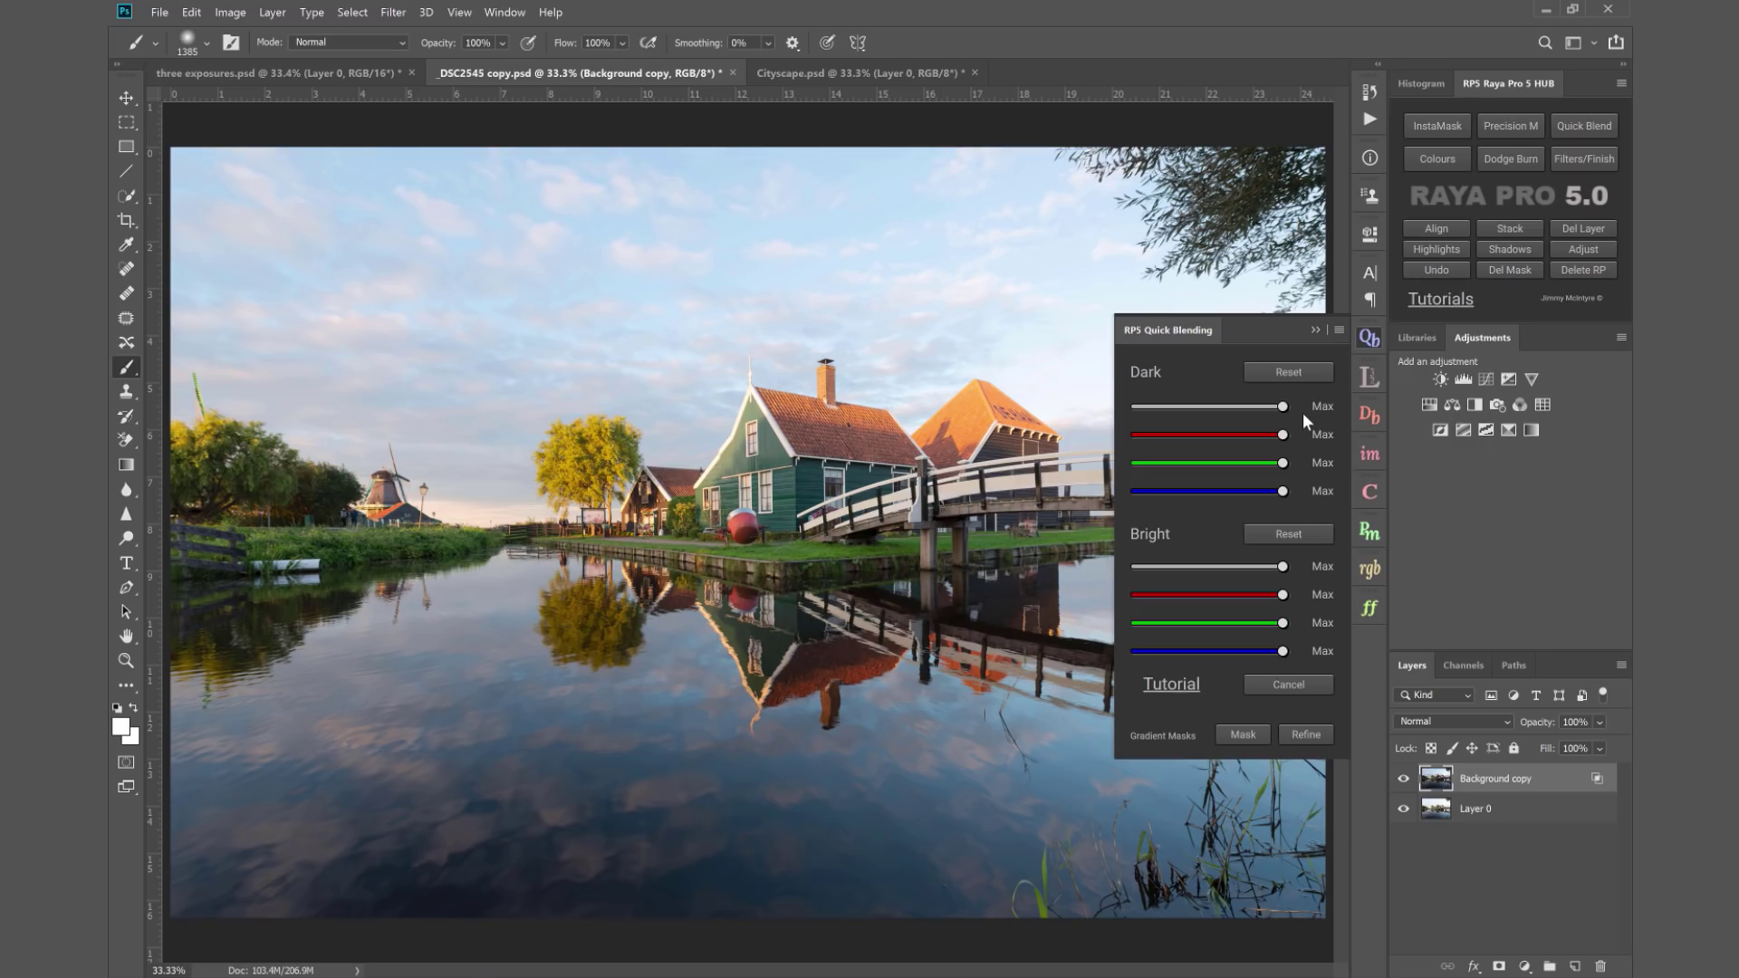
- Reset the Dark settings and drag the grey Dark slider to Max, comparing the result
{"action": "left_click", "coordinate": [1293, 372]}
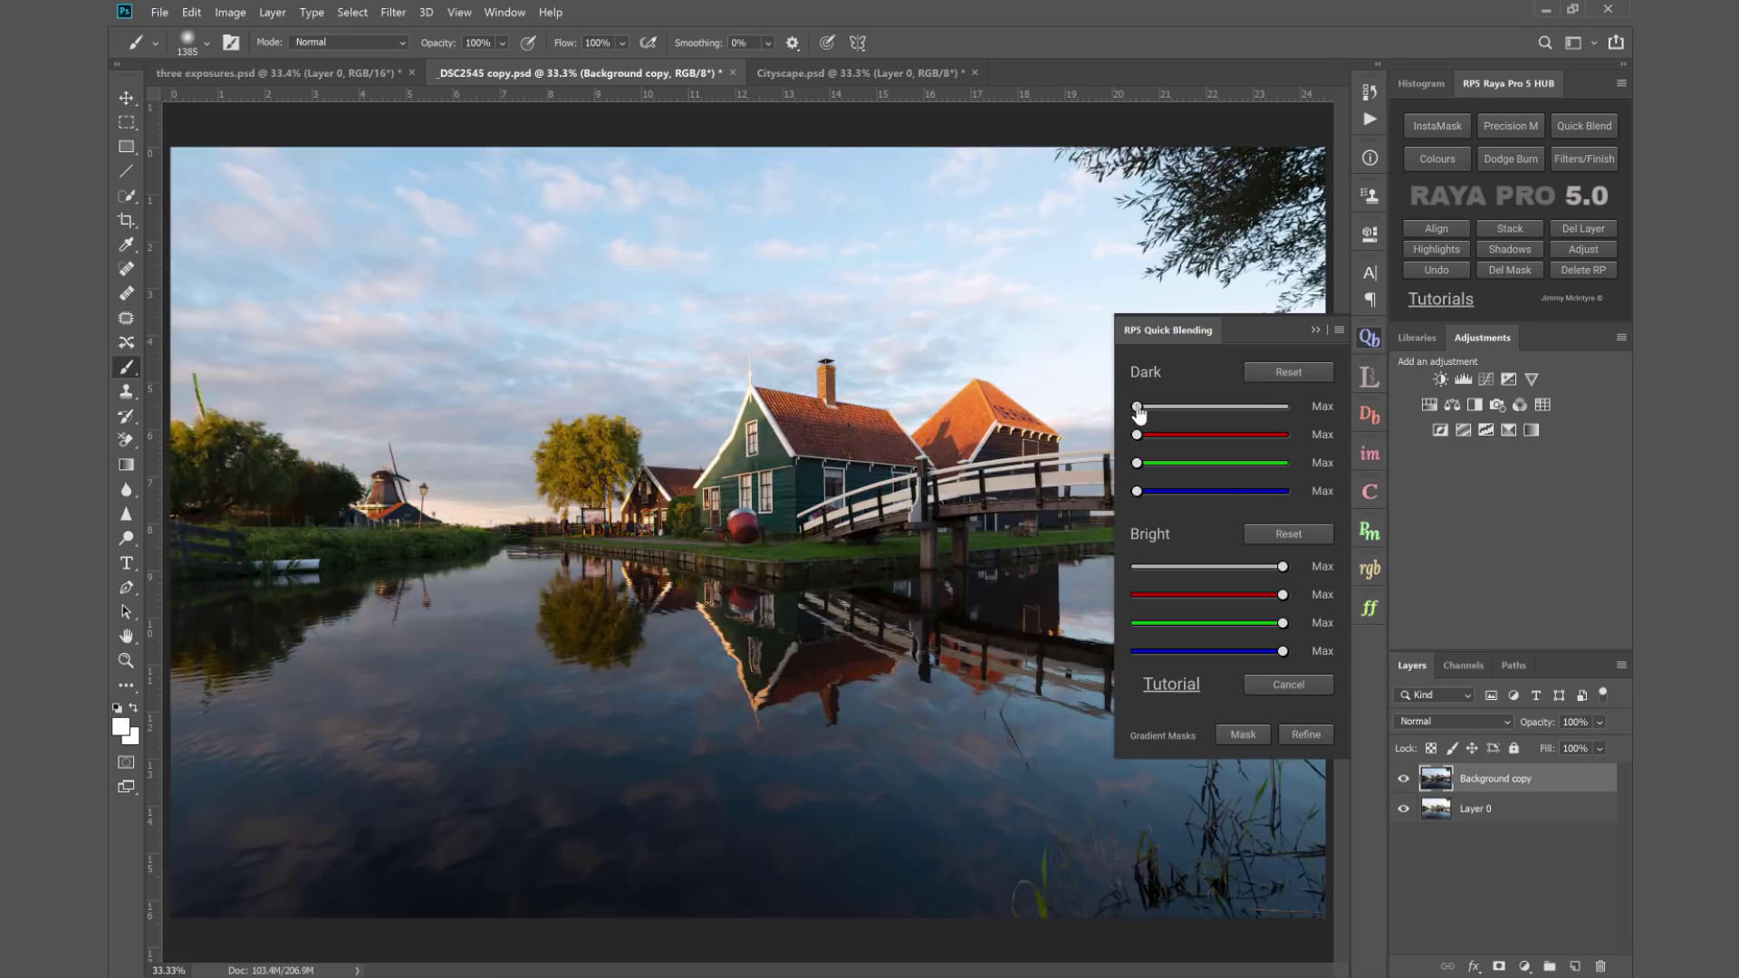
{"action": "left_click_drag", "start_coordinate": [1137, 407], "coordinate": [1293, 406]}
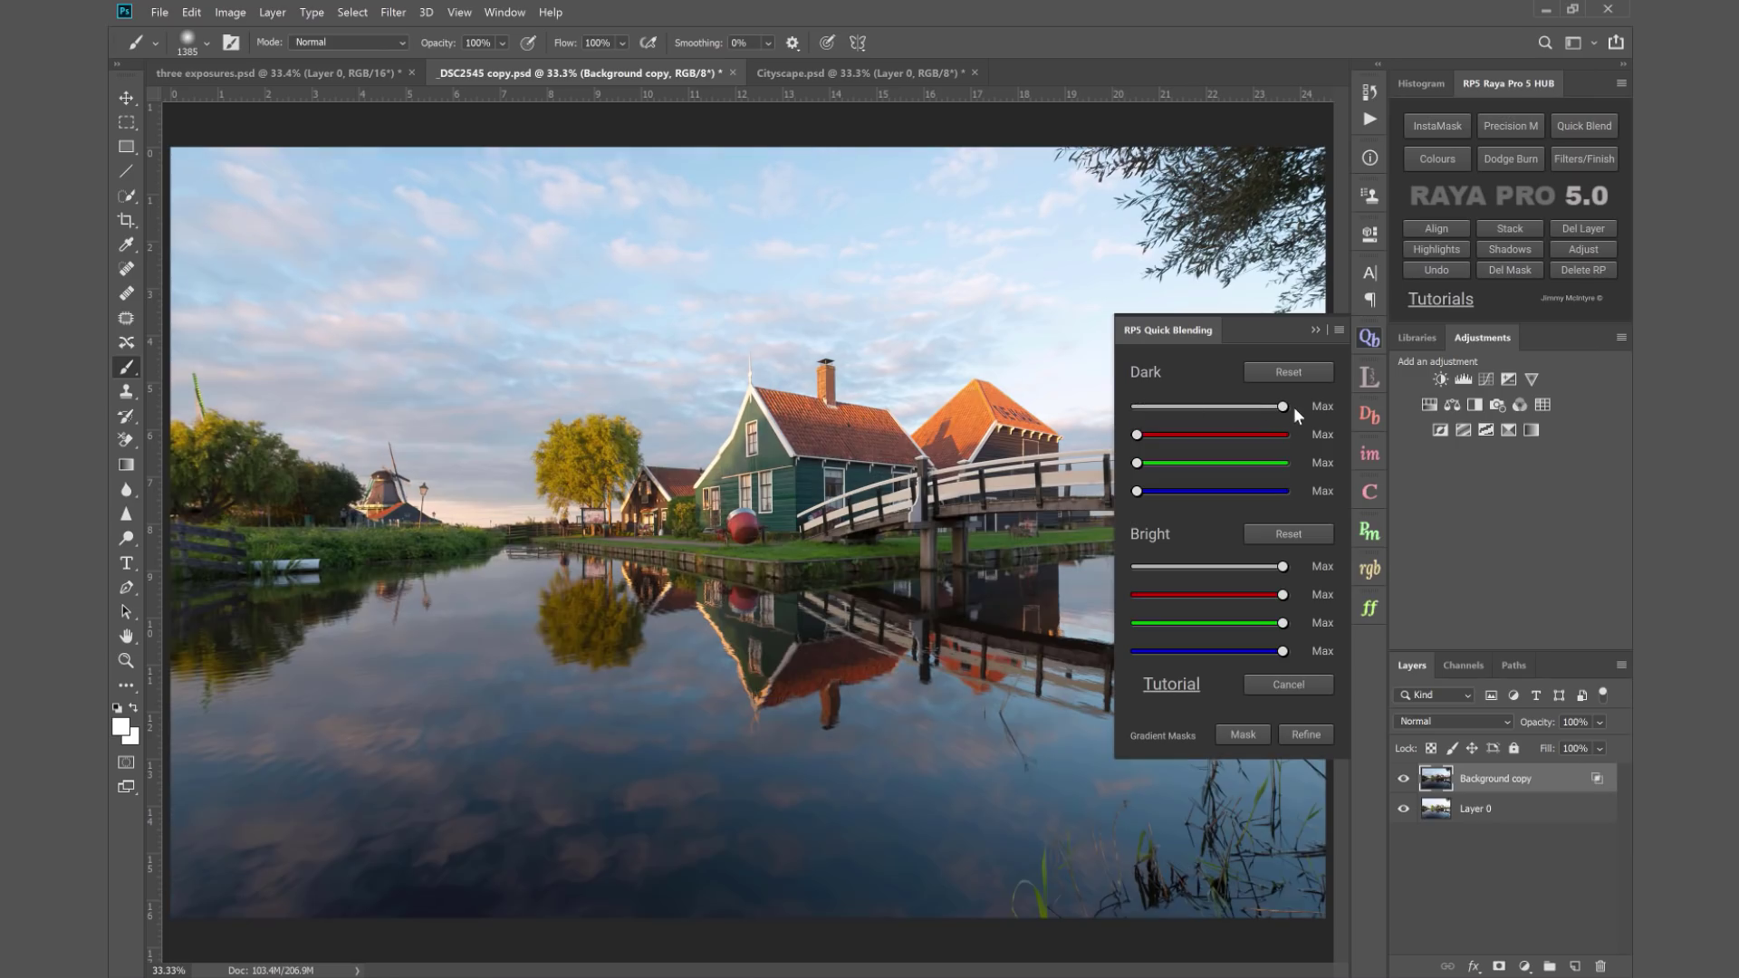
{"action": "left_click", "coordinate": [1405, 778]}
{"action": "left_click", "coordinate": [1405, 778]}
{"action": "left_click", "coordinate": [1405, 778]}
{"action": "left_click", "coordinate": [1406, 778]}
- Set the Dark red, green and blue channels to Max and compare the final canal blend
{"action": "left_click", "coordinate": [1325, 435]}
{"action": "left_click", "coordinate": [1327, 463]}
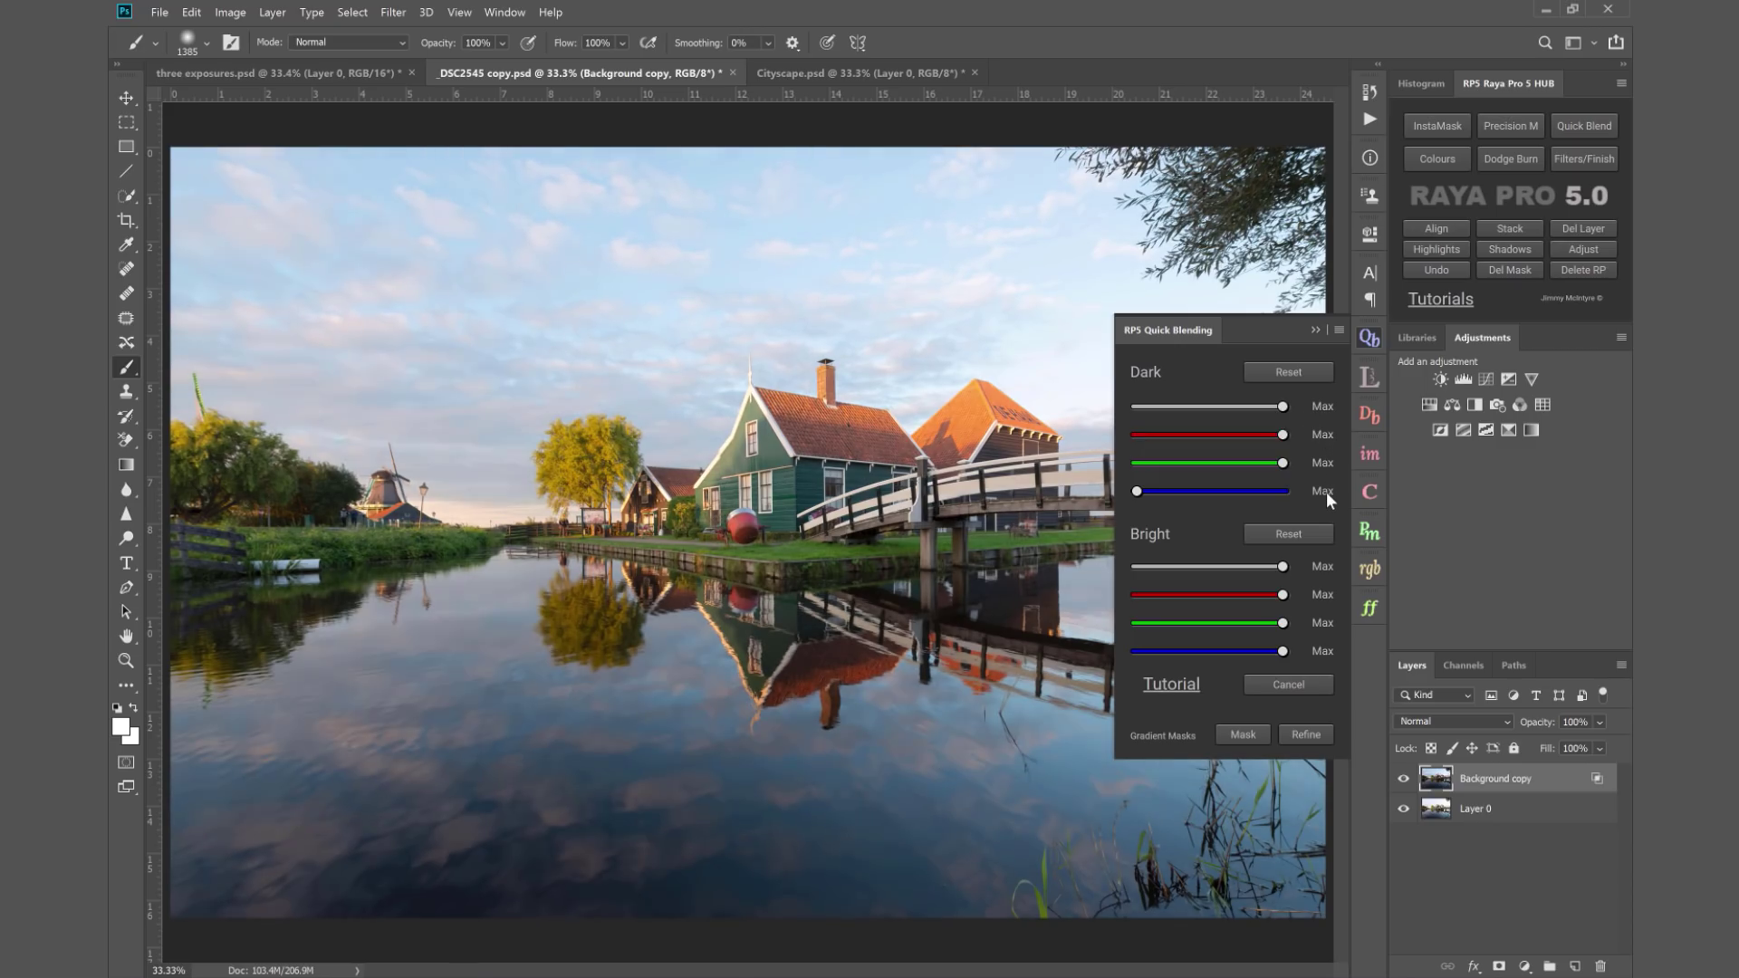
{"action": "left_click", "coordinate": [1326, 492]}
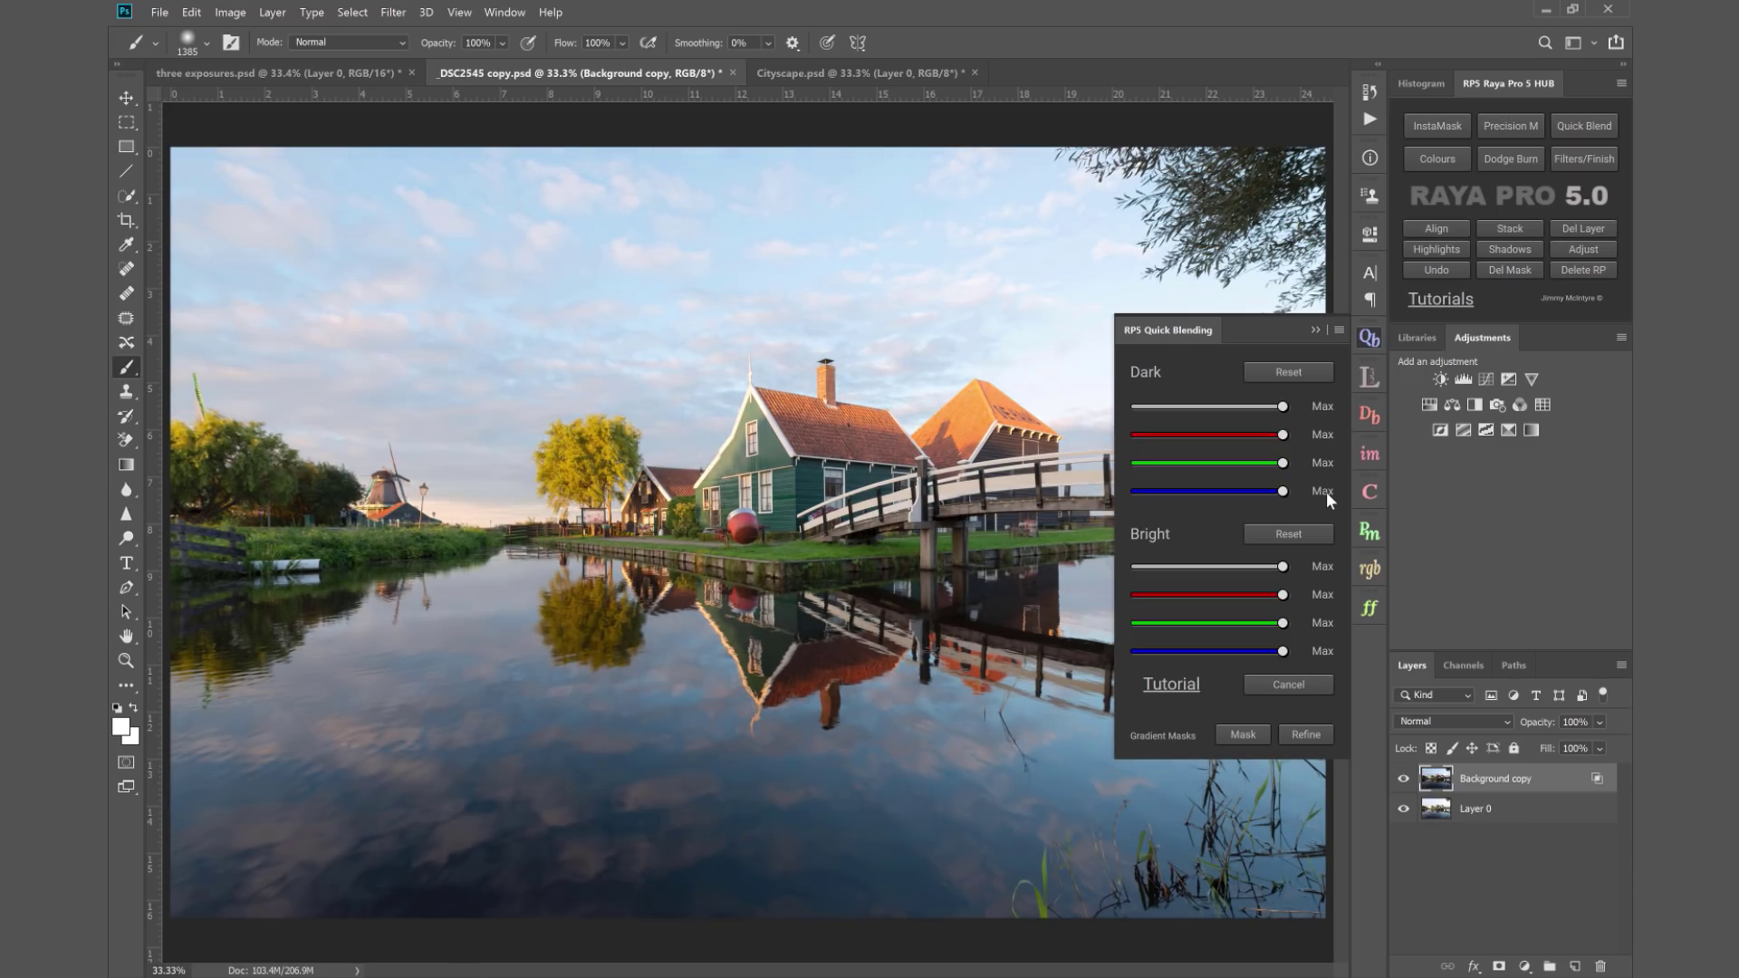
{"action": "left_click", "coordinate": [1405, 779]}
{"action": "left_click", "coordinate": [1405, 779]}
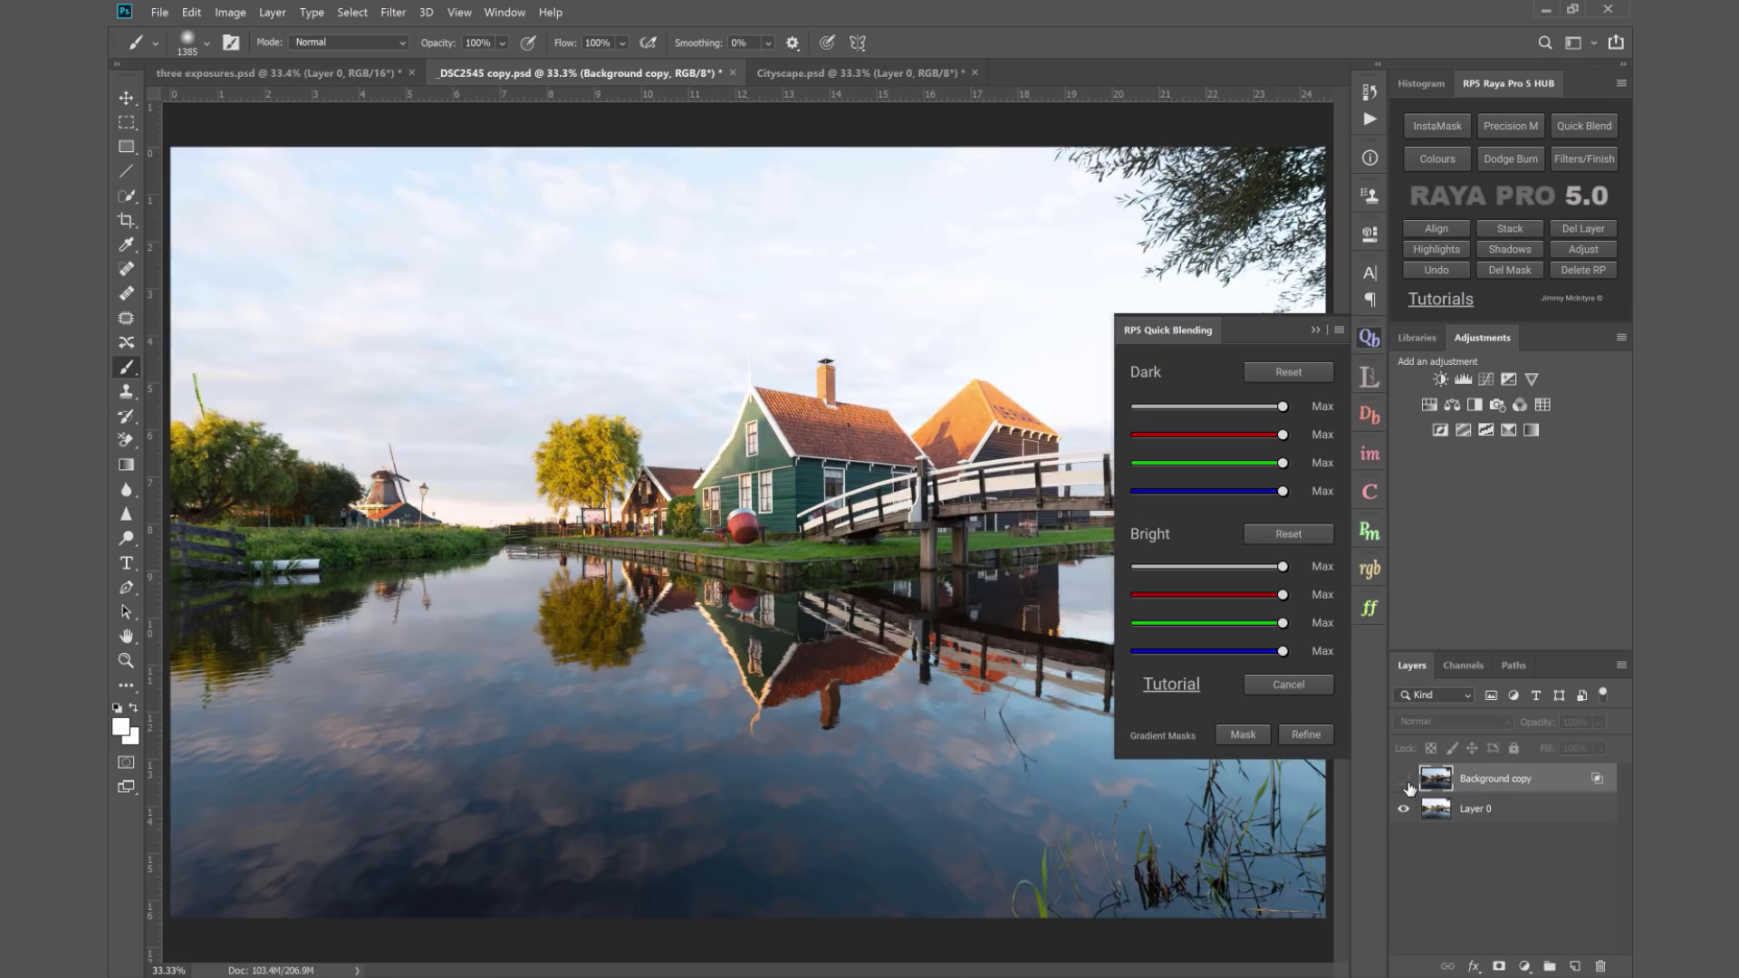
{"action": "left_click", "coordinate": [1405, 779]}
{"action": "left_click", "coordinate": [1405, 779]}
{"action": "left_click", "coordinate": [1405, 779]}
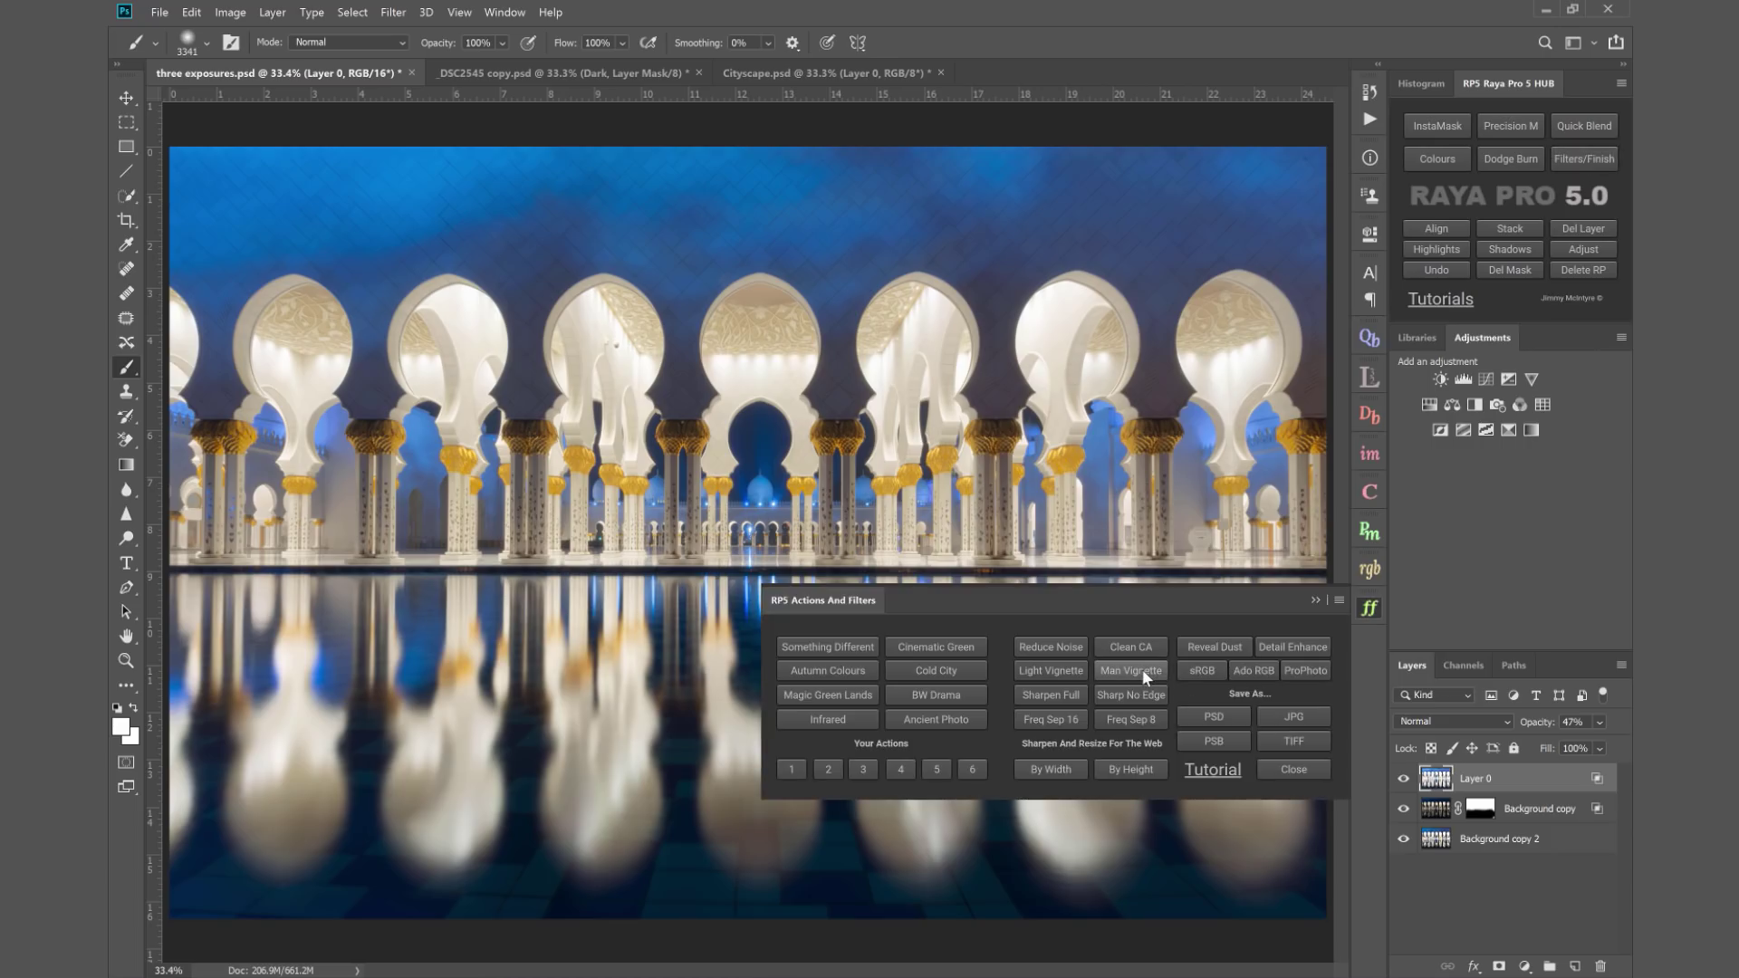
- Add a Manual Vignette group with Bright and Dark layers and target the Dark layer's mask
{"action": "left_click", "coordinate": [1141, 669]}
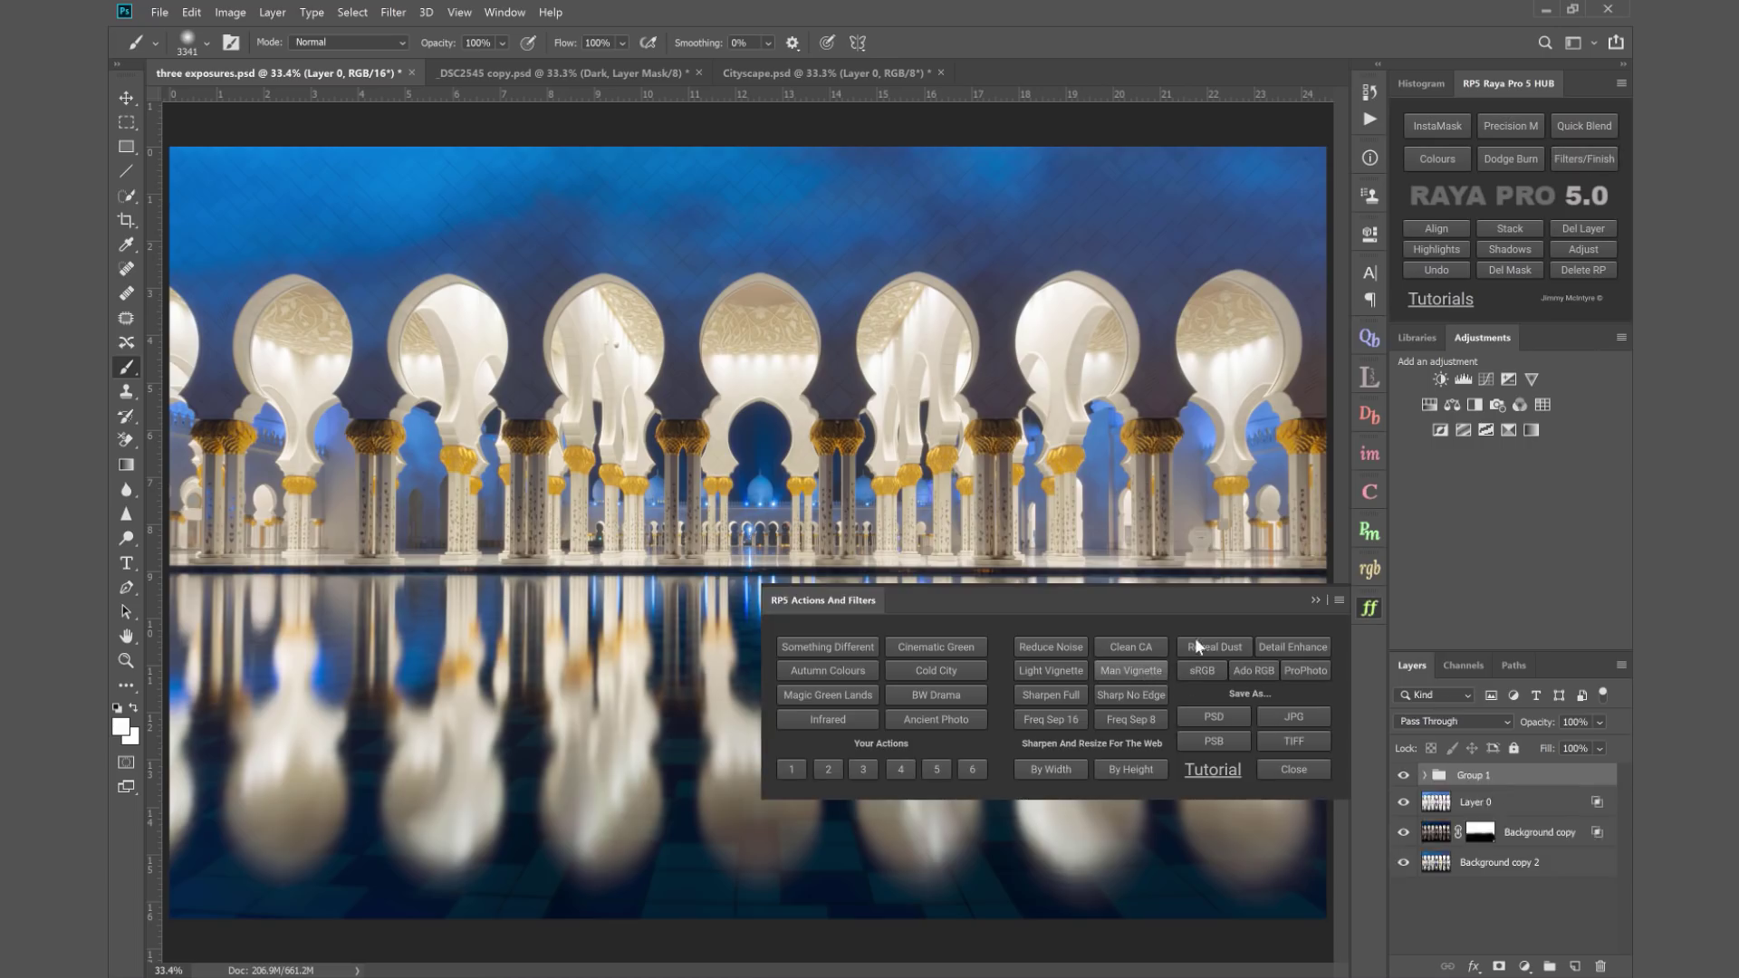
{"action": "left_click", "coordinate": [1313, 600]}
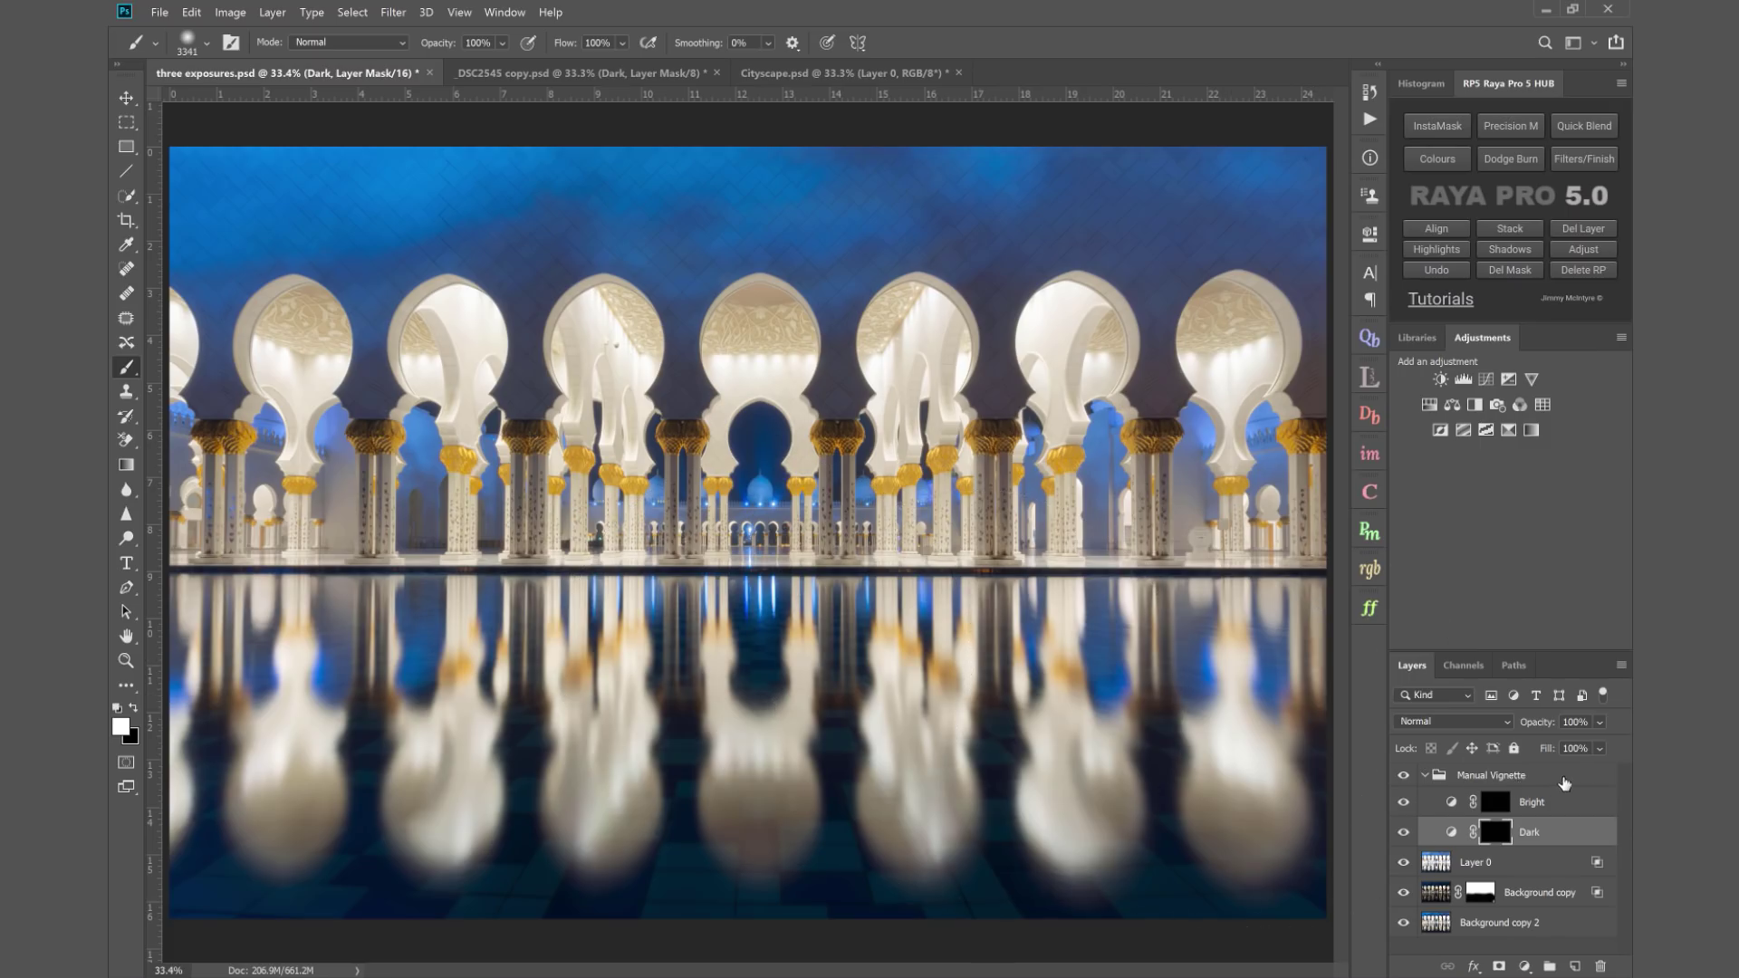
{"action": "left_click", "coordinate": [1565, 784]}
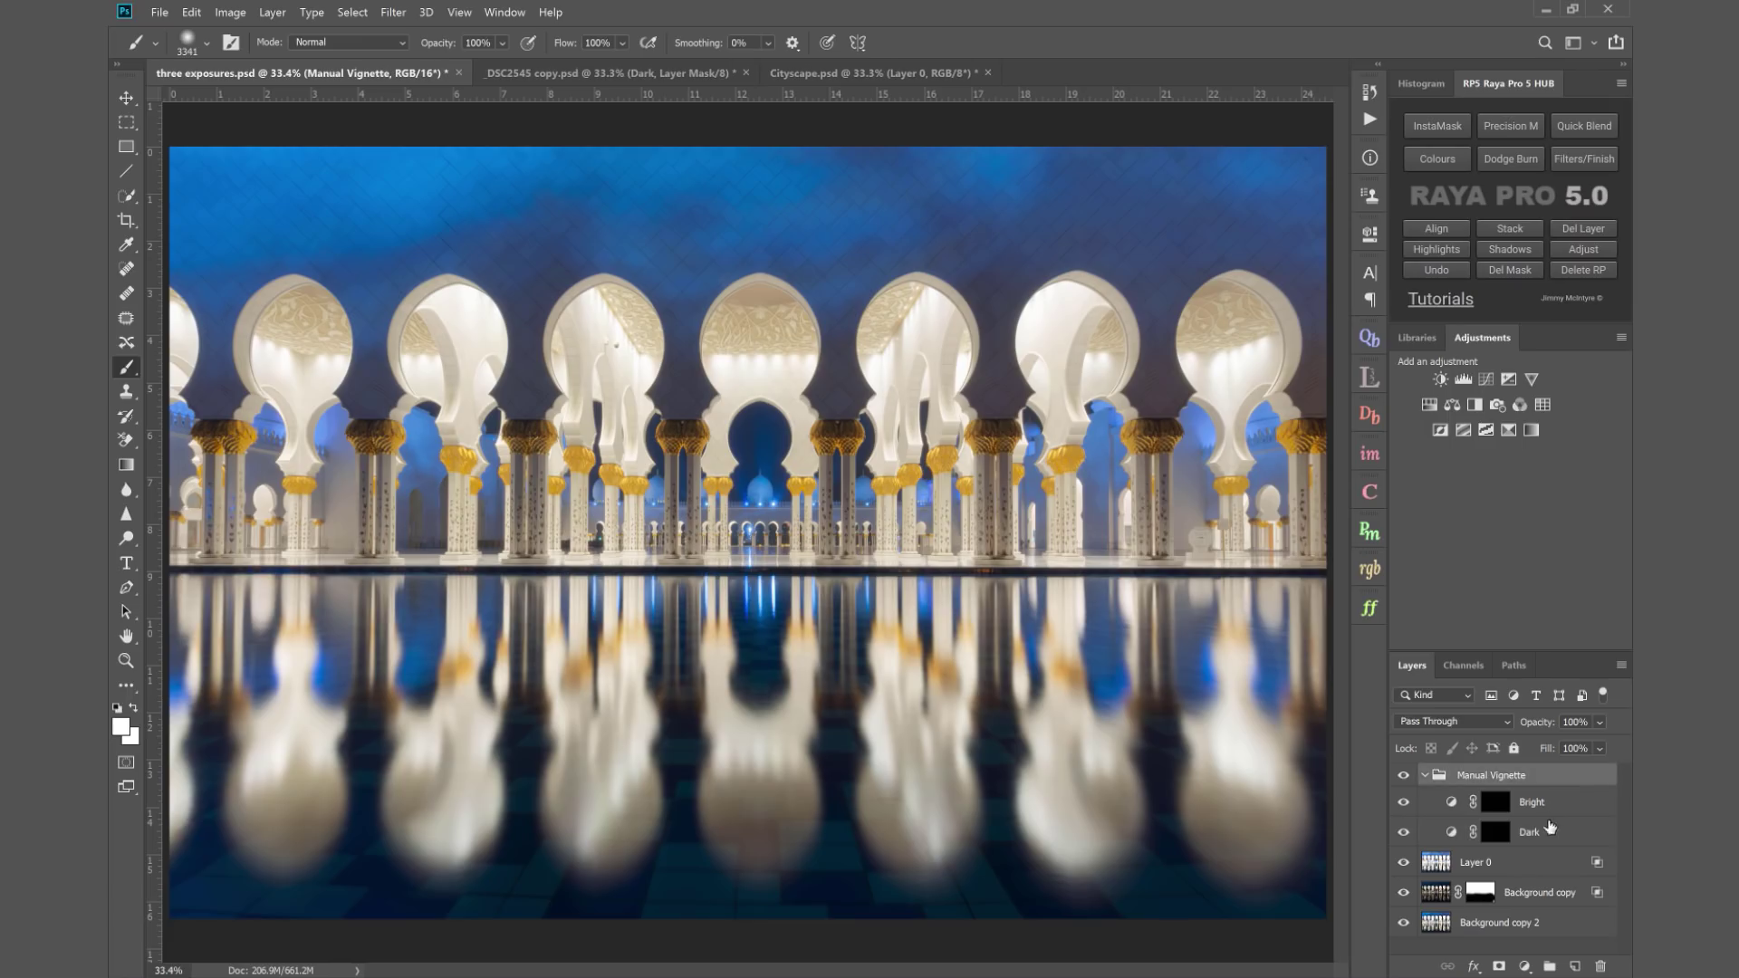
{"action": "left_click", "coordinate": [1537, 843]}
{"action": "left_click", "coordinate": [1495, 803]}
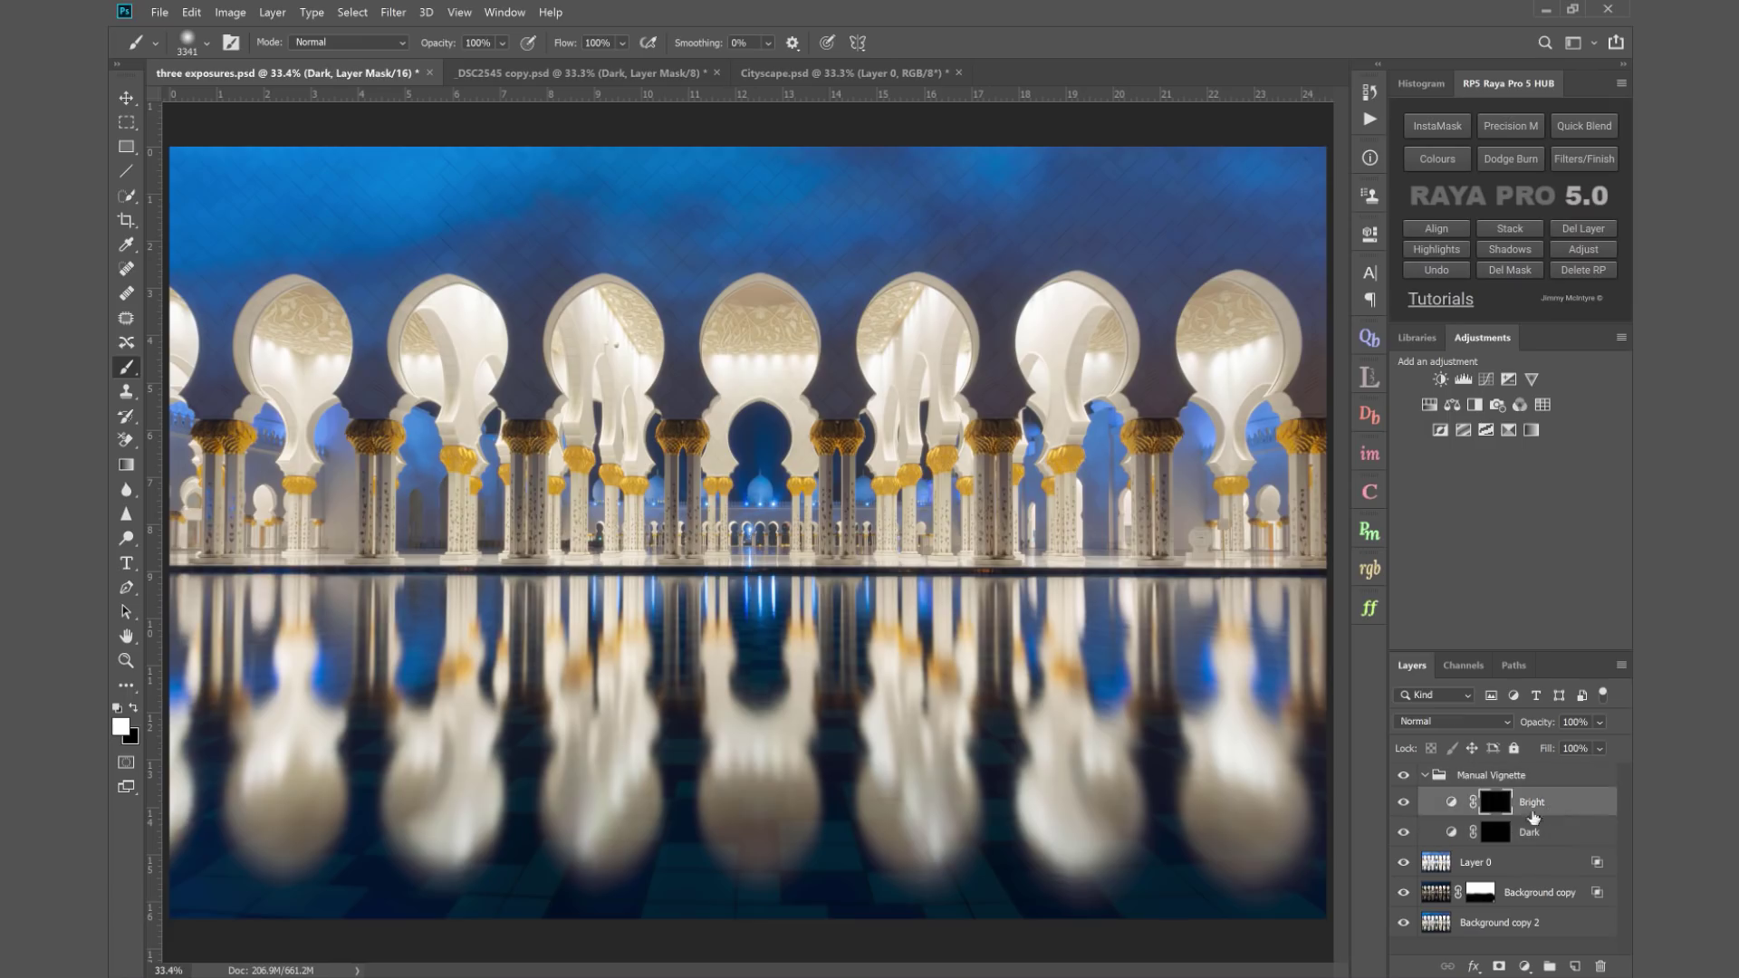
{"action": "left_click", "coordinate": [1497, 833]}
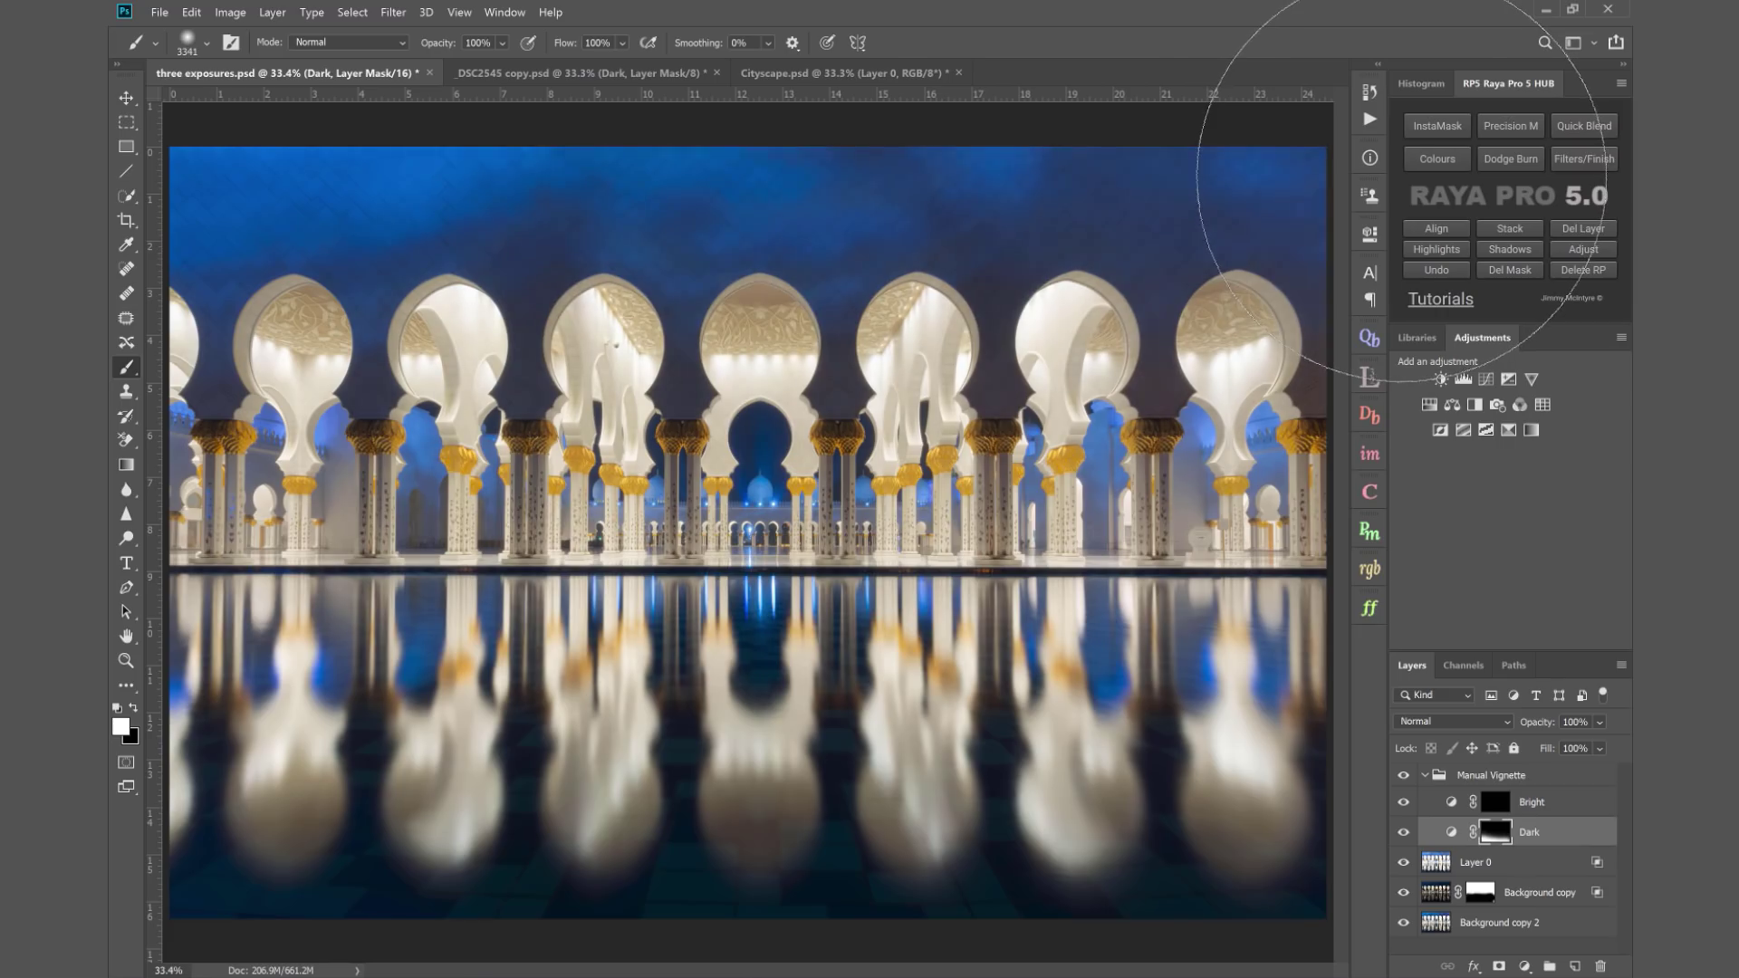
- Paint black on the Dark mask, then white across the middle of the Bright mask at size 4182, 100% opacity
{"action": "left_click", "coordinate": [134, 709]}
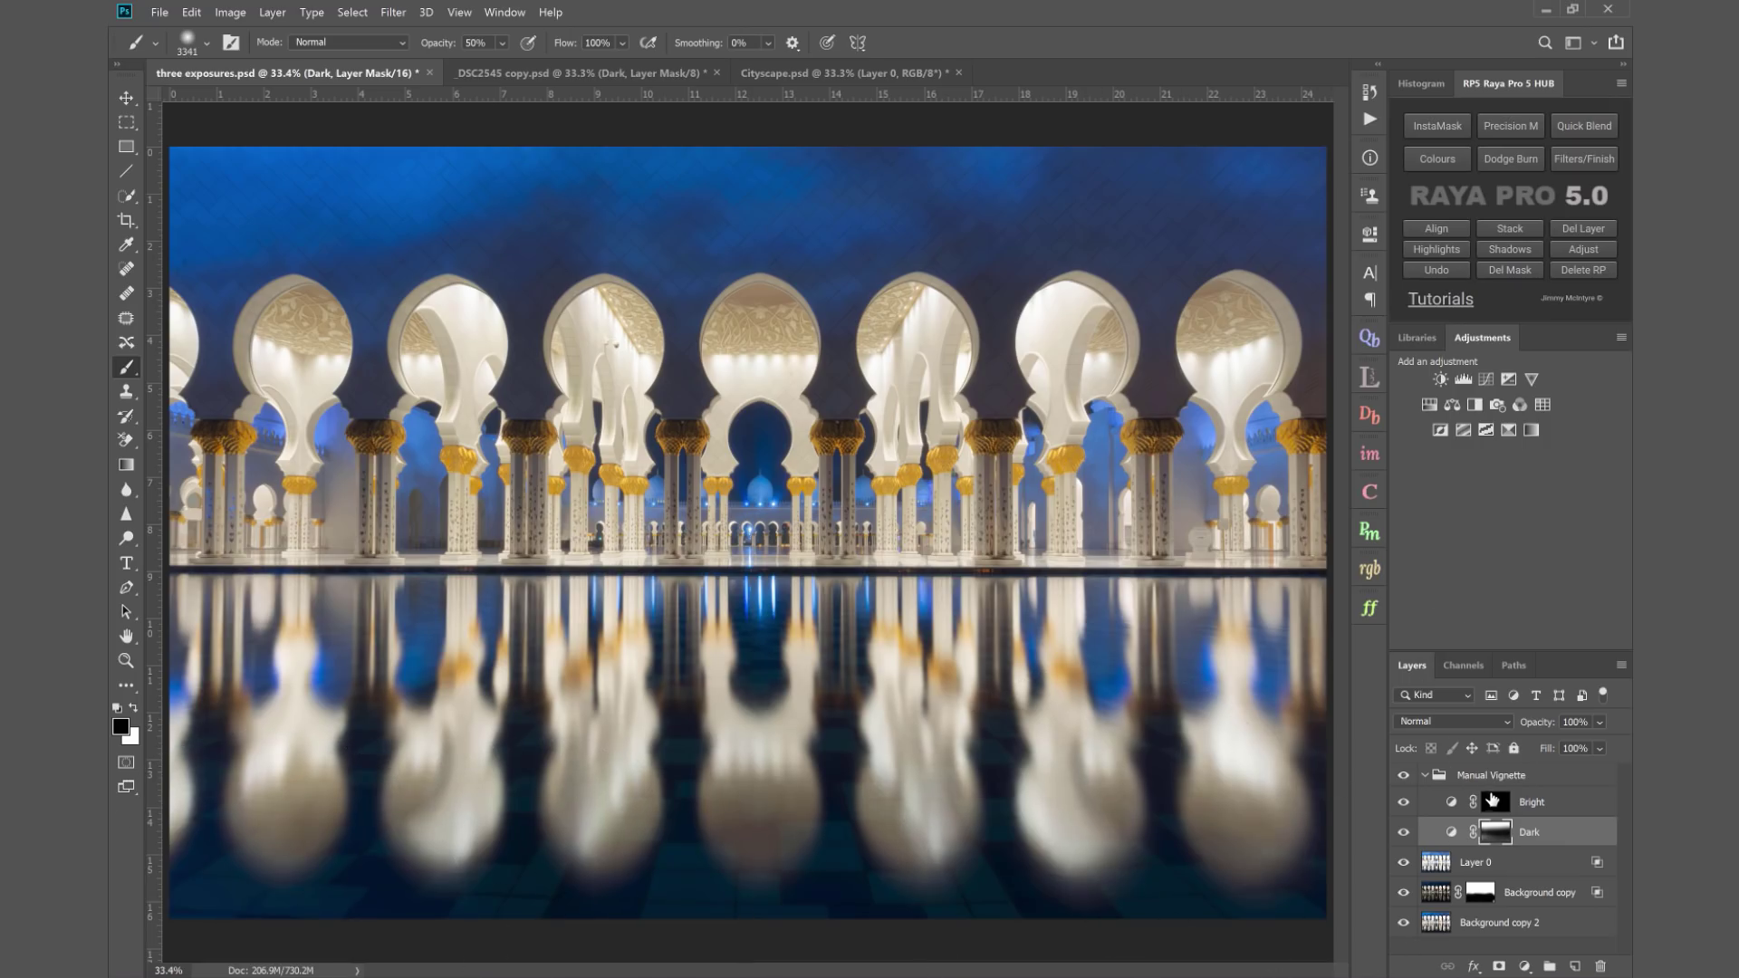
{"action": "left_click", "coordinate": [1496, 803]}
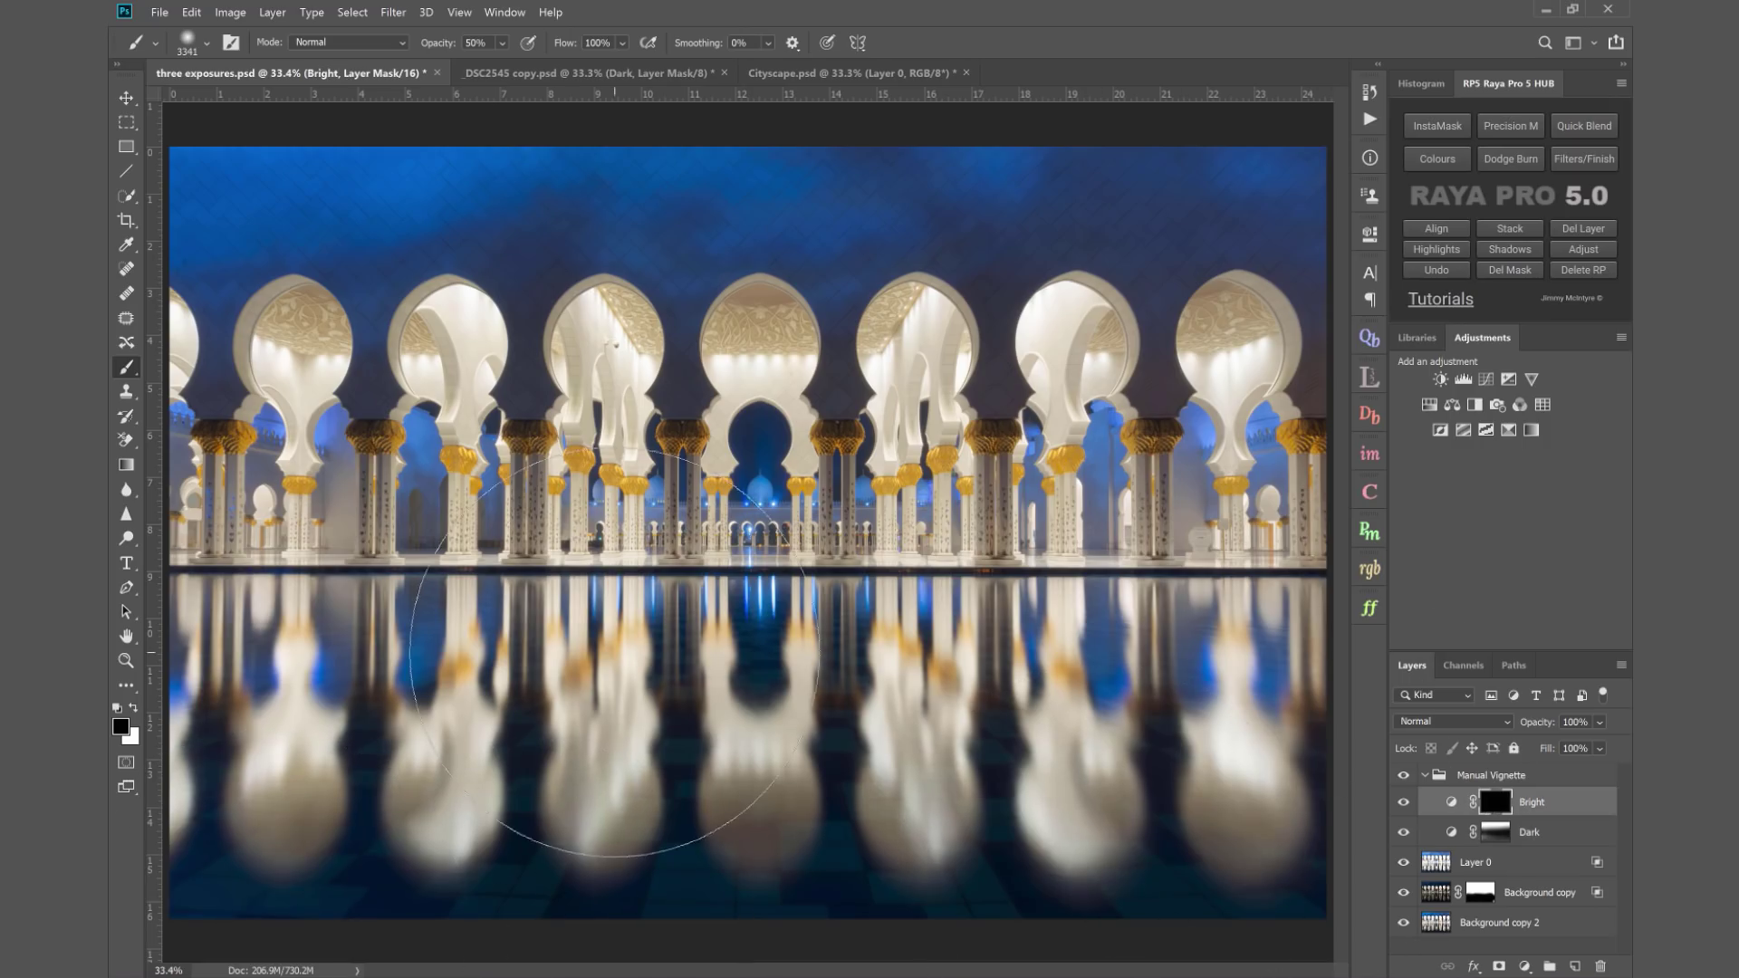
{"action": "key", "text": "x"}
{"action": "key", "text": "0"}
{"action": "left_click_drag", "start_coordinate": [350, 562], "coordinate": [403, 568]}
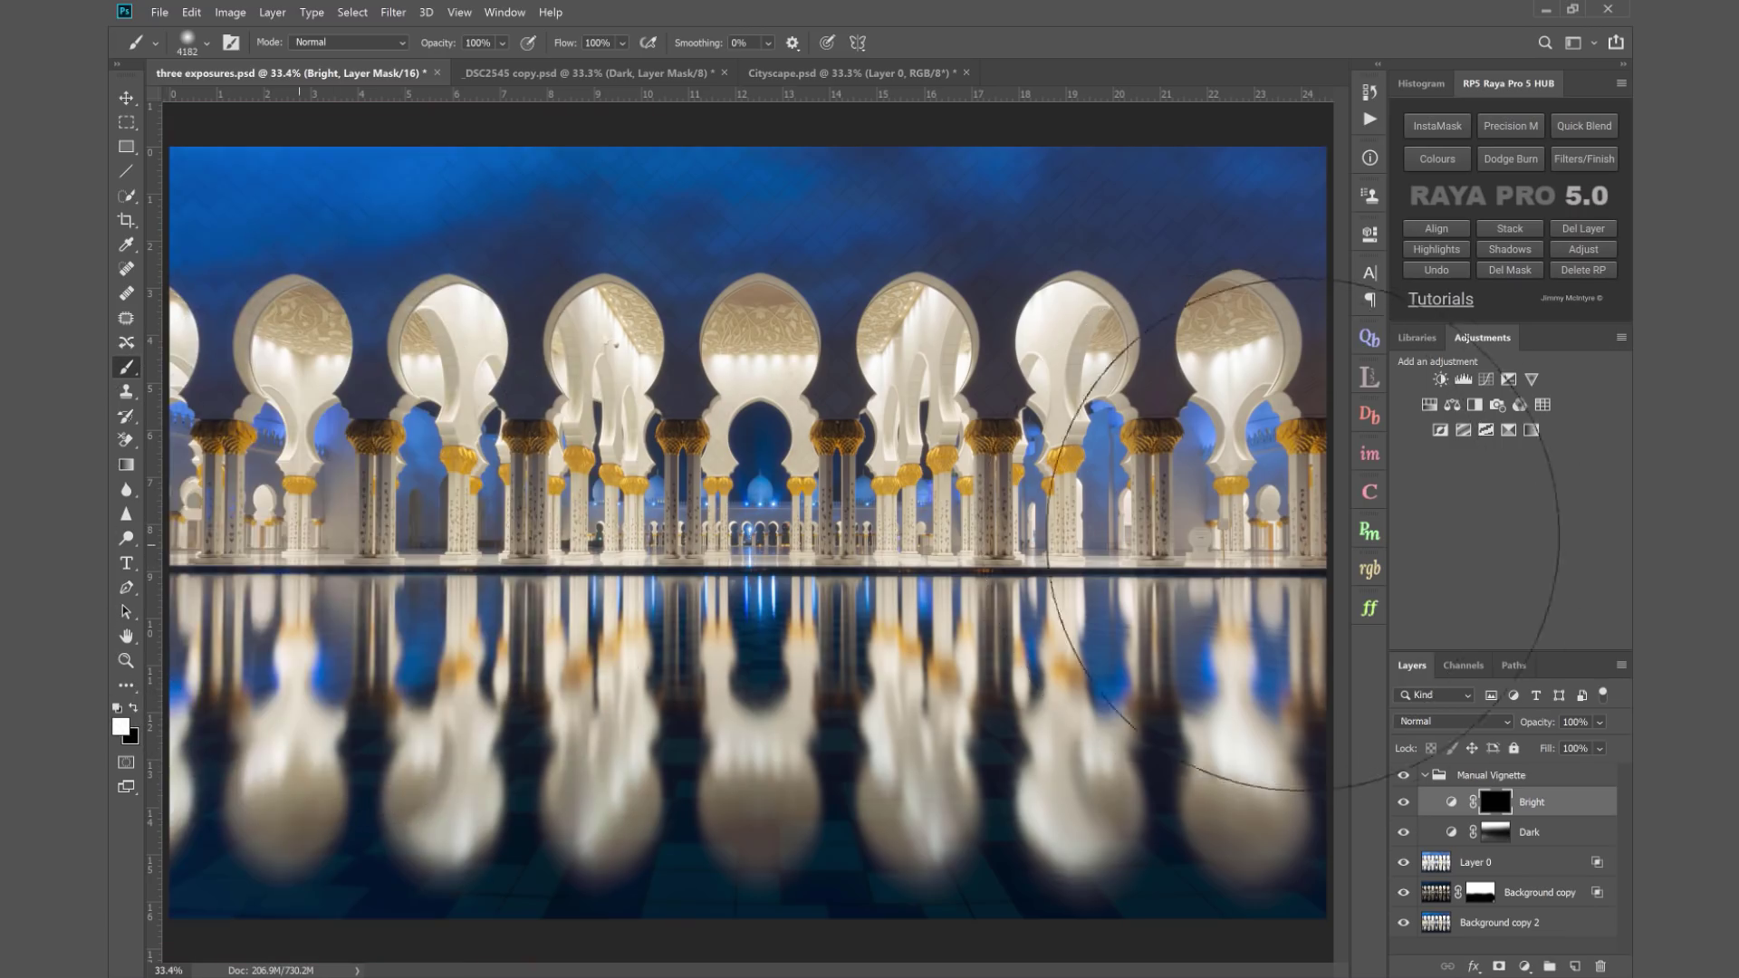
{"action": "left_click_drag", "start_coordinate": [734, 543], "coordinate": [1304, 544]}
- Compare the image with and without the Manual Vignette group, then delete the group
{"action": "left_click", "coordinate": [1425, 776]}
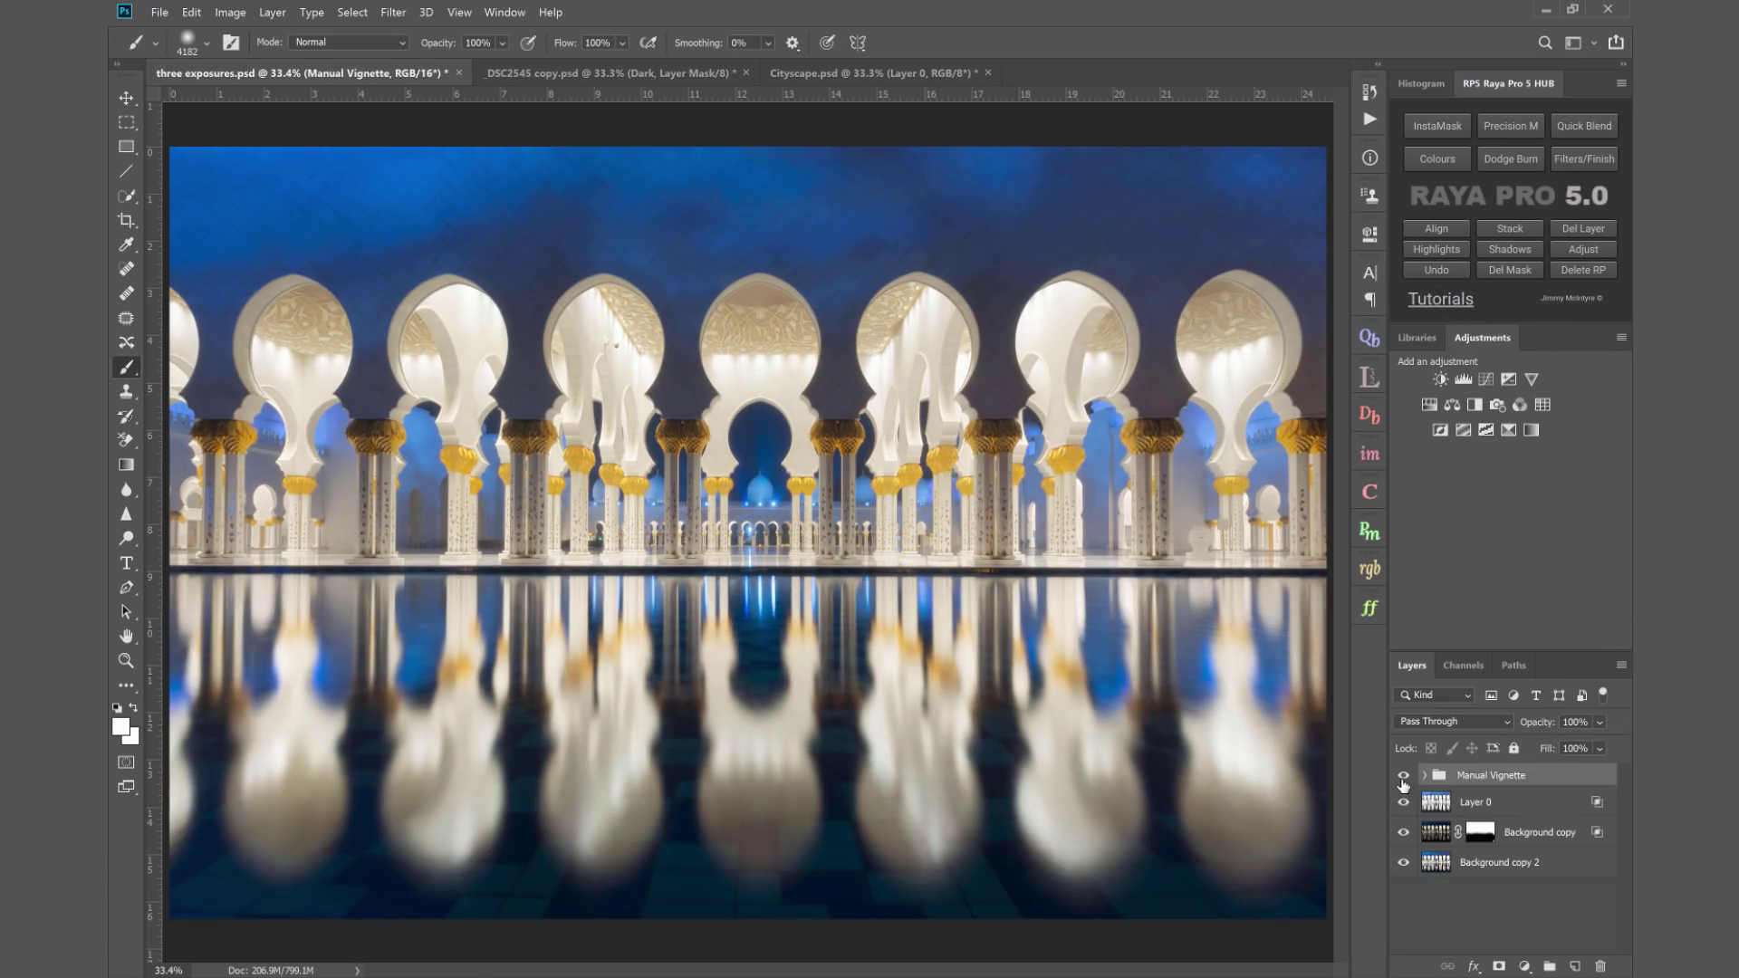
{"action": "left_click", "coordinate": [1404, 777]}
{"action": "left_click", "coordinate": [1405, 778]}
{"action": "left_click", "coordinate": [1405, 777]}
{"action": "left_click", "coordinate": [1405, 778]}
{"action": "left_click", "coordinate": [1405, 778]}
{"action": "left_click", "coordinate": [1405, 777]}
{"action": "left_click", "coordinate": [1404, 776]}
{"action": "left_click", "coordinate": [1404, 776]}
{"action": "left_click", "coordinate": [1598, 230]}
- Reset the bright blend, delete Background copy's mask, and bring back the Quick Blending options
{"action": "left_click", "coordinate": [1587, 127]}
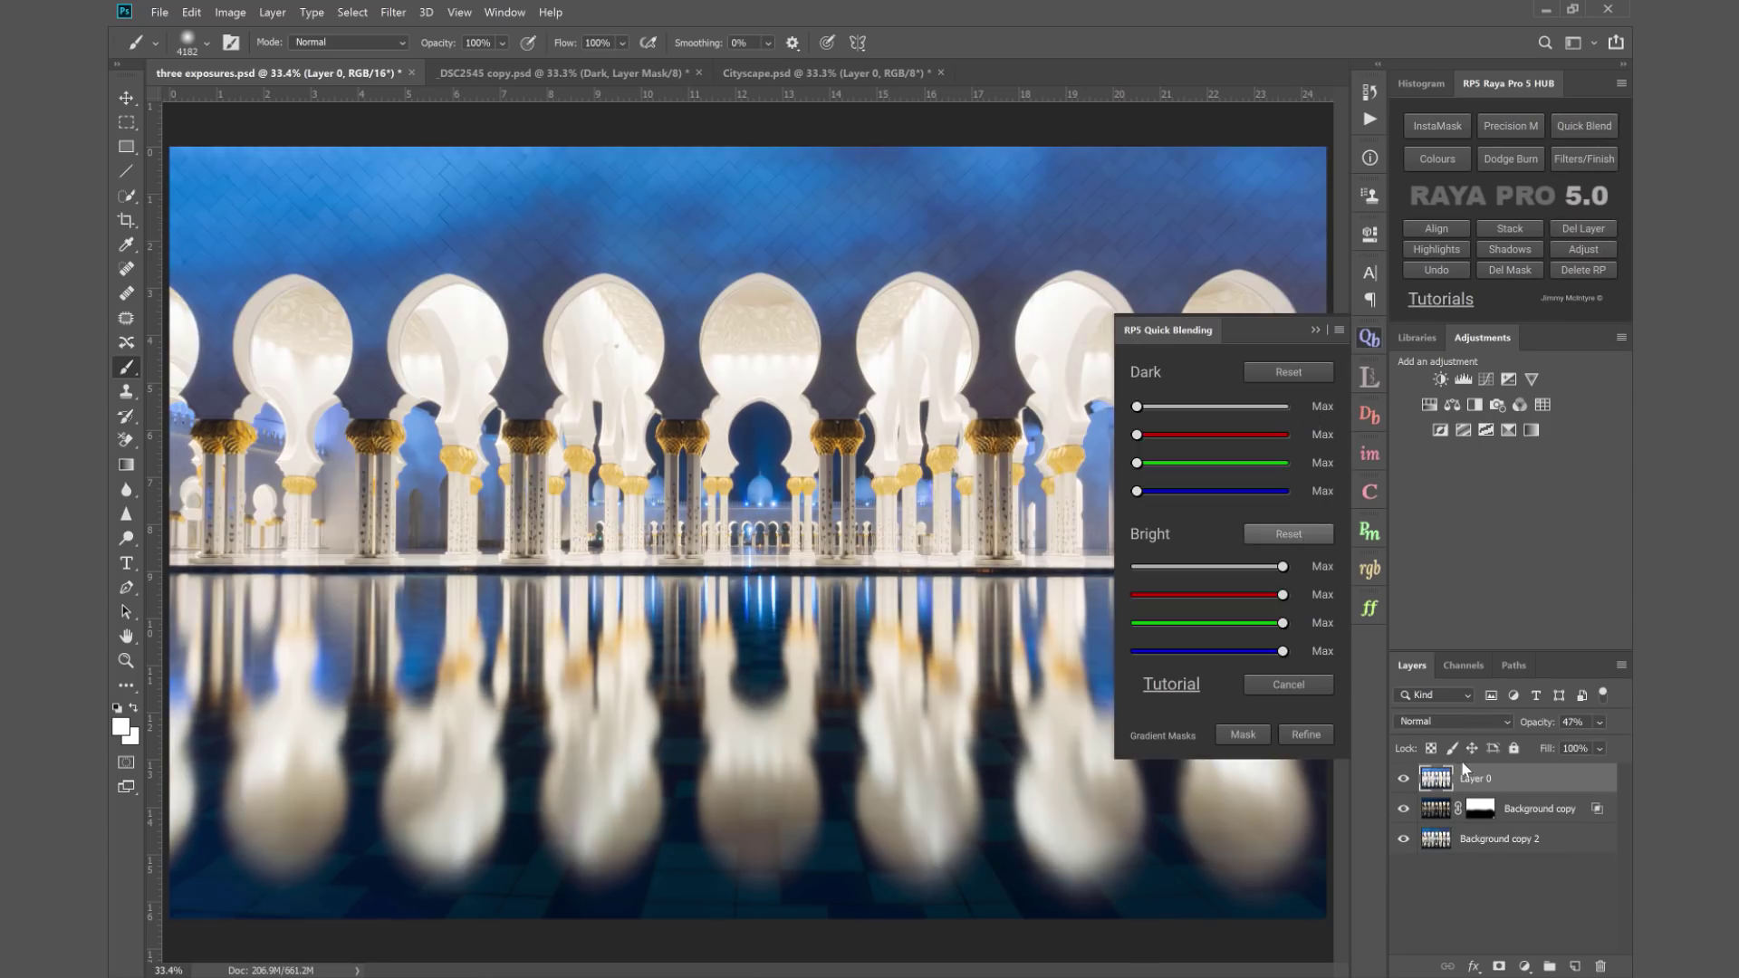
{"action": "left_click", "coordinate": [1540, 811]}
{"action": "left_click", "coordinate": [1288, 533]}
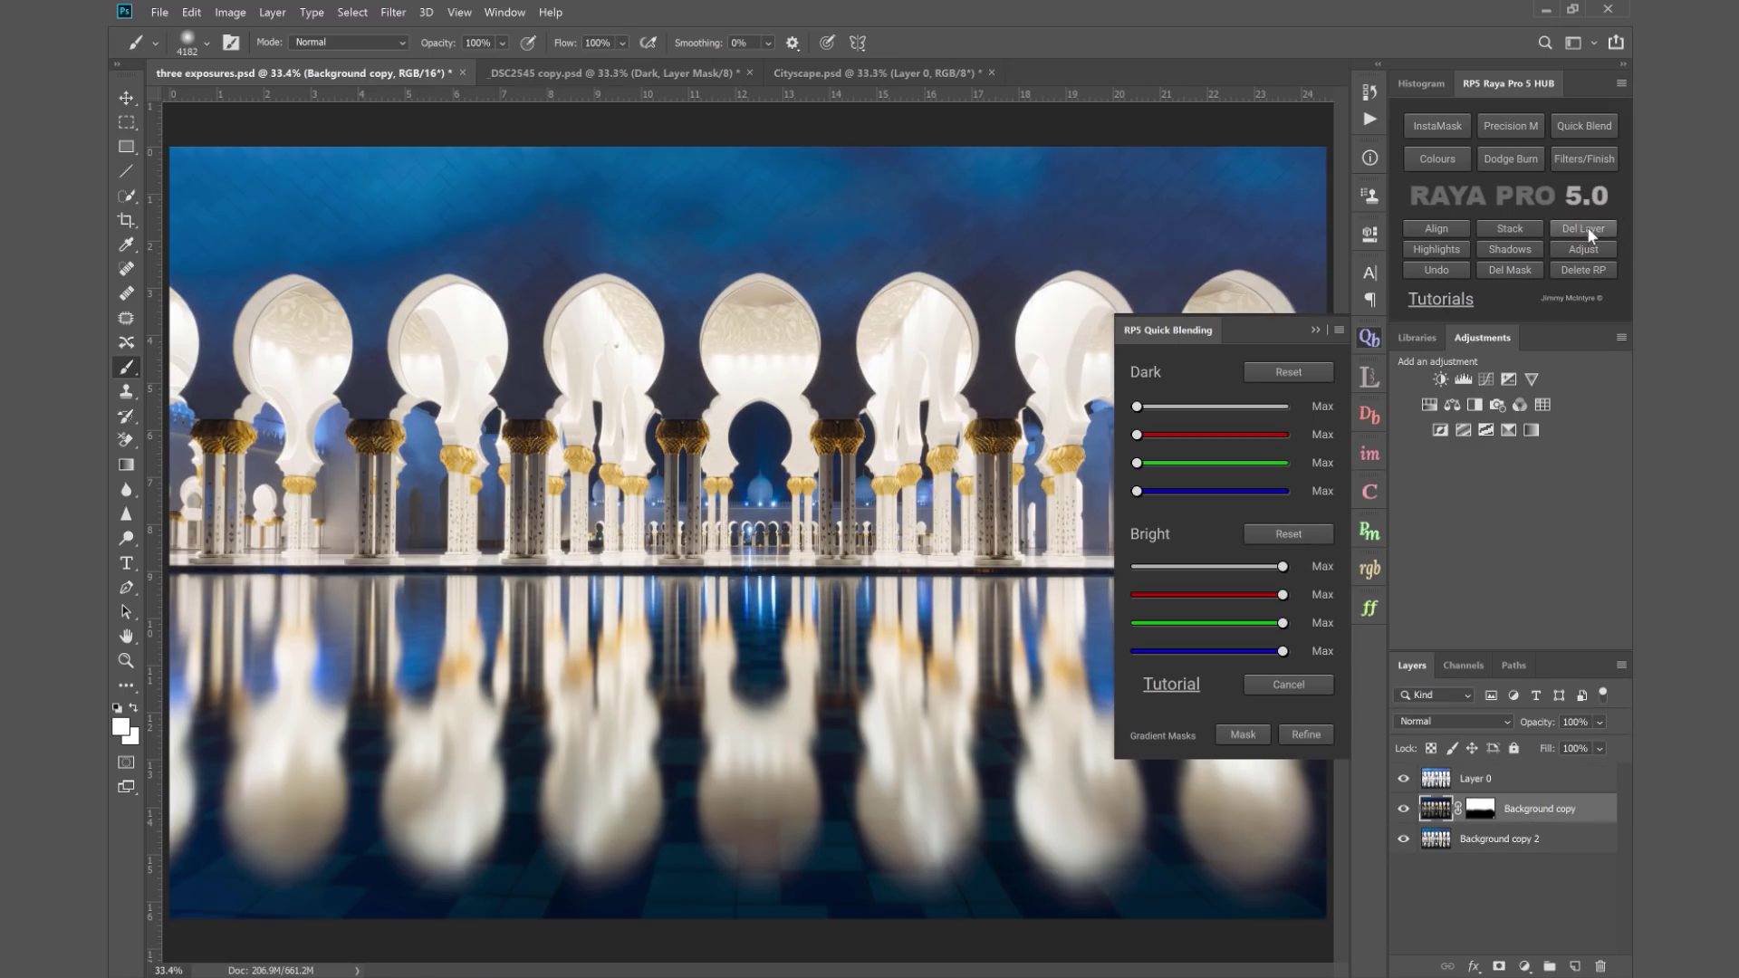
{"action": "left_click", "coordinate": [1522, 268]}
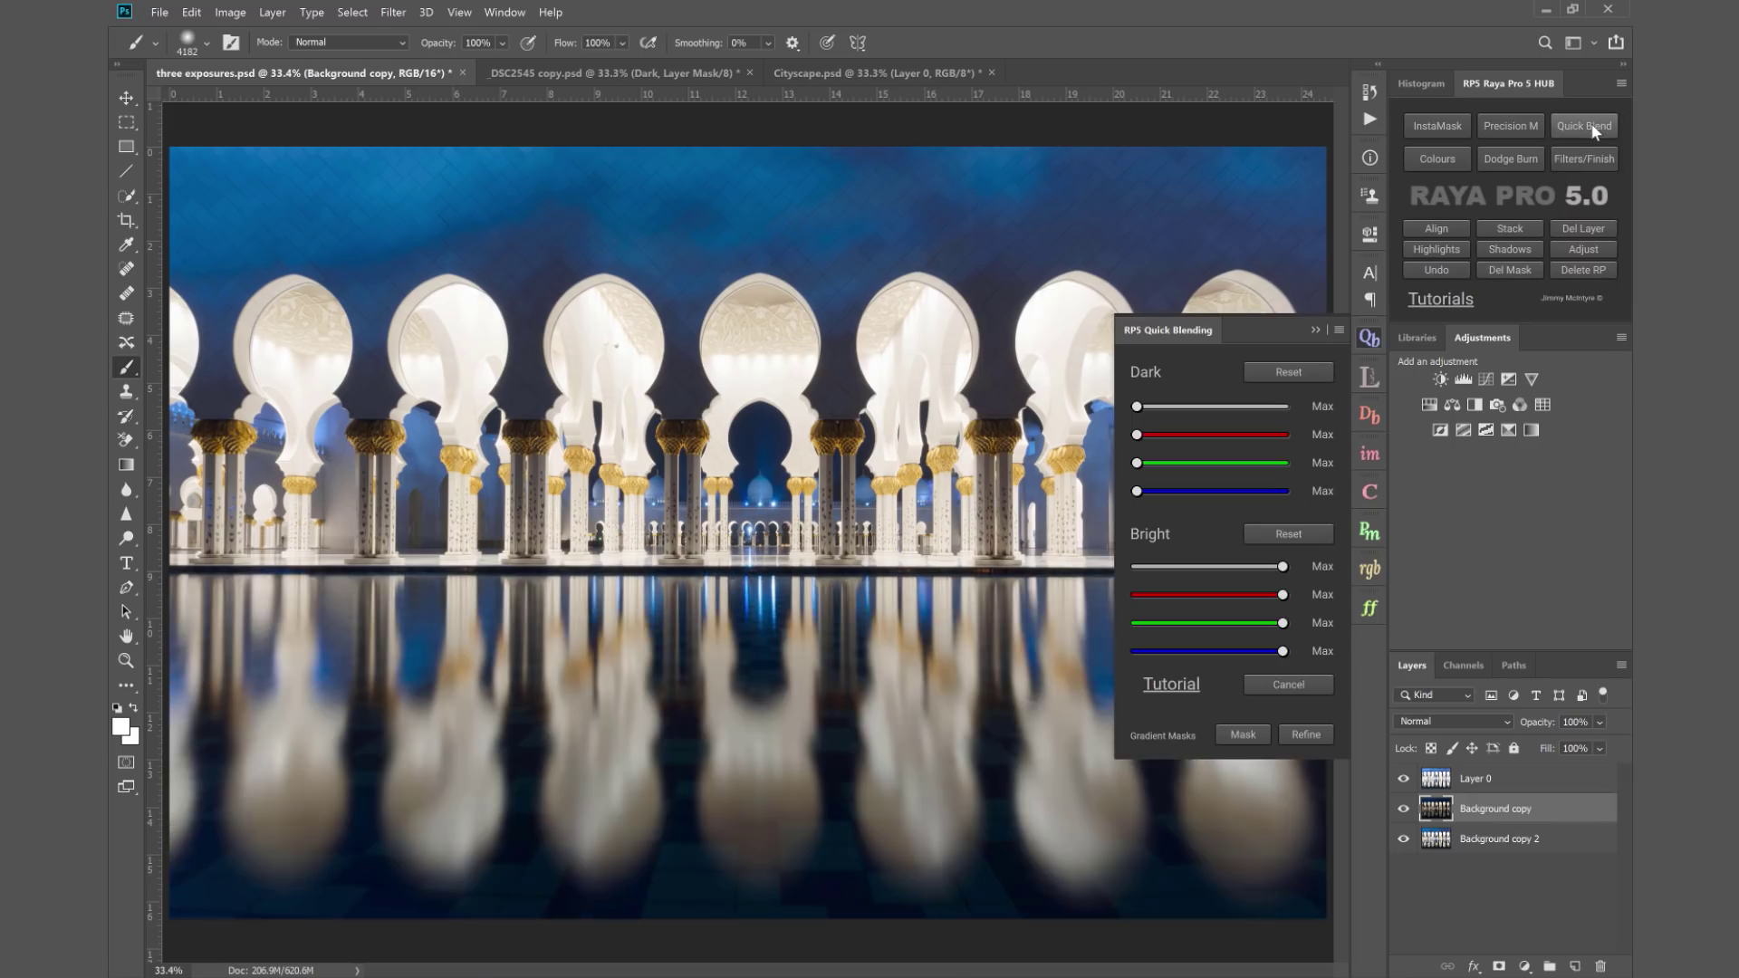
{"action": "left_click", "coordinate": [1593, 128]}
- Give the hidden Background copy a Highlights mask, darkened with Levels midtones 0.42
{"action": "left_click", "coordinate": [1404, 808]}
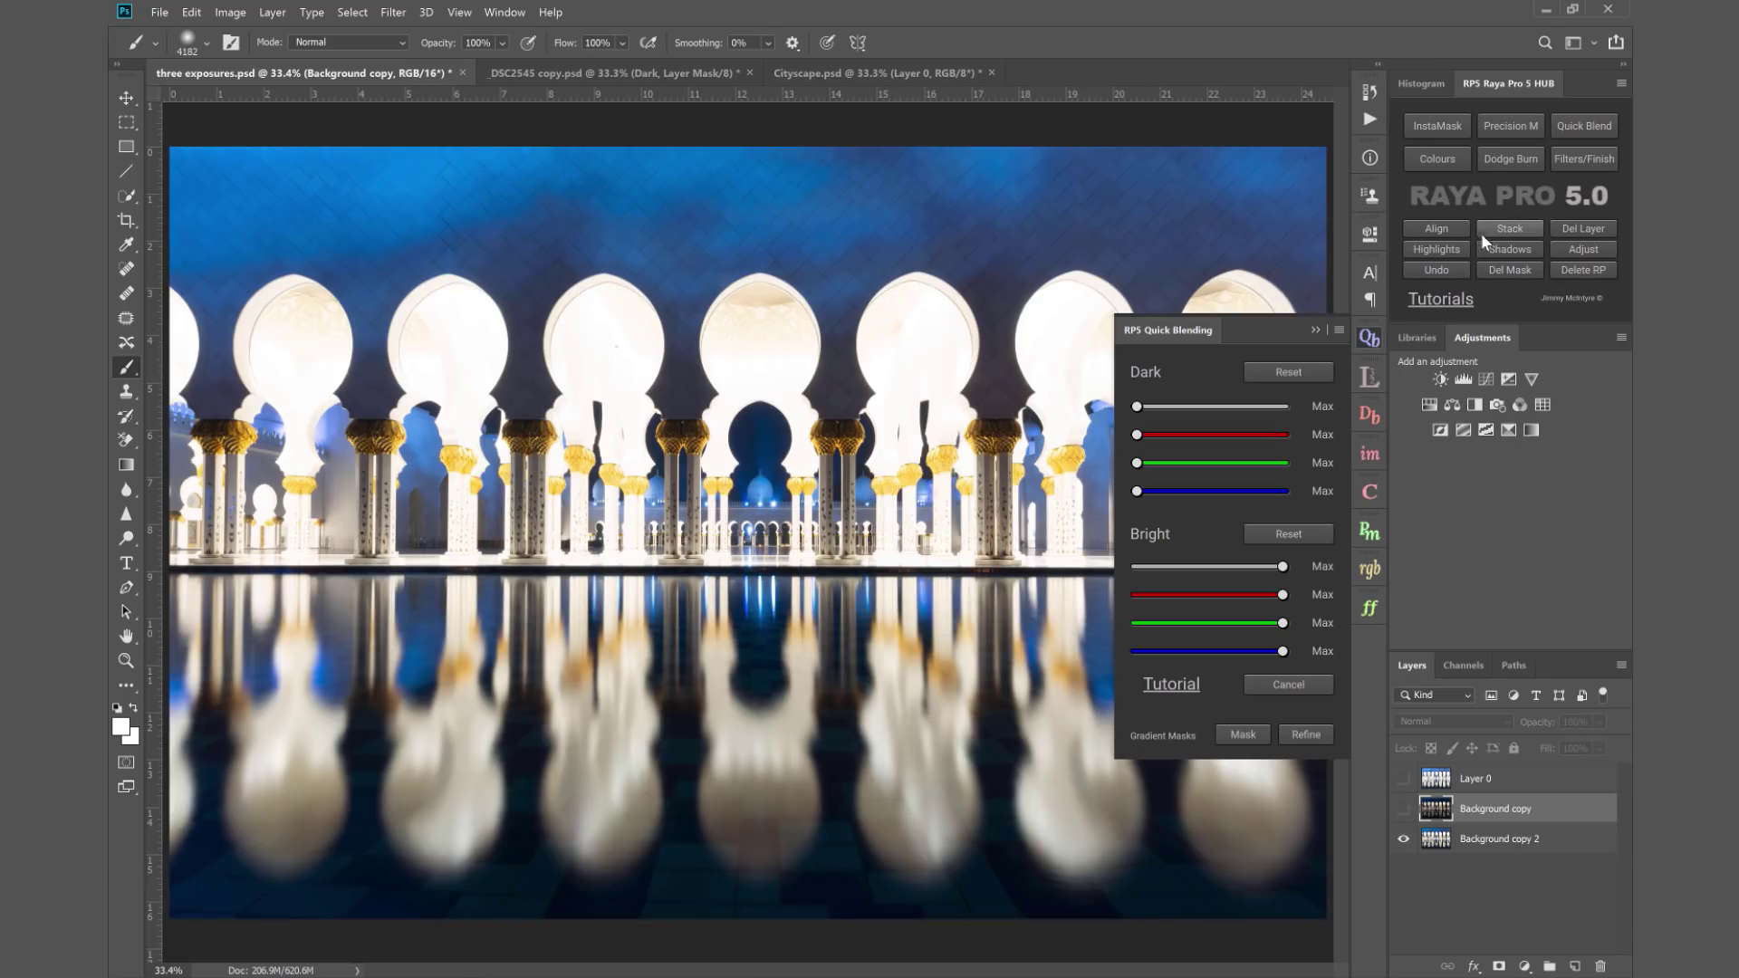
{"action": "left_click", "coordinate": [1443, 250]}
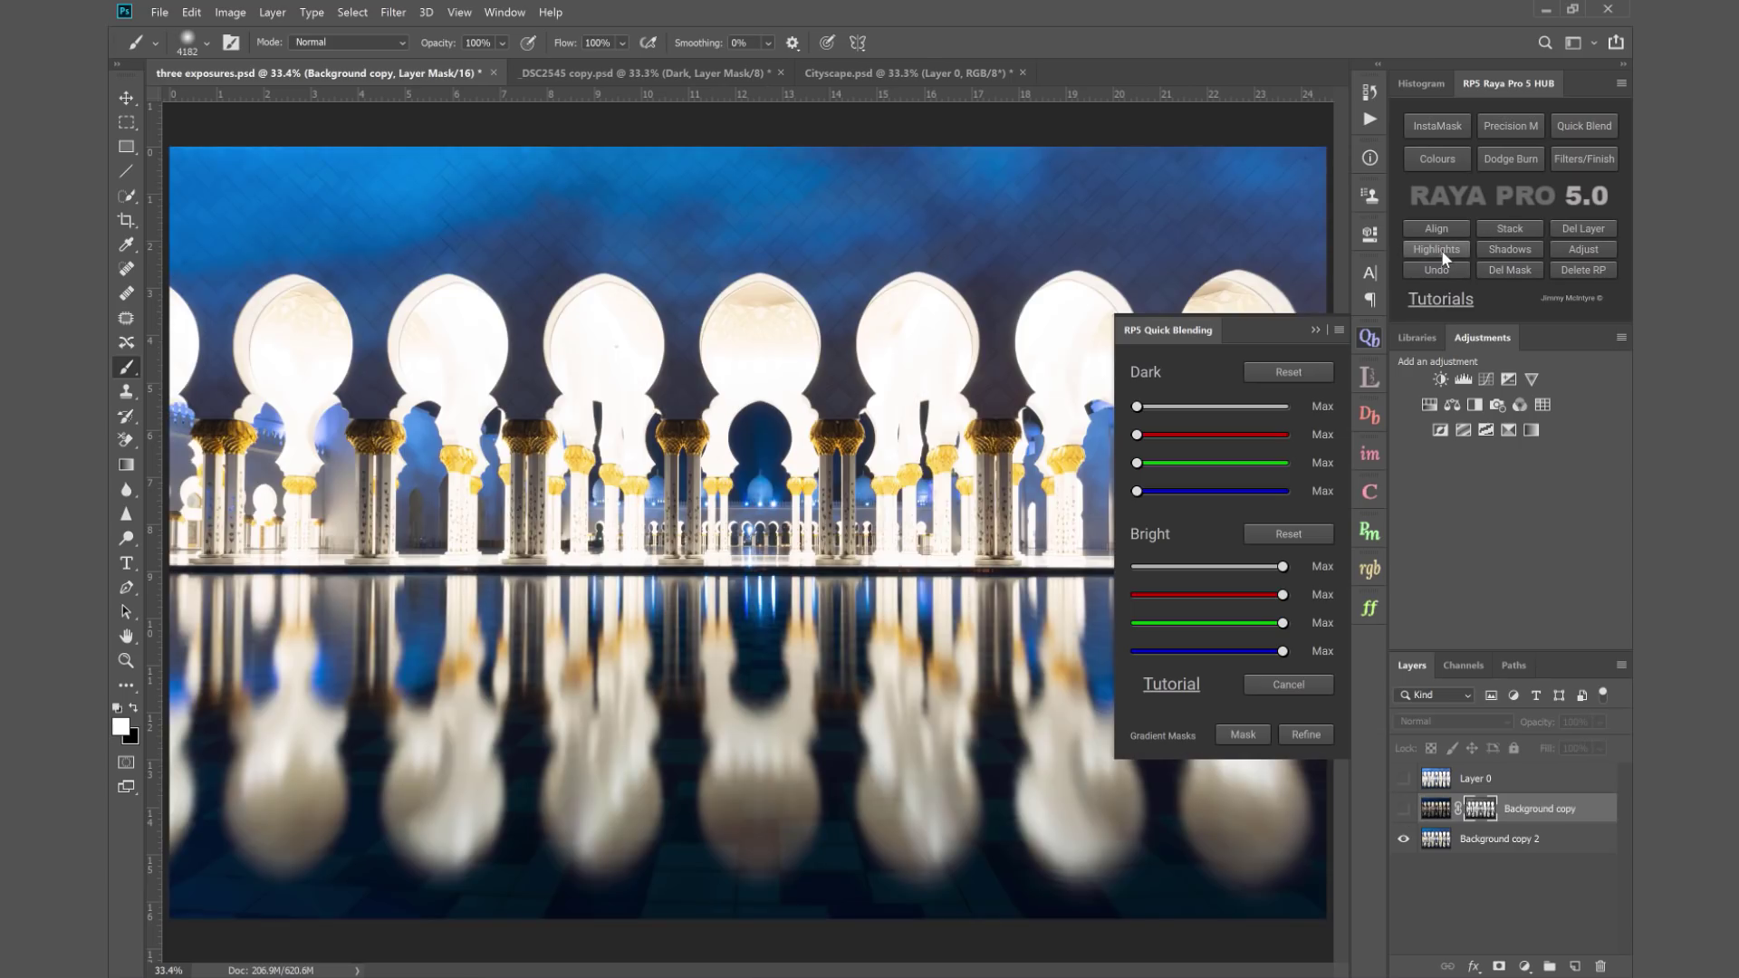
{"action": "left_click", "coordinate": [1472, 813], "text": "alt"}
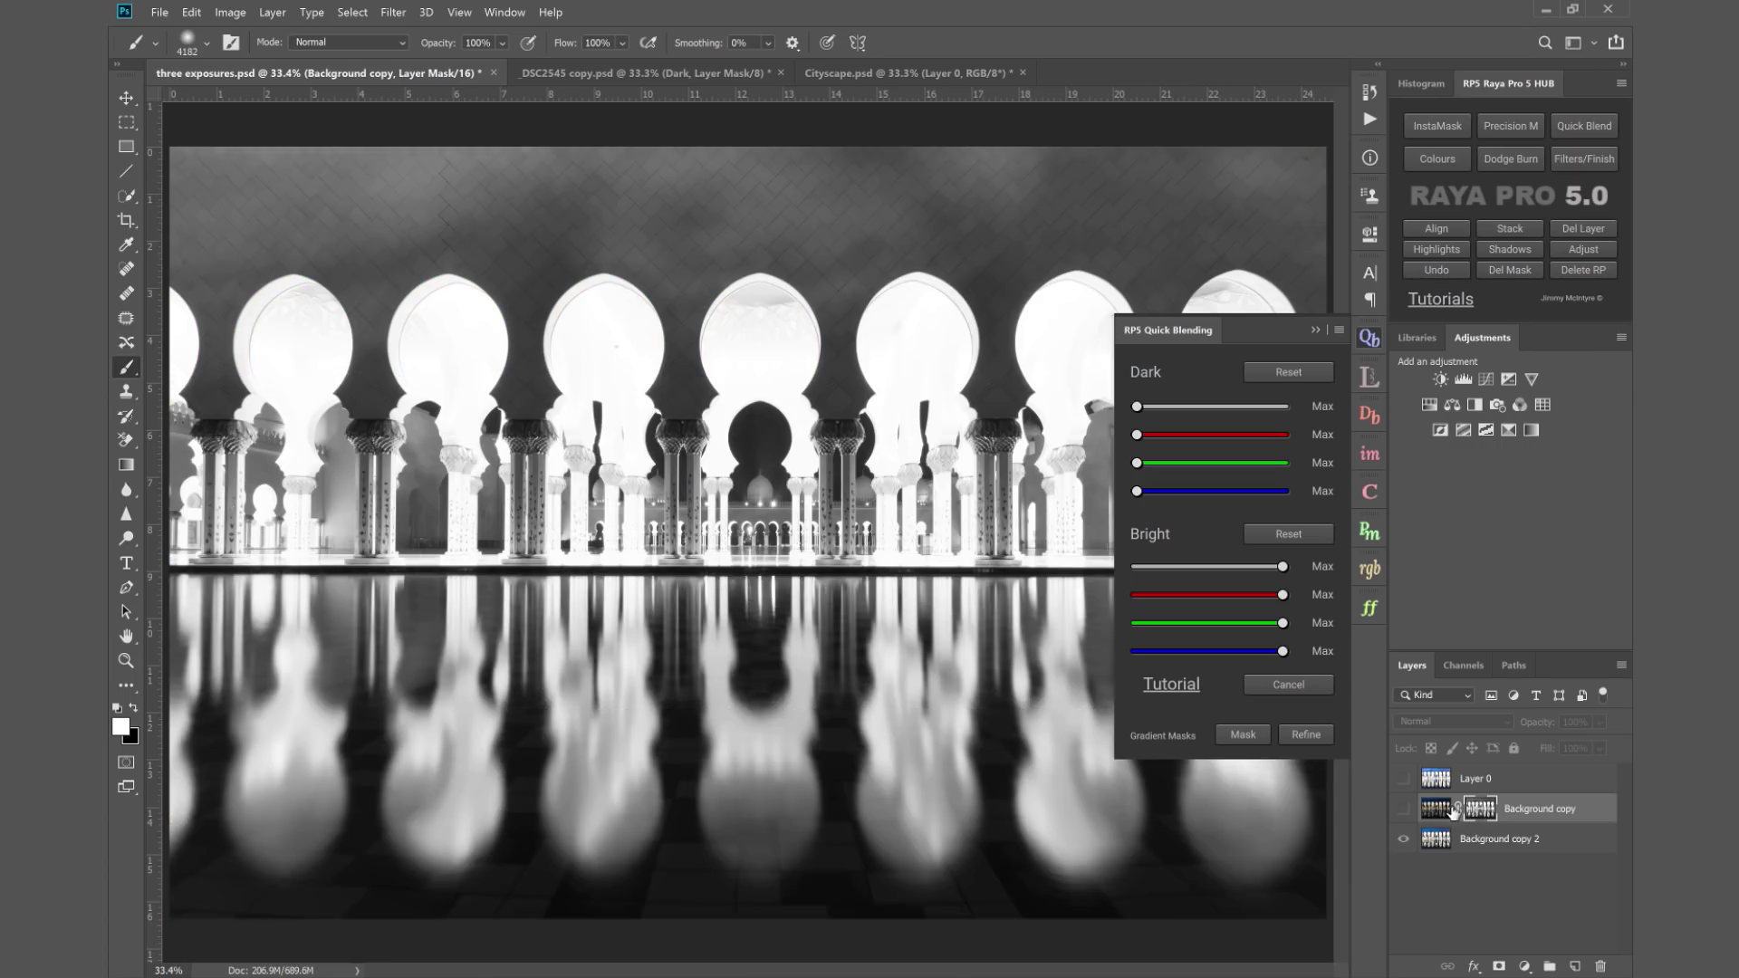
{"action": "left_click", "coordinate": [1584, 250]}
{"action": "left_click", "coordinate": [1248, 381]}
{"action": "left_click_drag", "start_coordinate": [1279, 382], "coordinate": [1306, 382]}
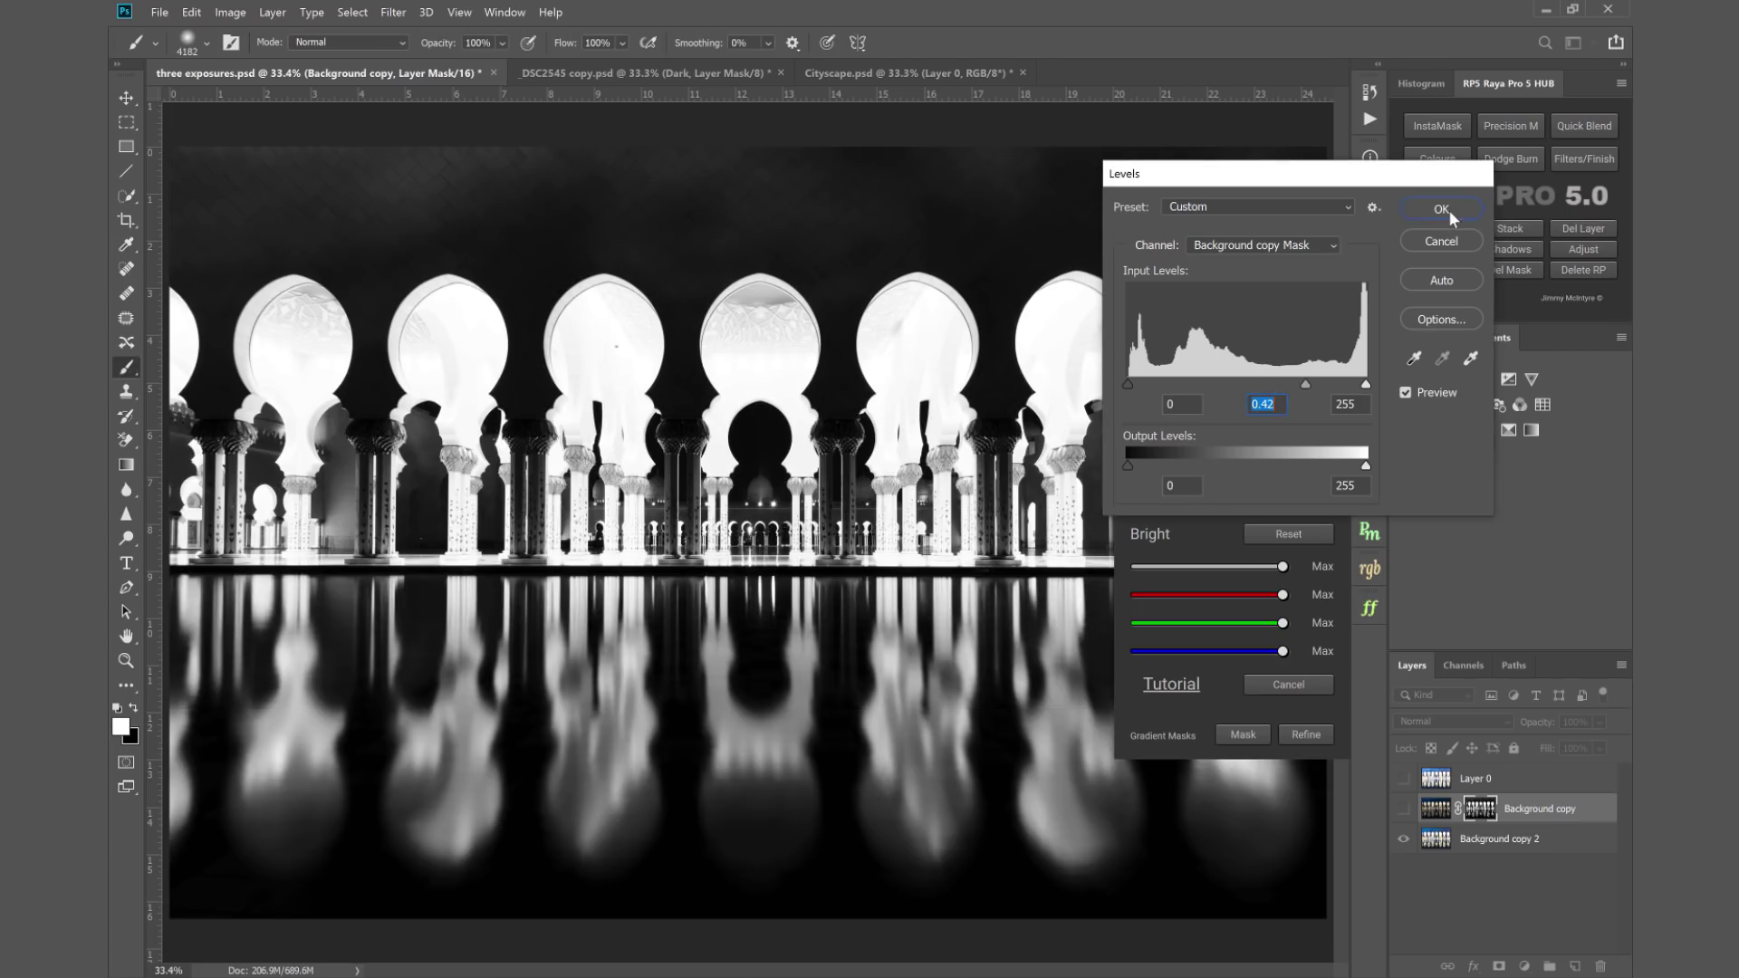
{"action": "left_click", "coordinate": [1441, 210]}
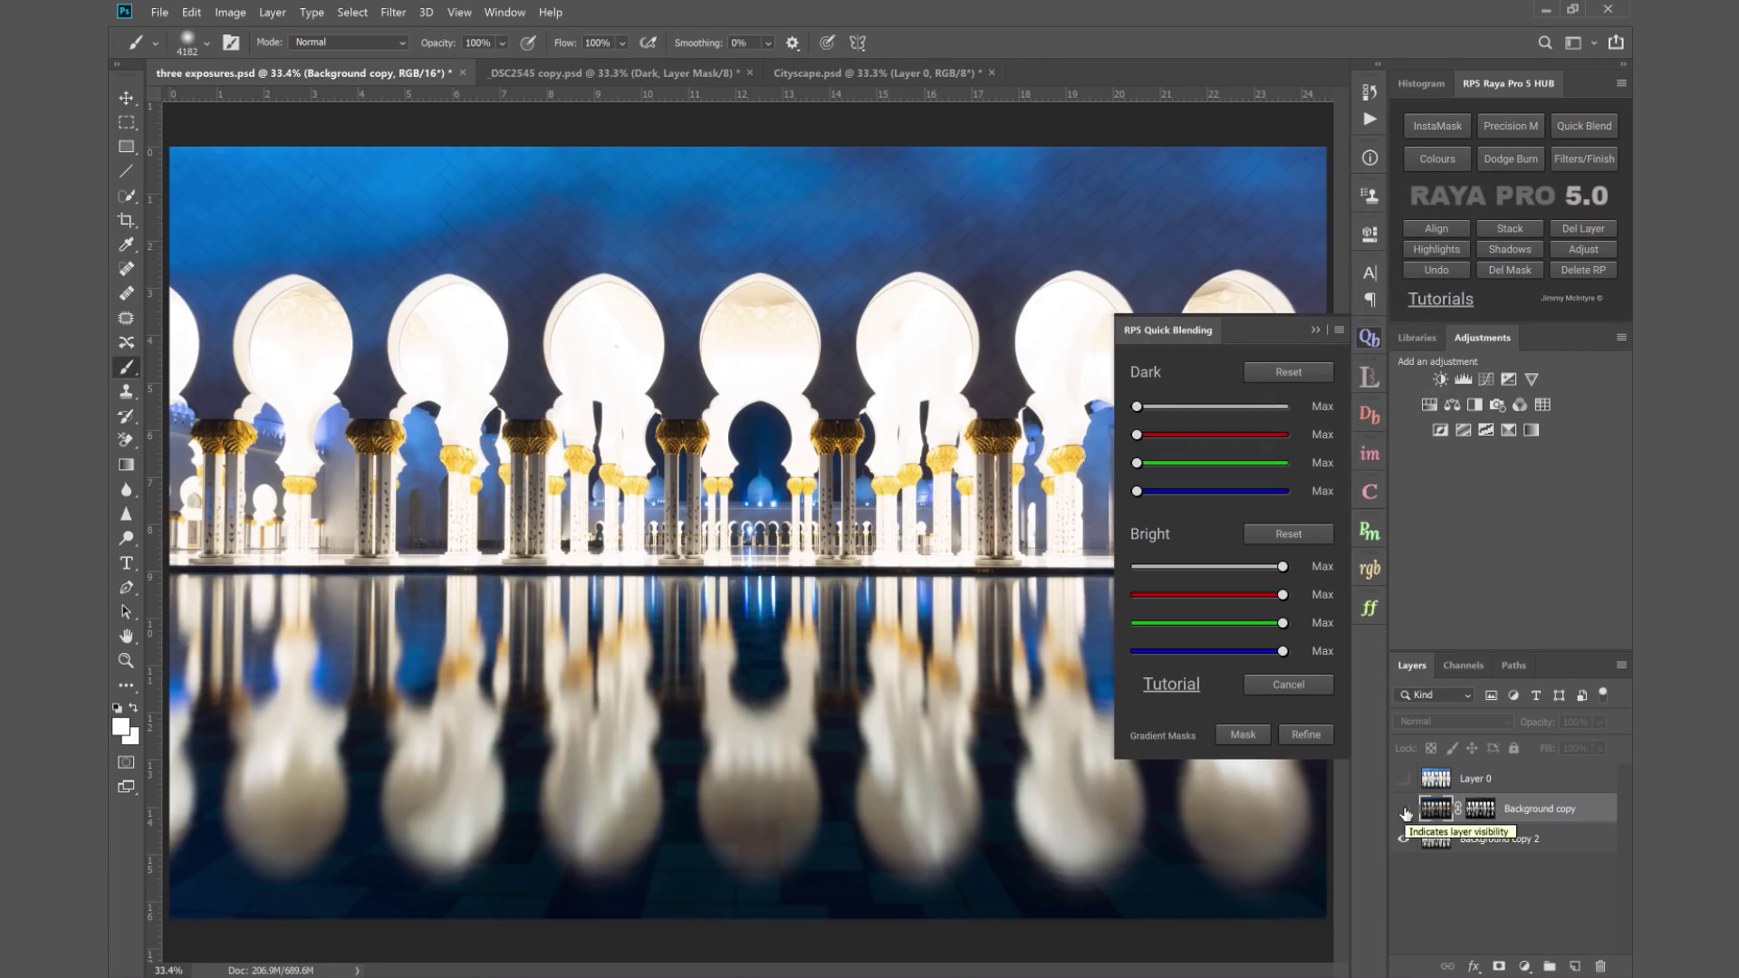
- Compare the image with Background copy shown and hidden, then delete its trial mask
{"action": "left_click", "coordinate": [1404, 810]}
{"action": "left_click", "coordinate": [1405, 810]}
{"action": "left_click", "coordinate": [1404, 810]}
{"action": "left_click", "coordinate": [1506, 268]}
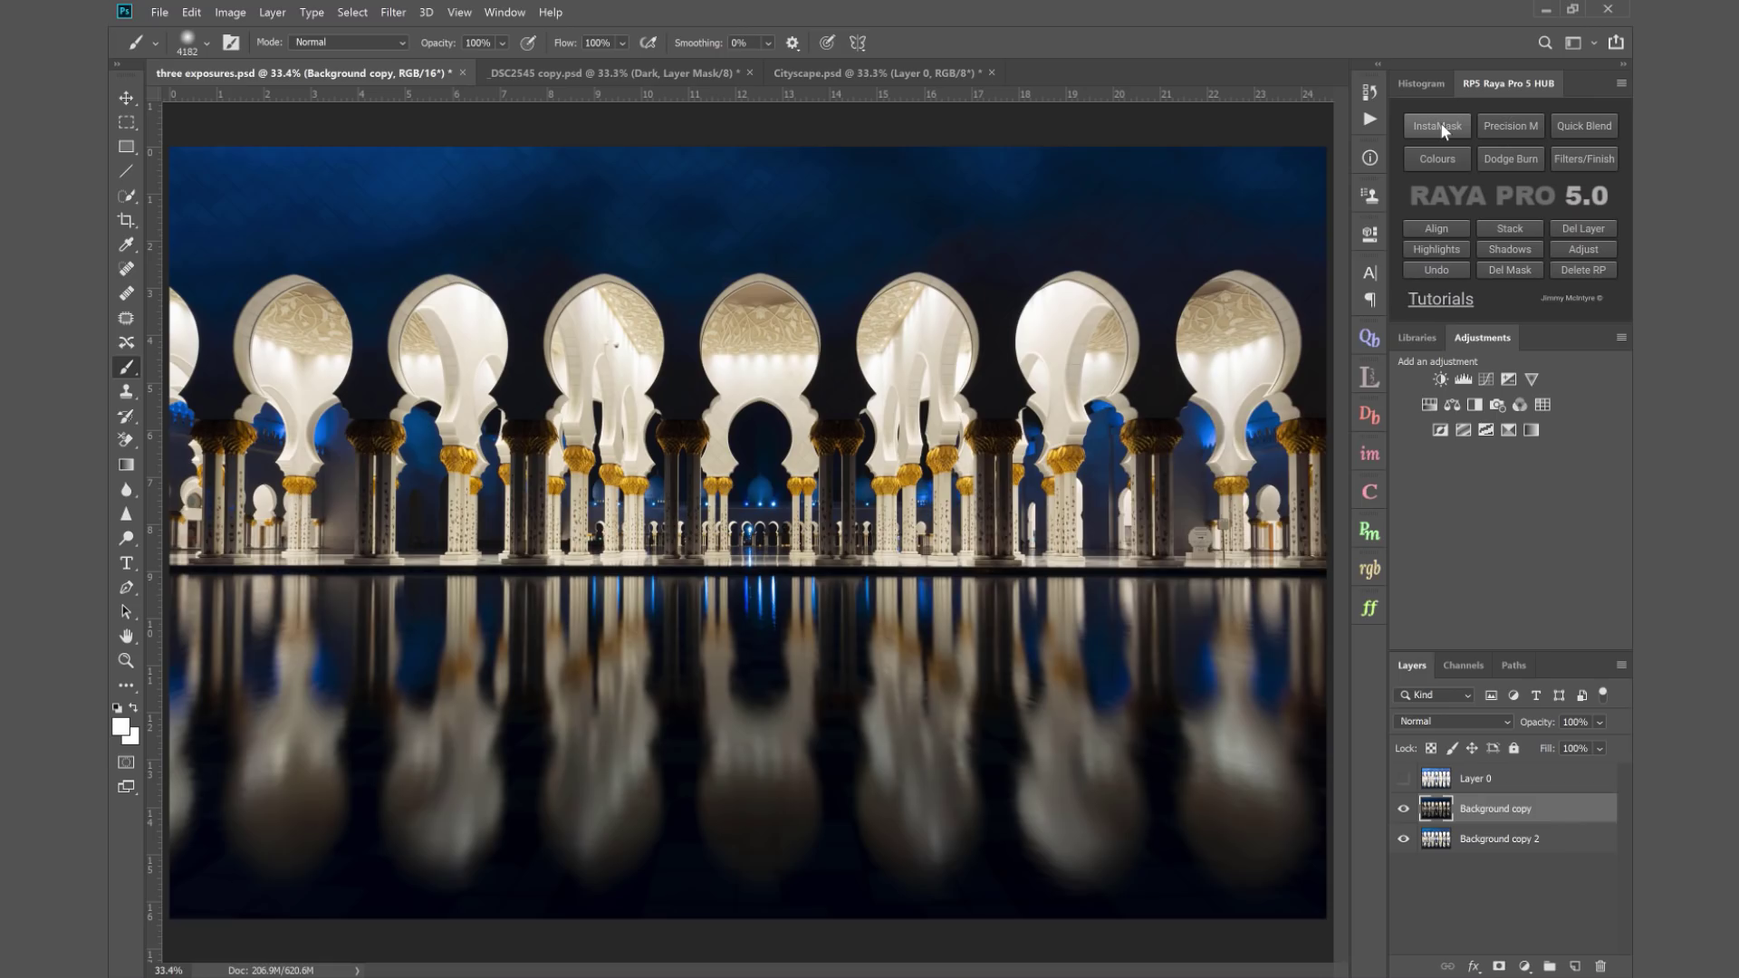
- With Background copy hidden, create an InstaMask brights mask at level 3, then widen it to level 1
{"action": "left_click", "coordinate": [1440, 124]}
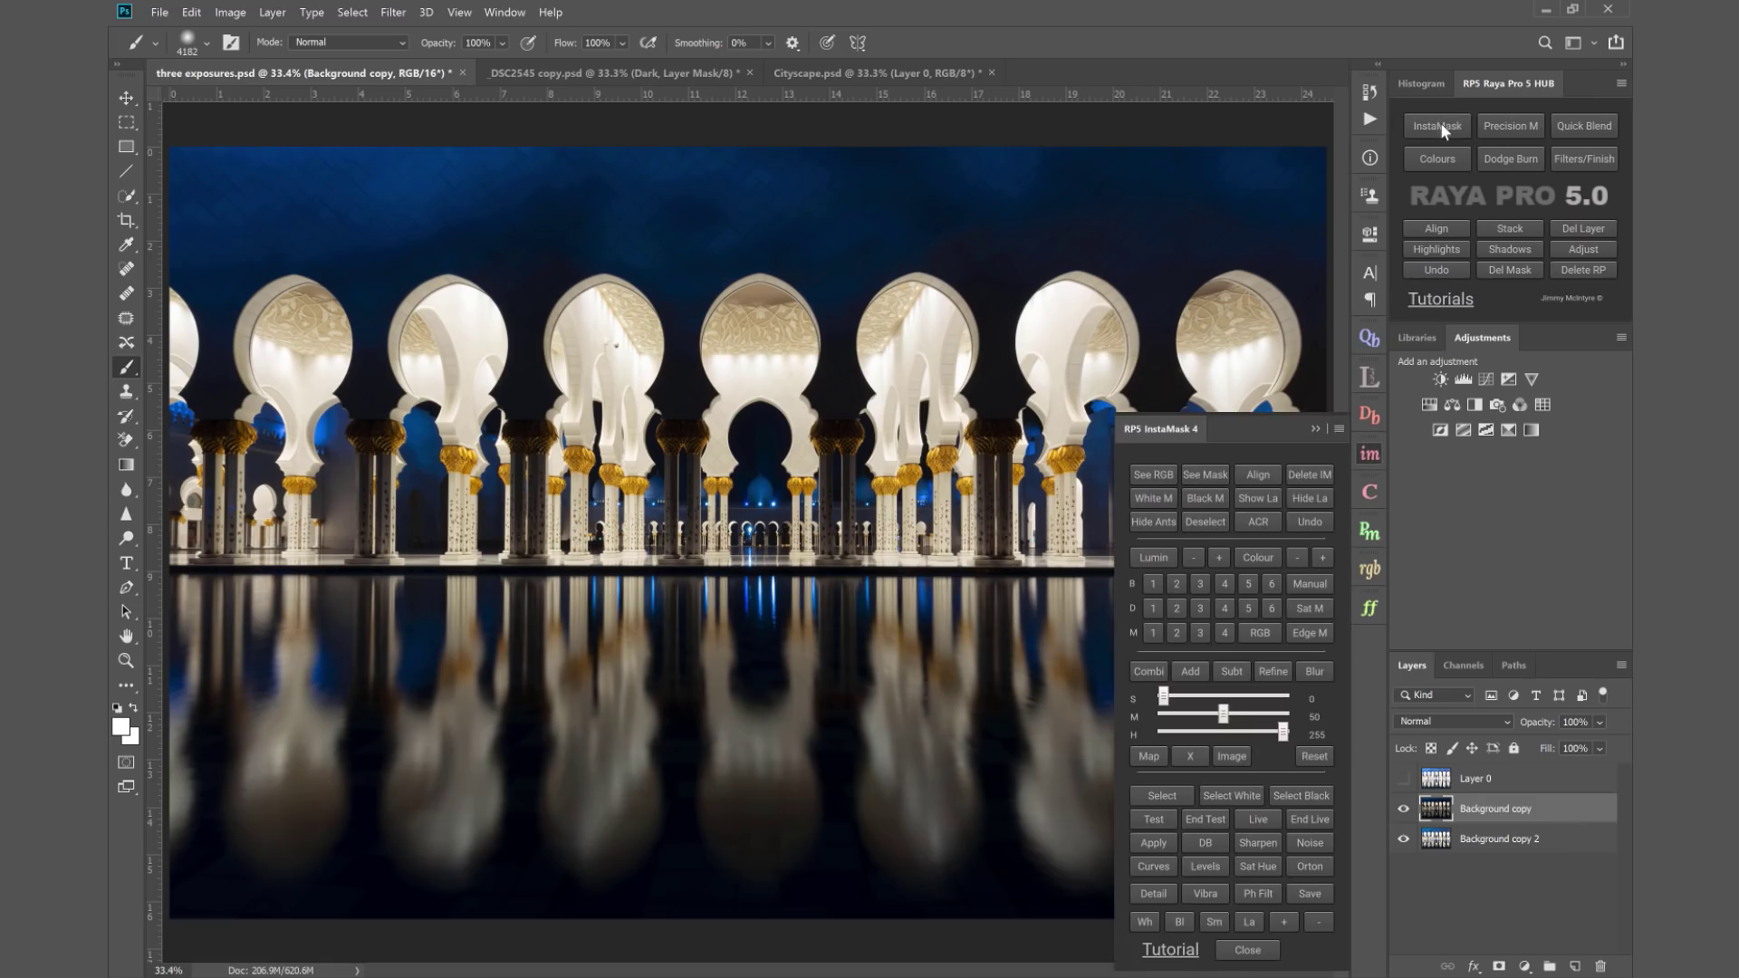
{"action": "left_click", "coordinate": [1404, 811]}
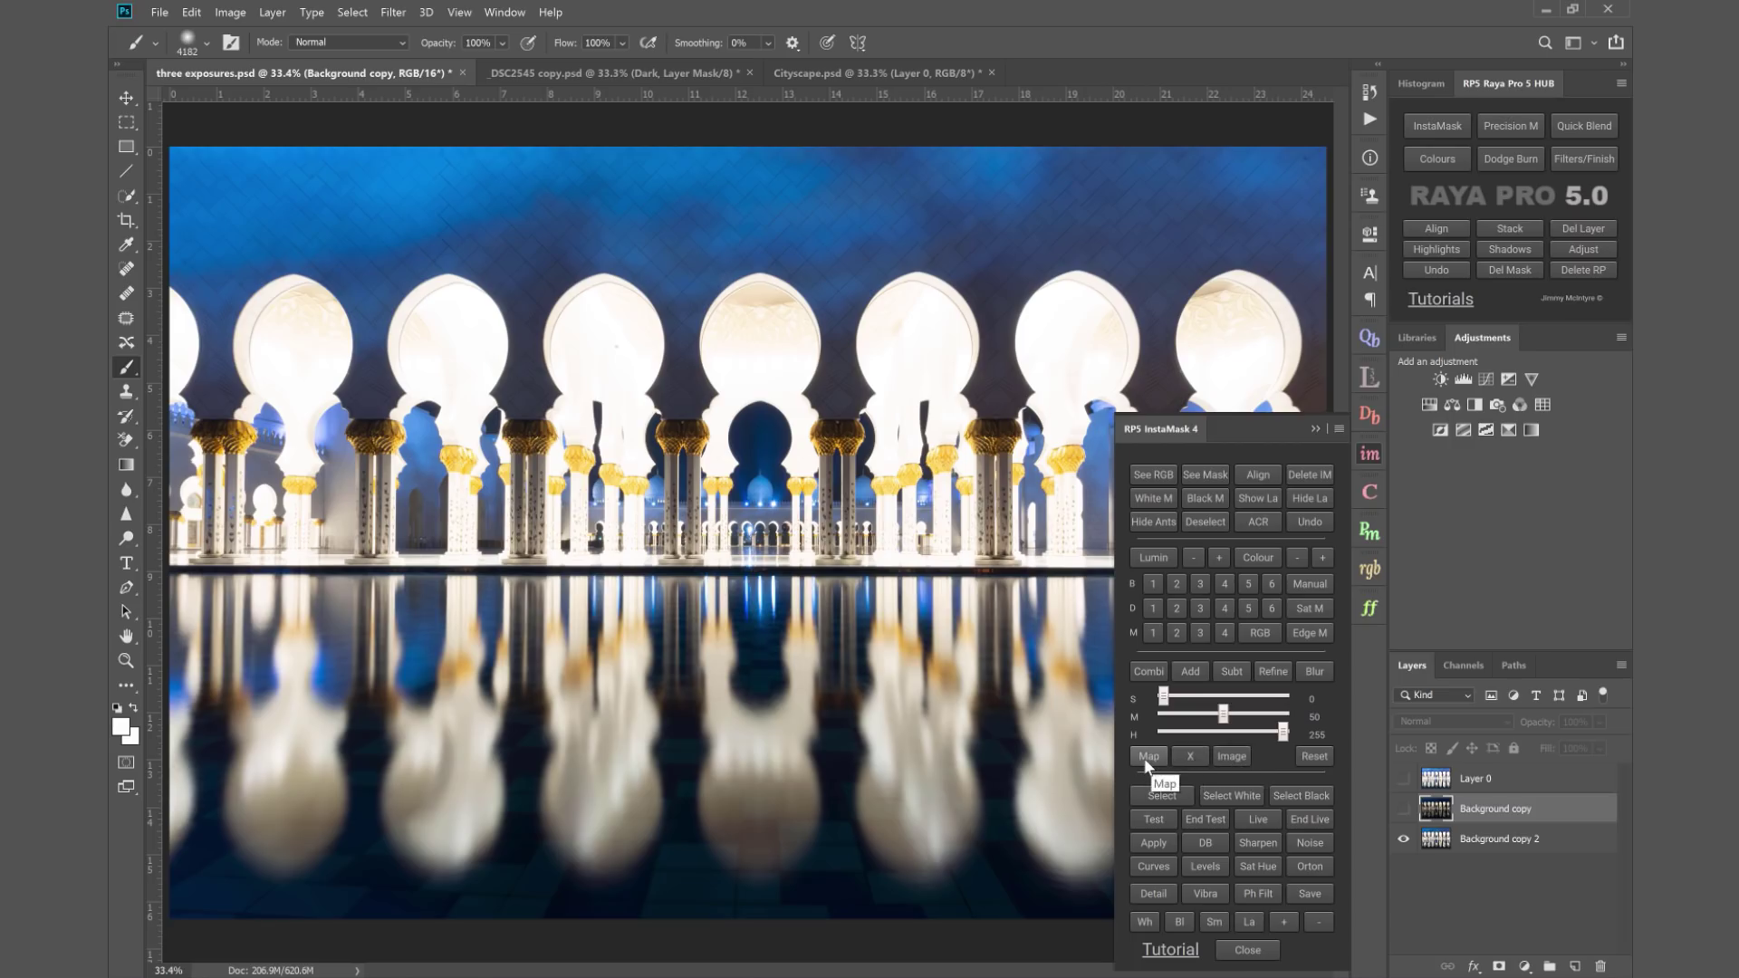
{"action": "left_click", "coordinate": [1202, 585]}
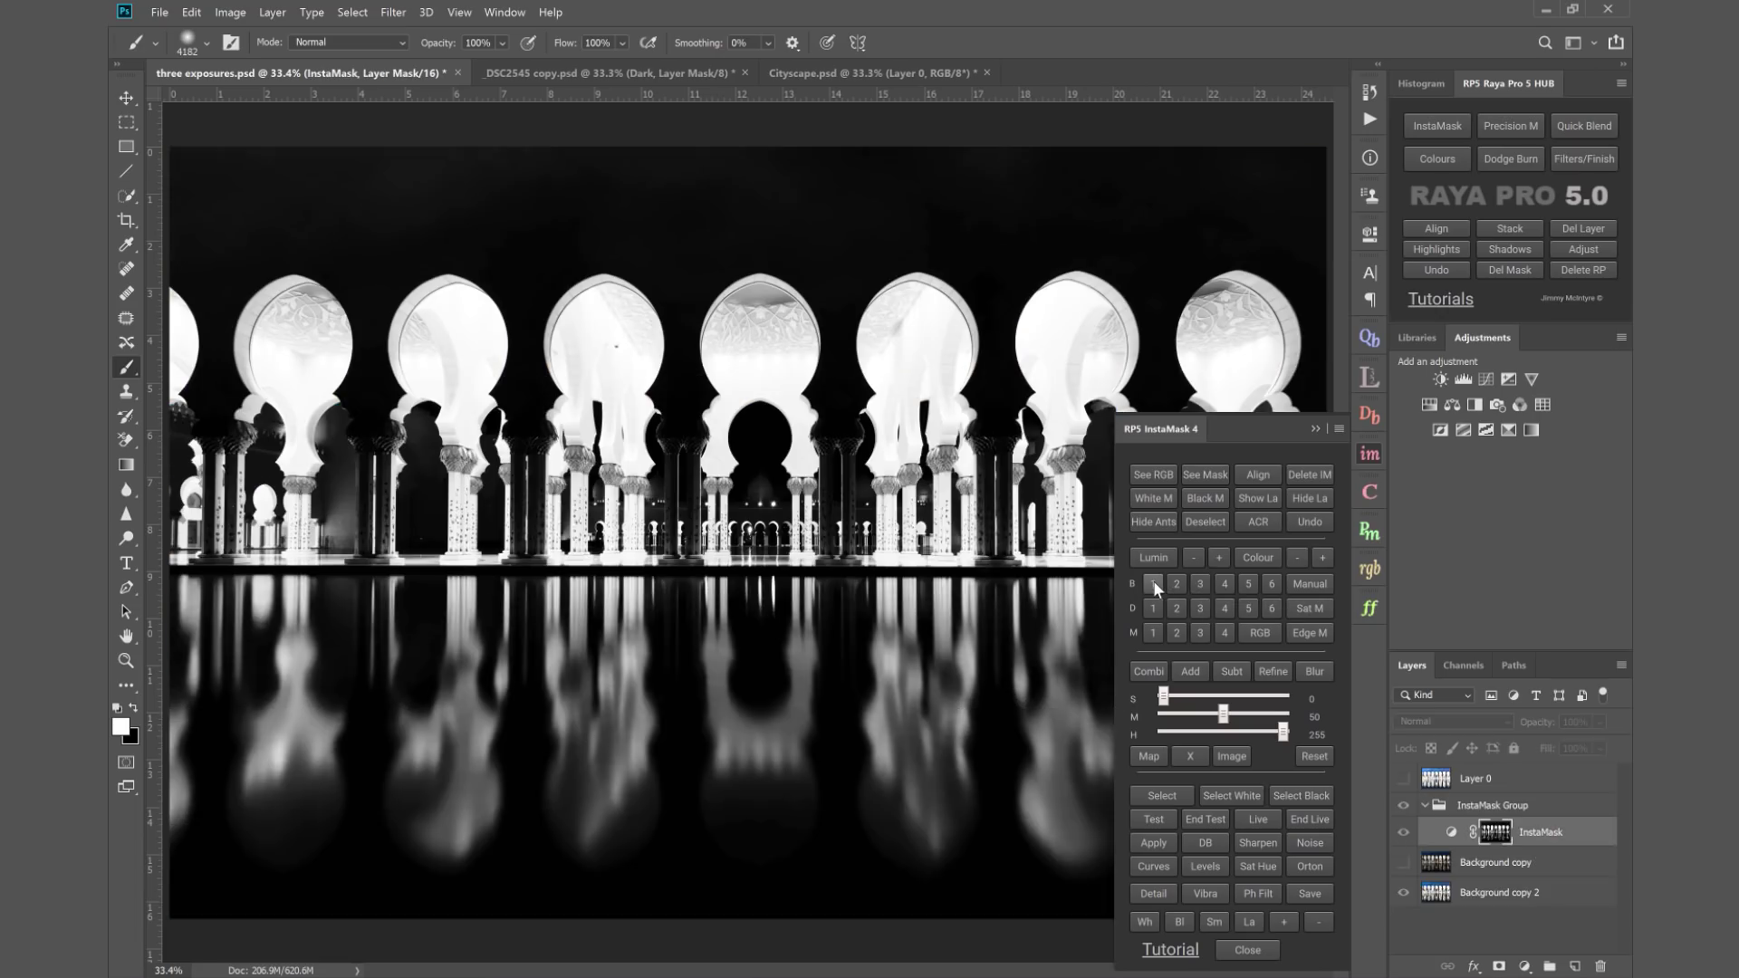
{"action": "left_click", "coordinate": [1154, 582]}
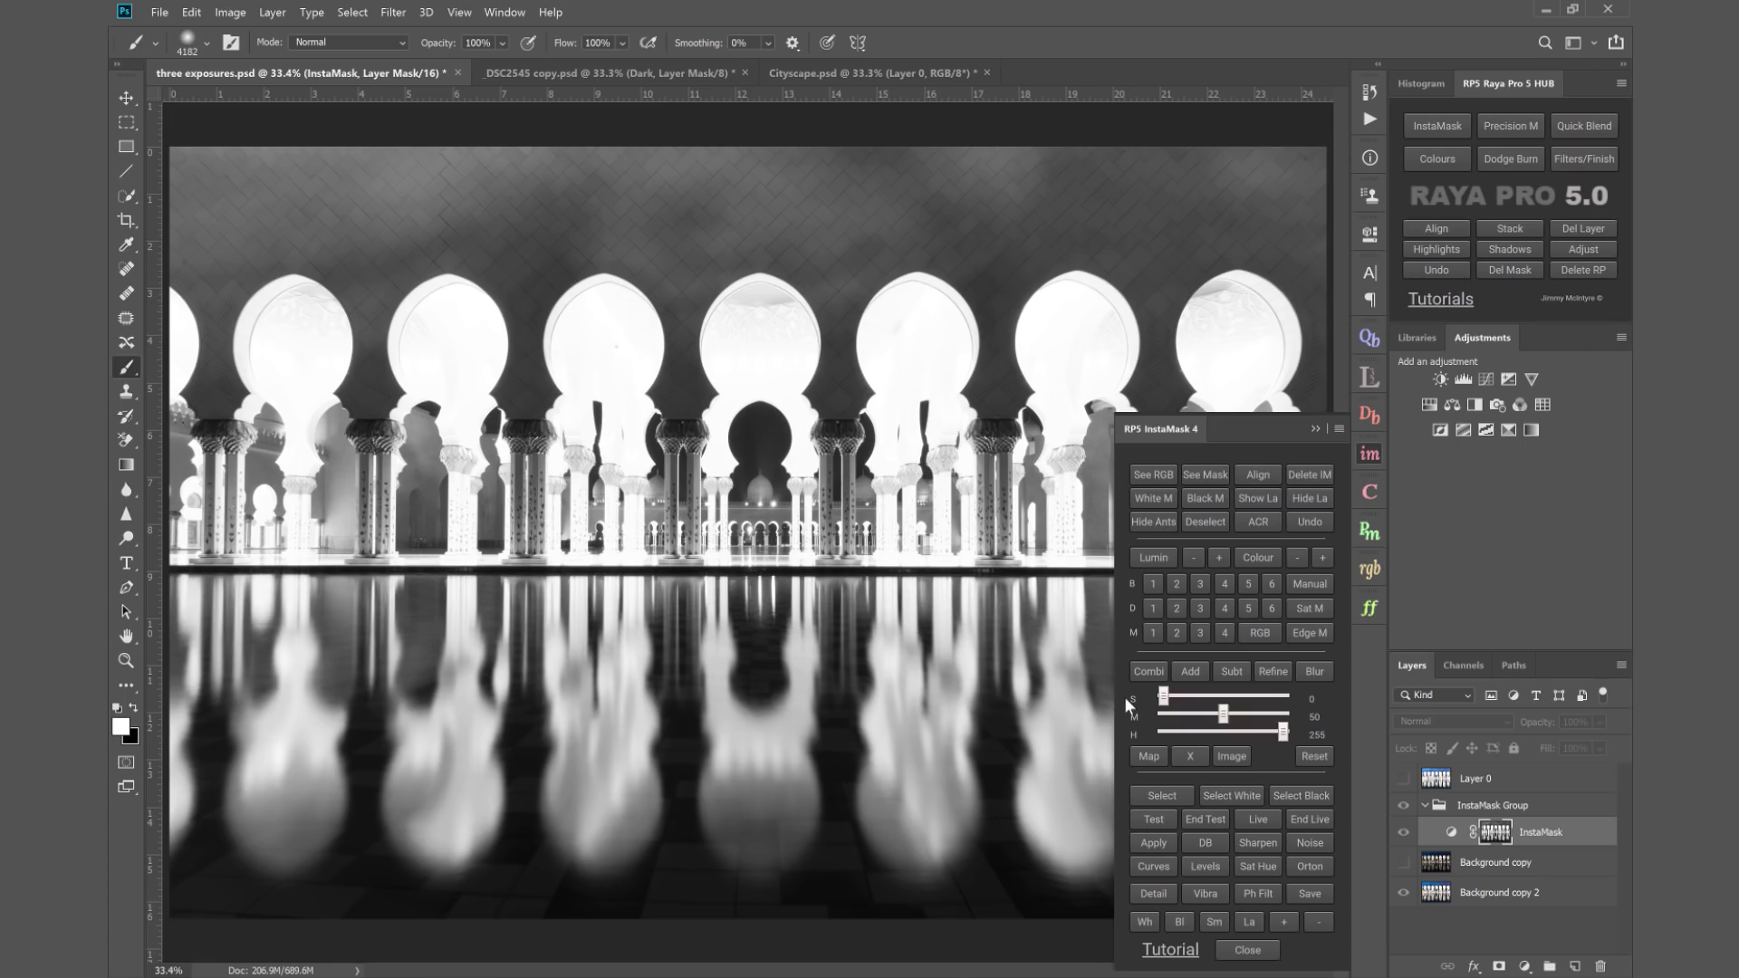
- Overlay the brights mask as a red map, then replace it with a level-5 brights mask map
{"action": "left_click", "coordinate": [1146, 755]}
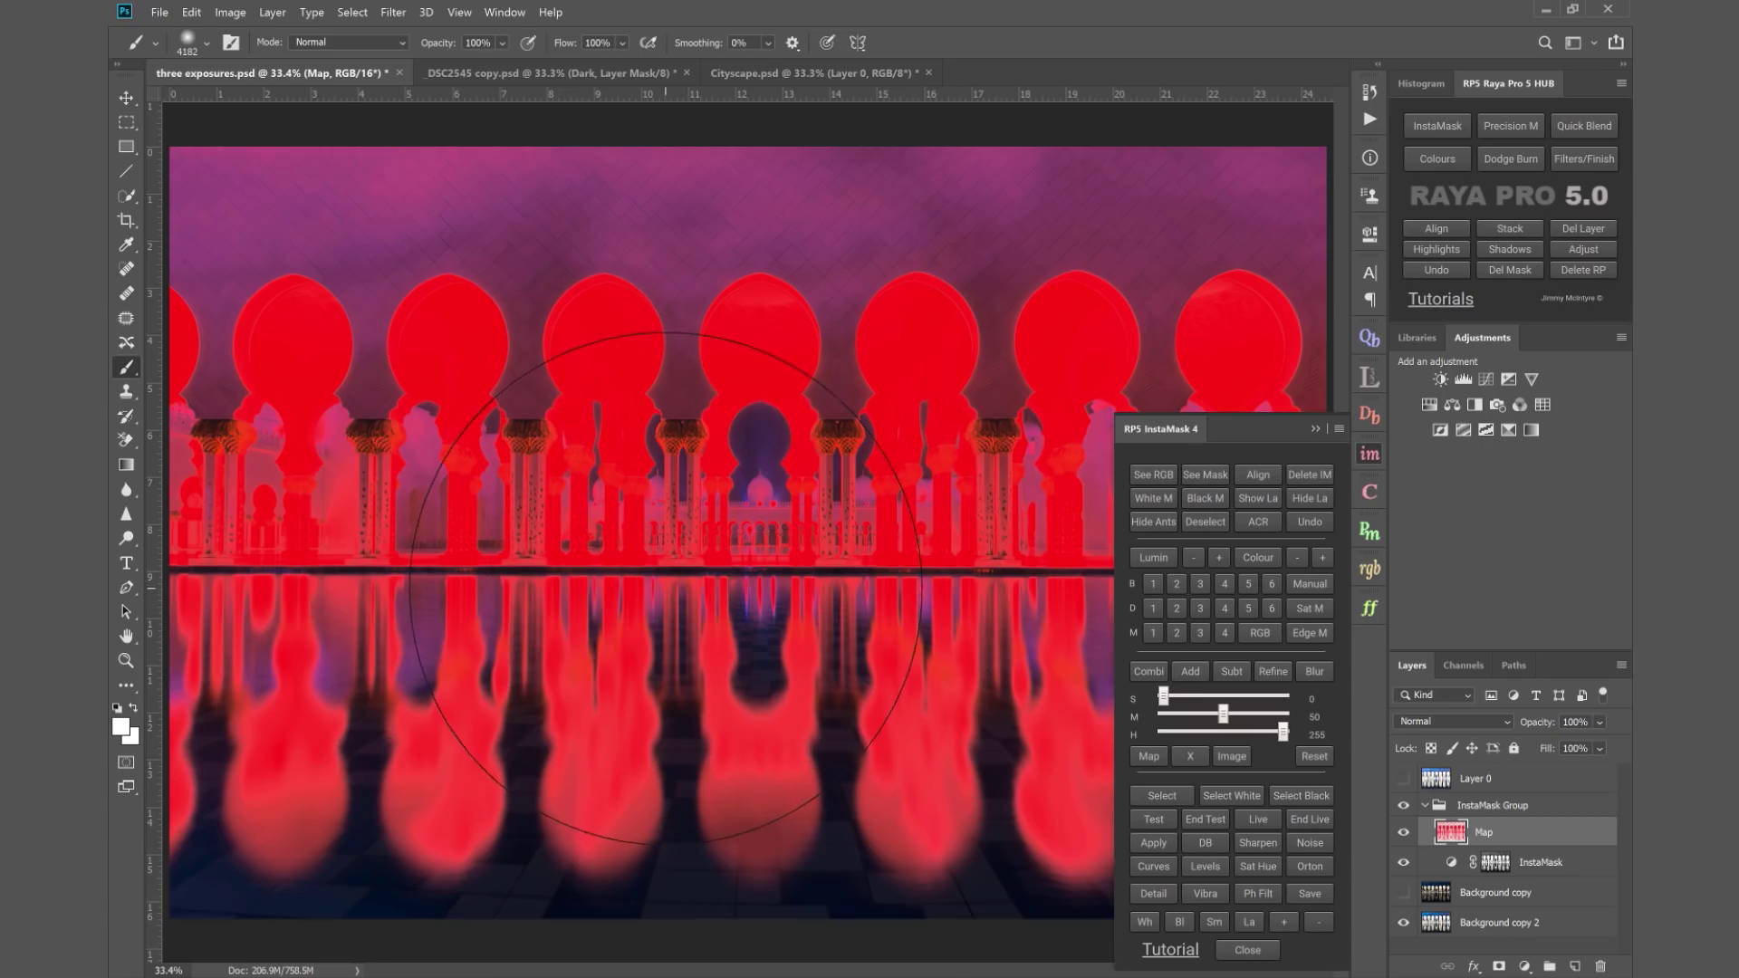
{"action": "left_click", "coordinate": [126, 97]}
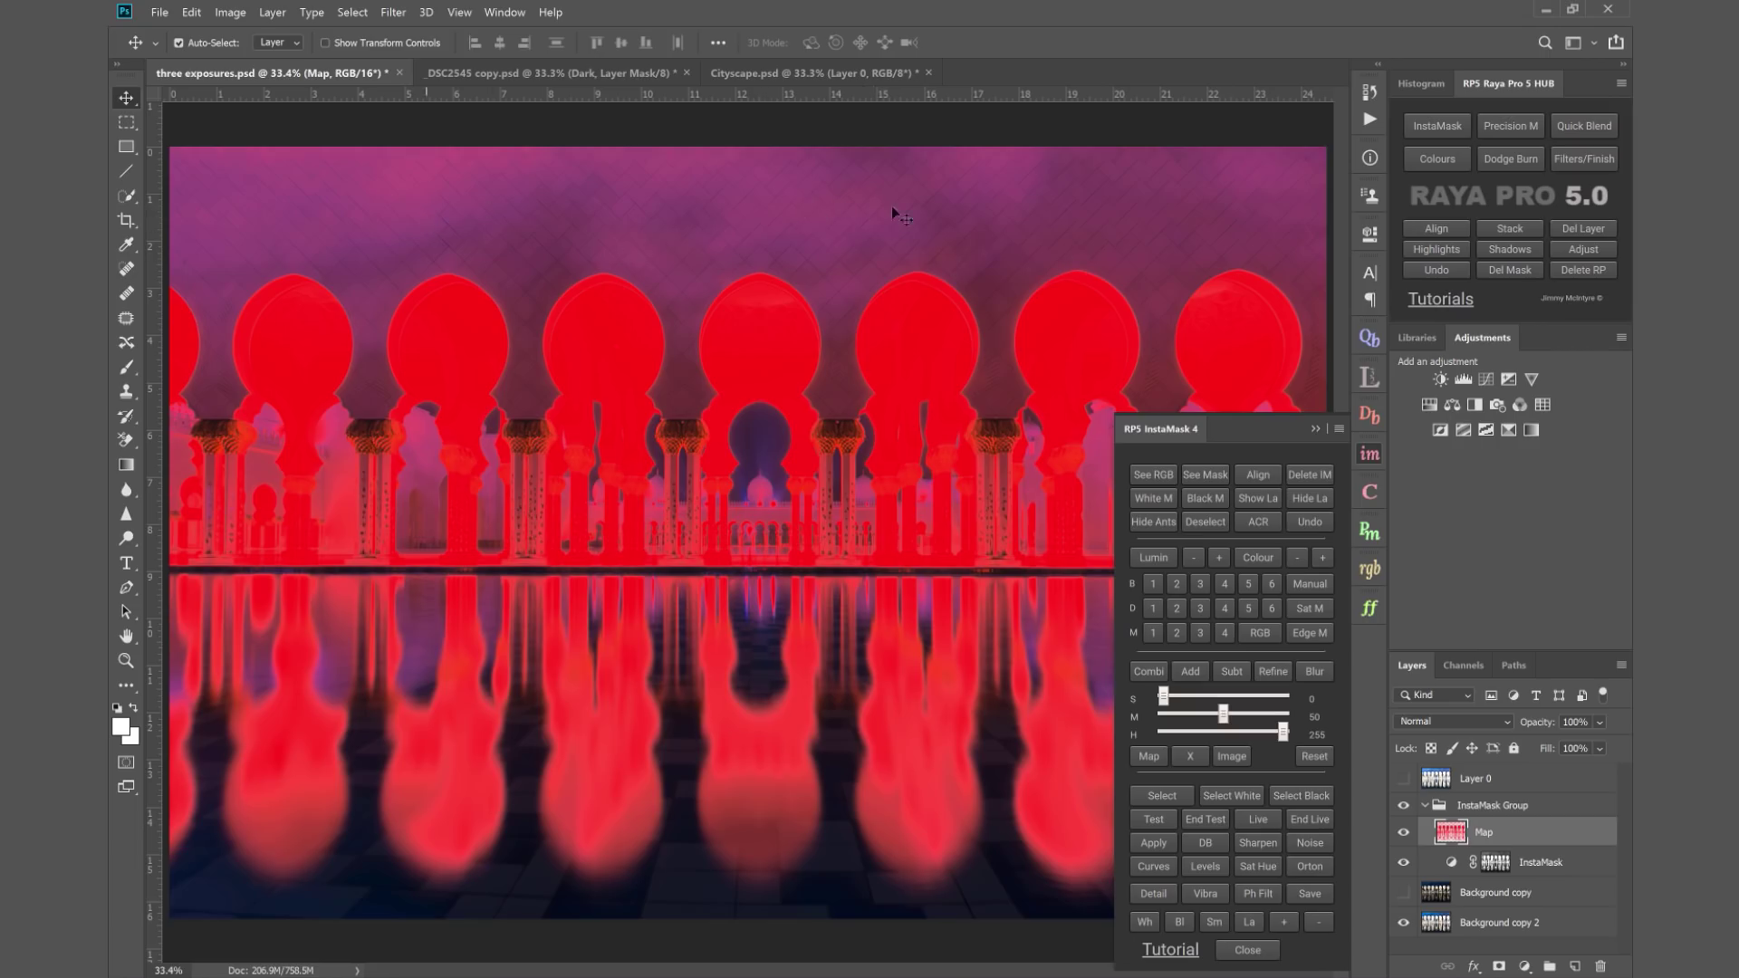
{"action": "left_click", "coordinate": [1192, 759]}
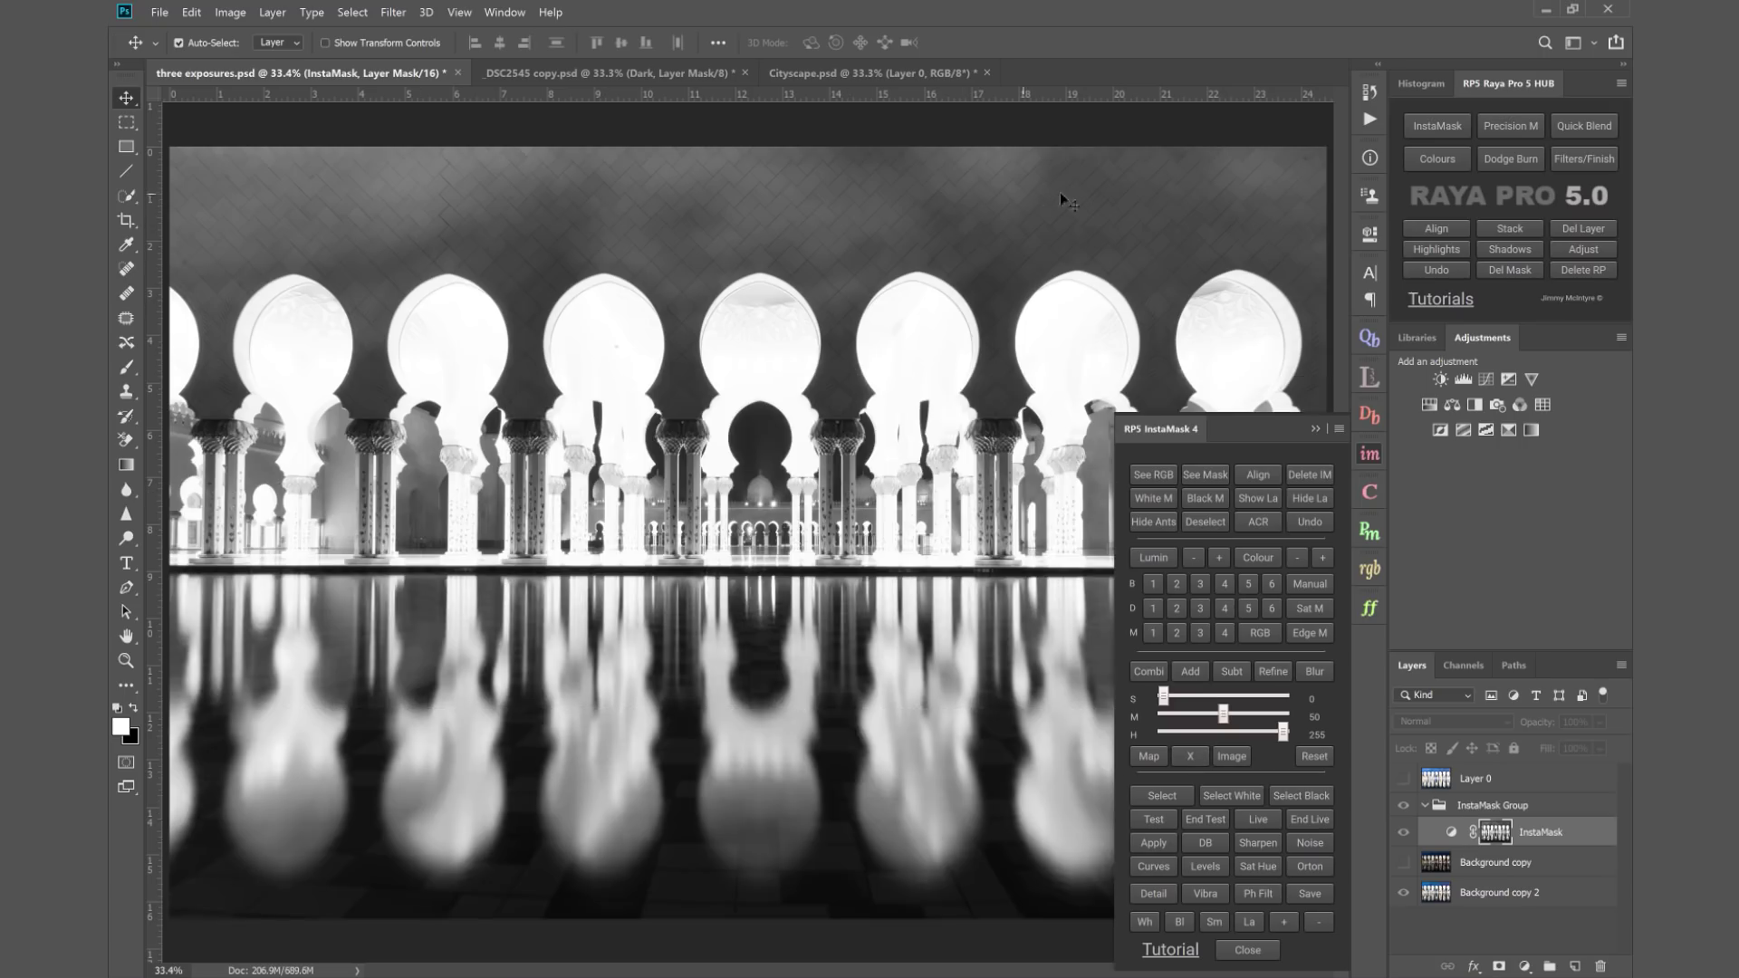
{"action": "left_click", "coordinate": [1247, 588]}
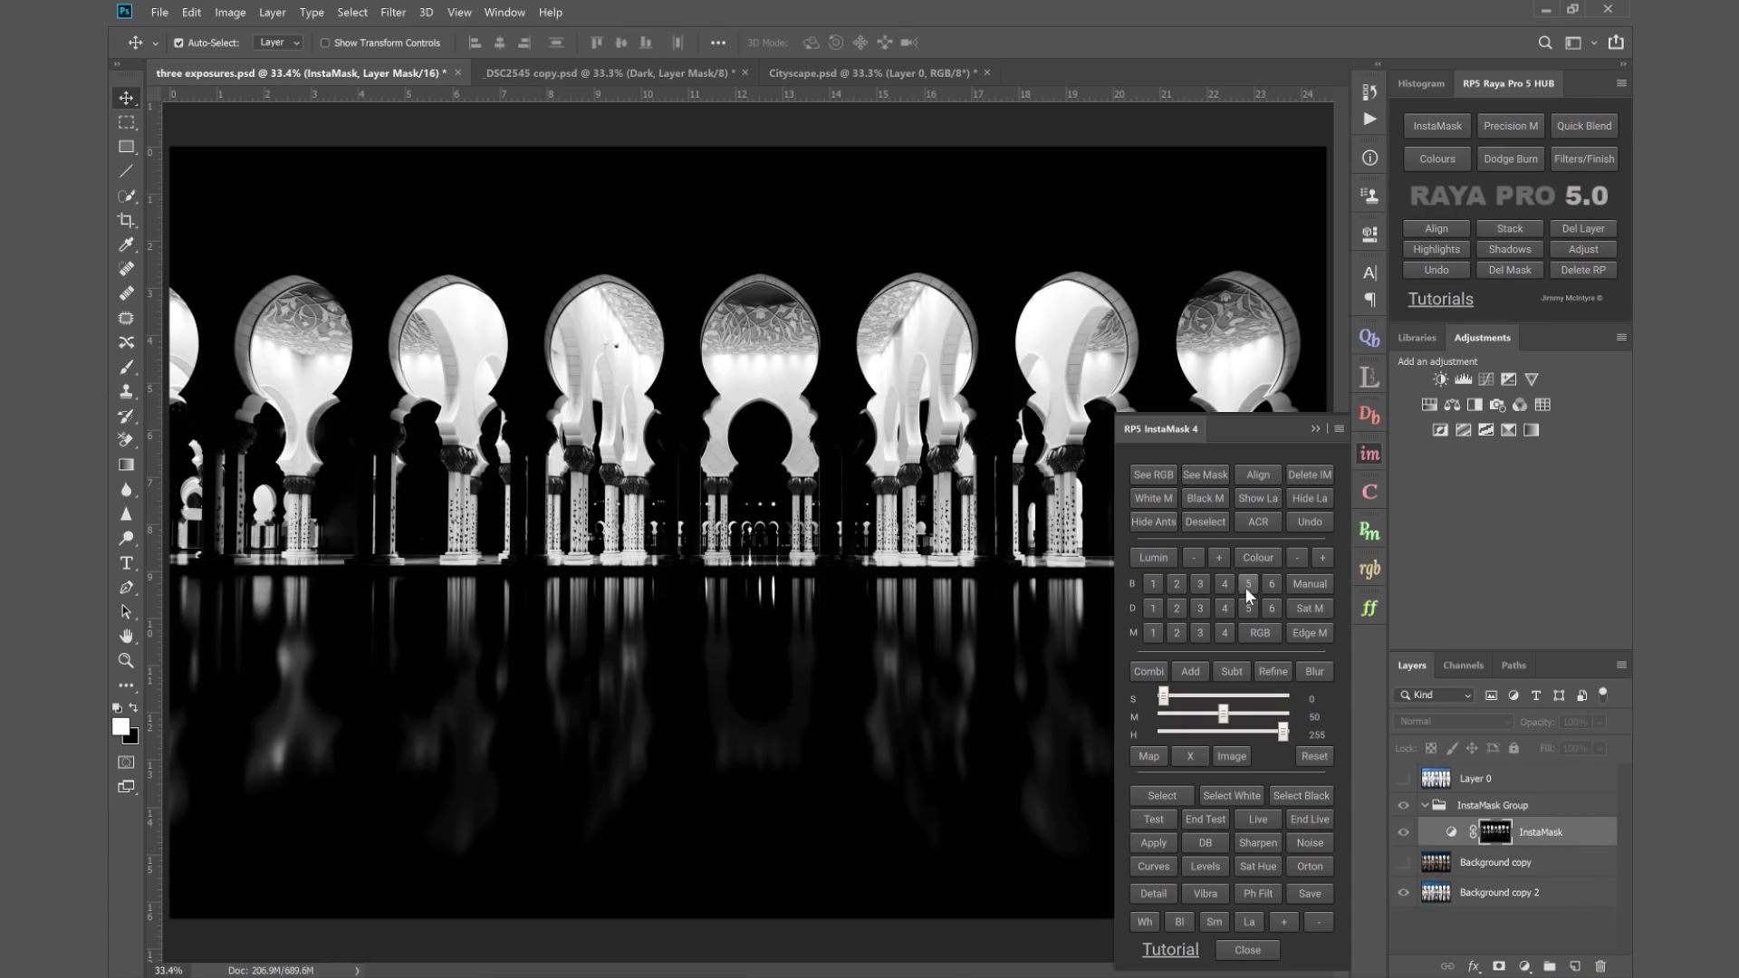
{"action": "left_click", "coordinate": [1149, 756]}
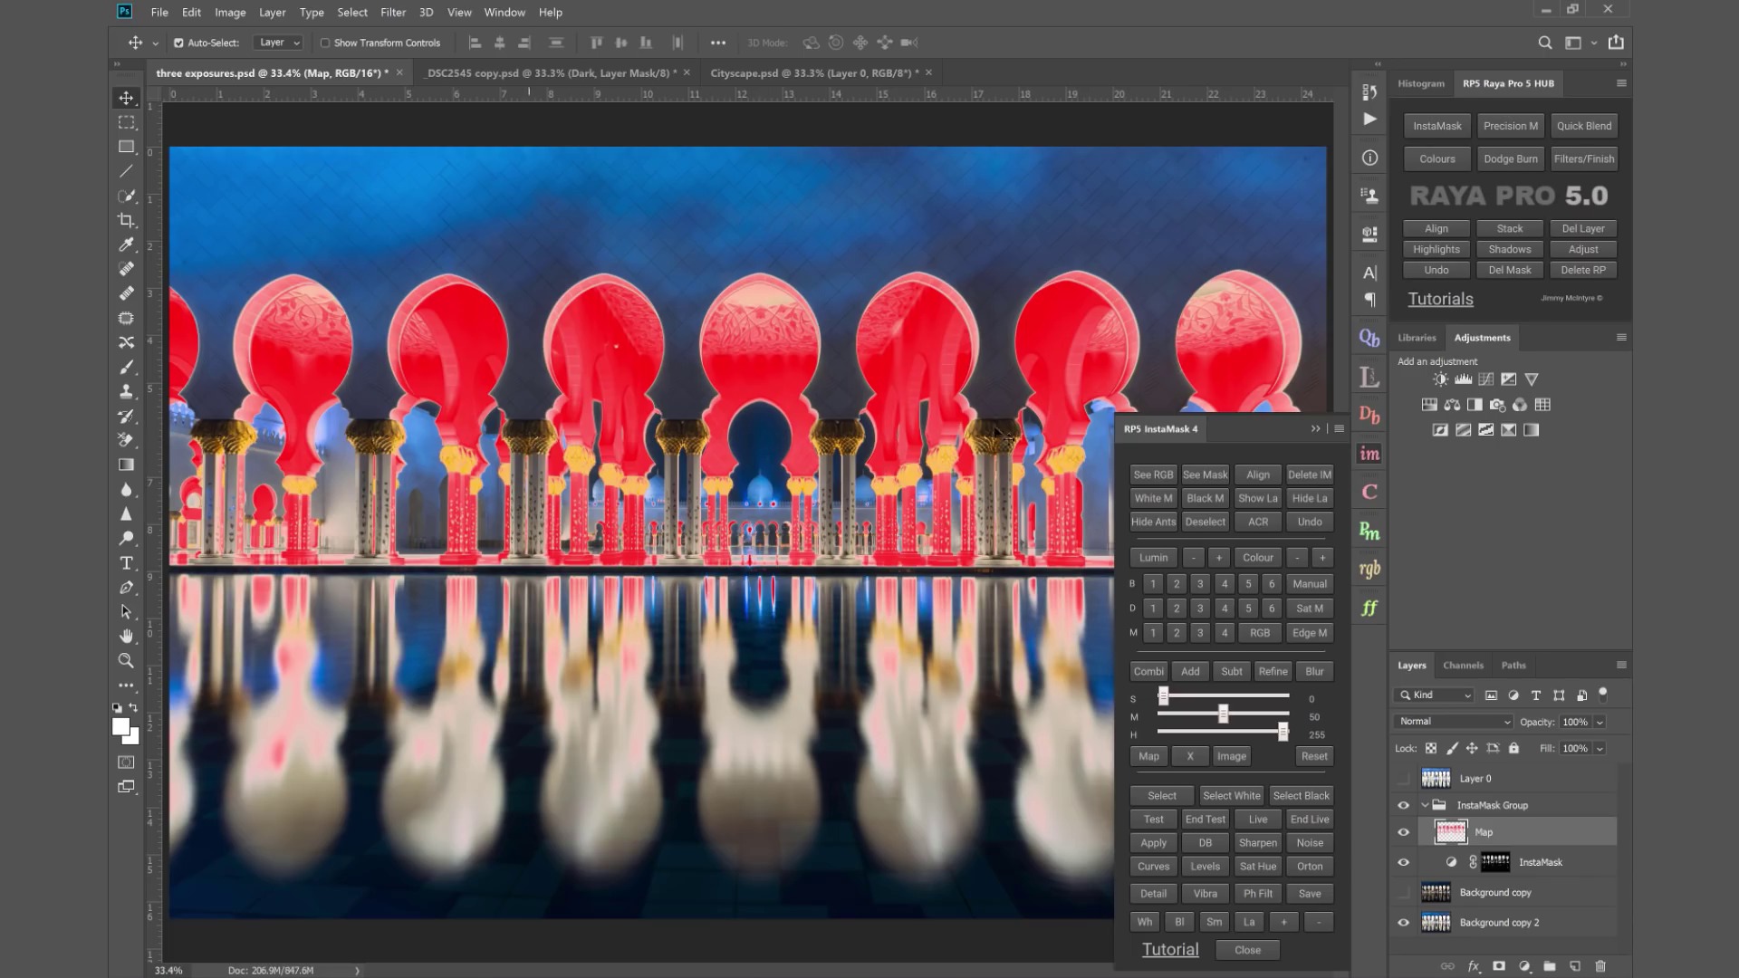
- Remove the map, switch to a level-2 brights mask, and output it as new image Untitled-1
{"action": "left_click", "coordinate": [1191, 758]}
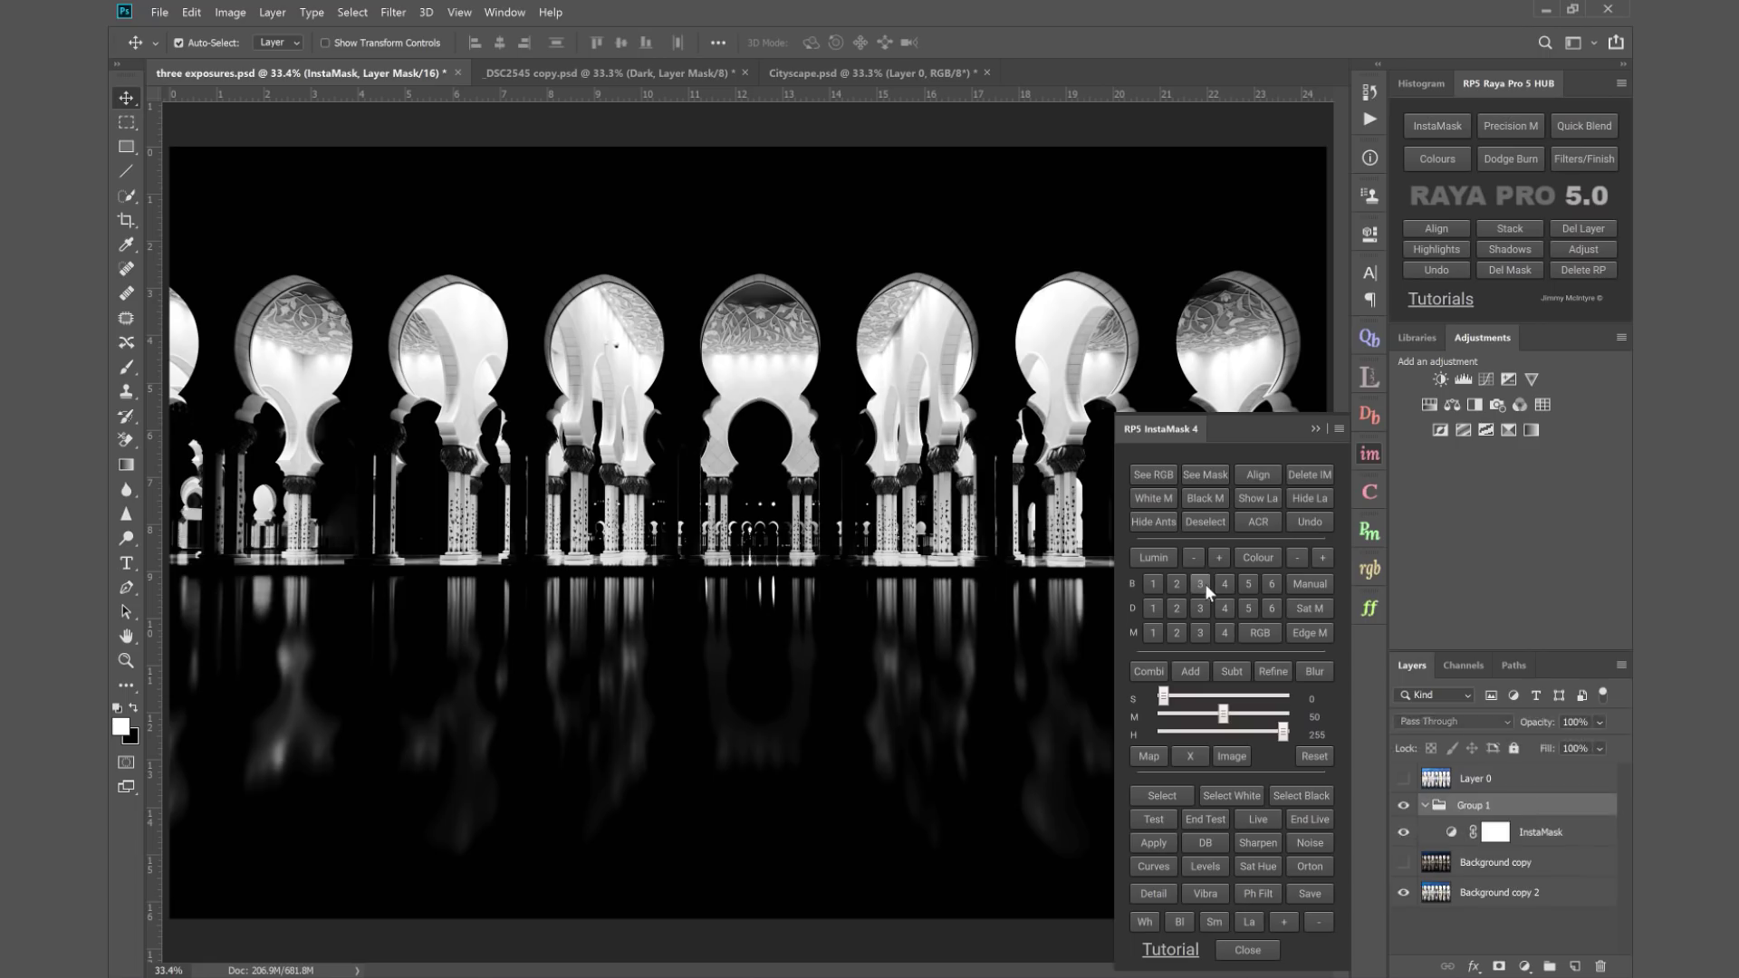
{"action": "left_click", "coordinate": [1201, 584]}
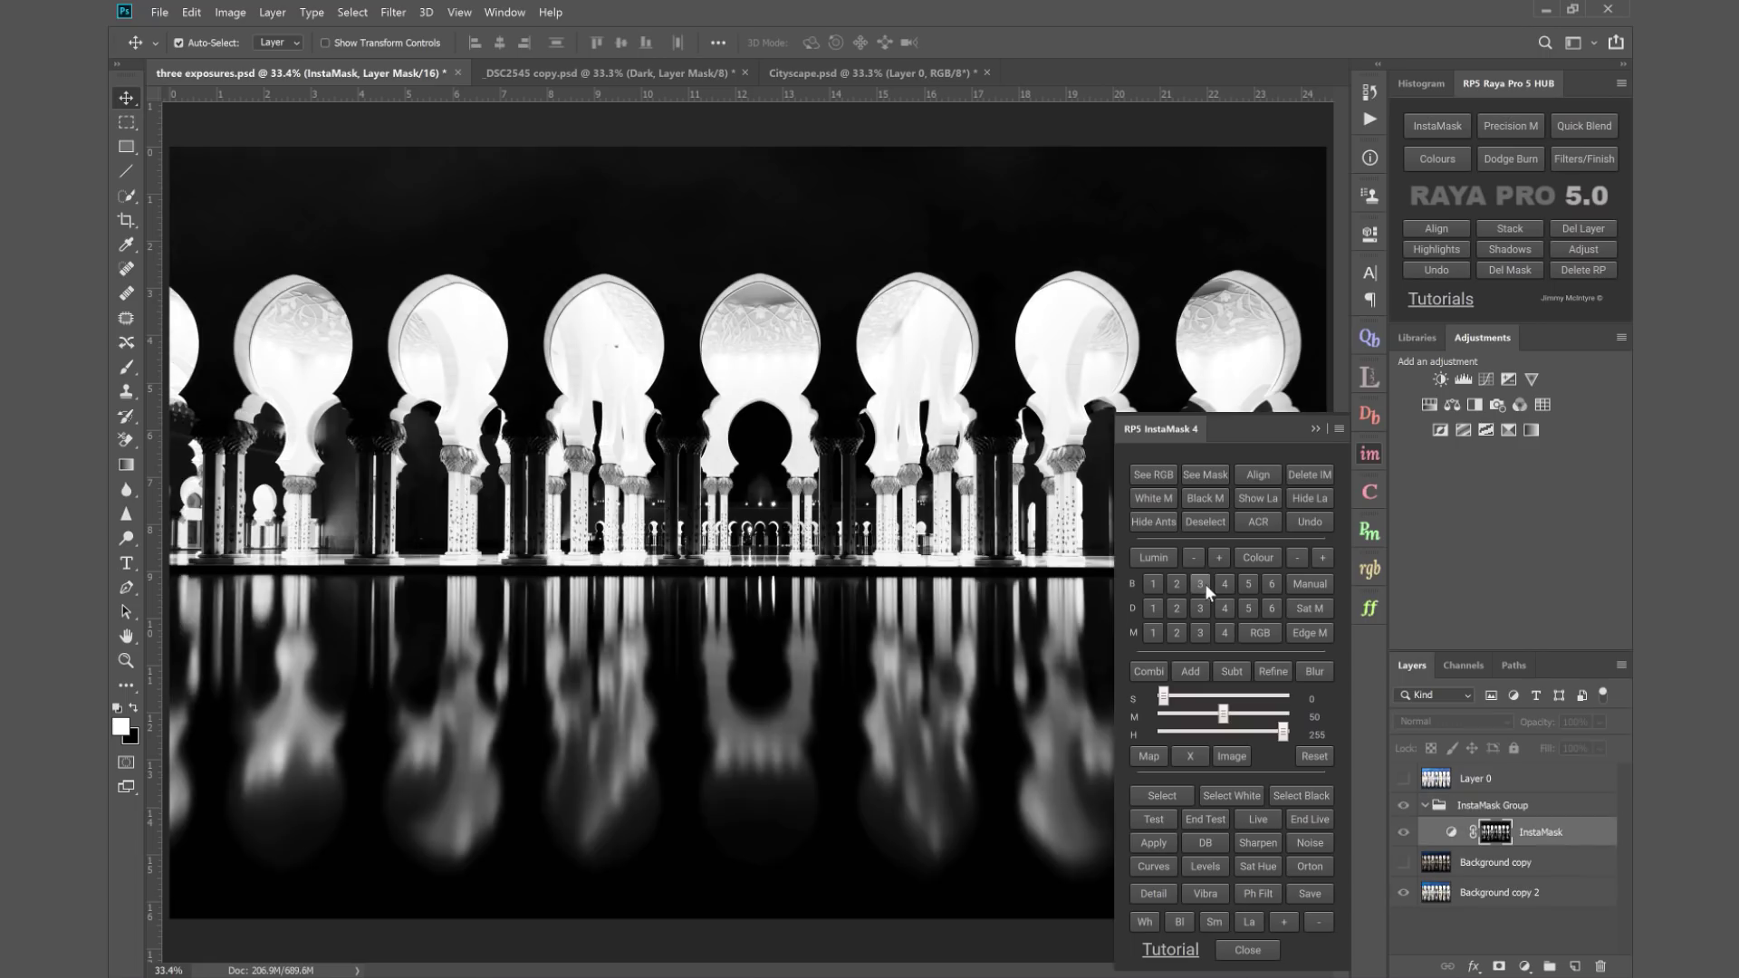
{"action": "left_click", "coordinate": [1178, 585]}
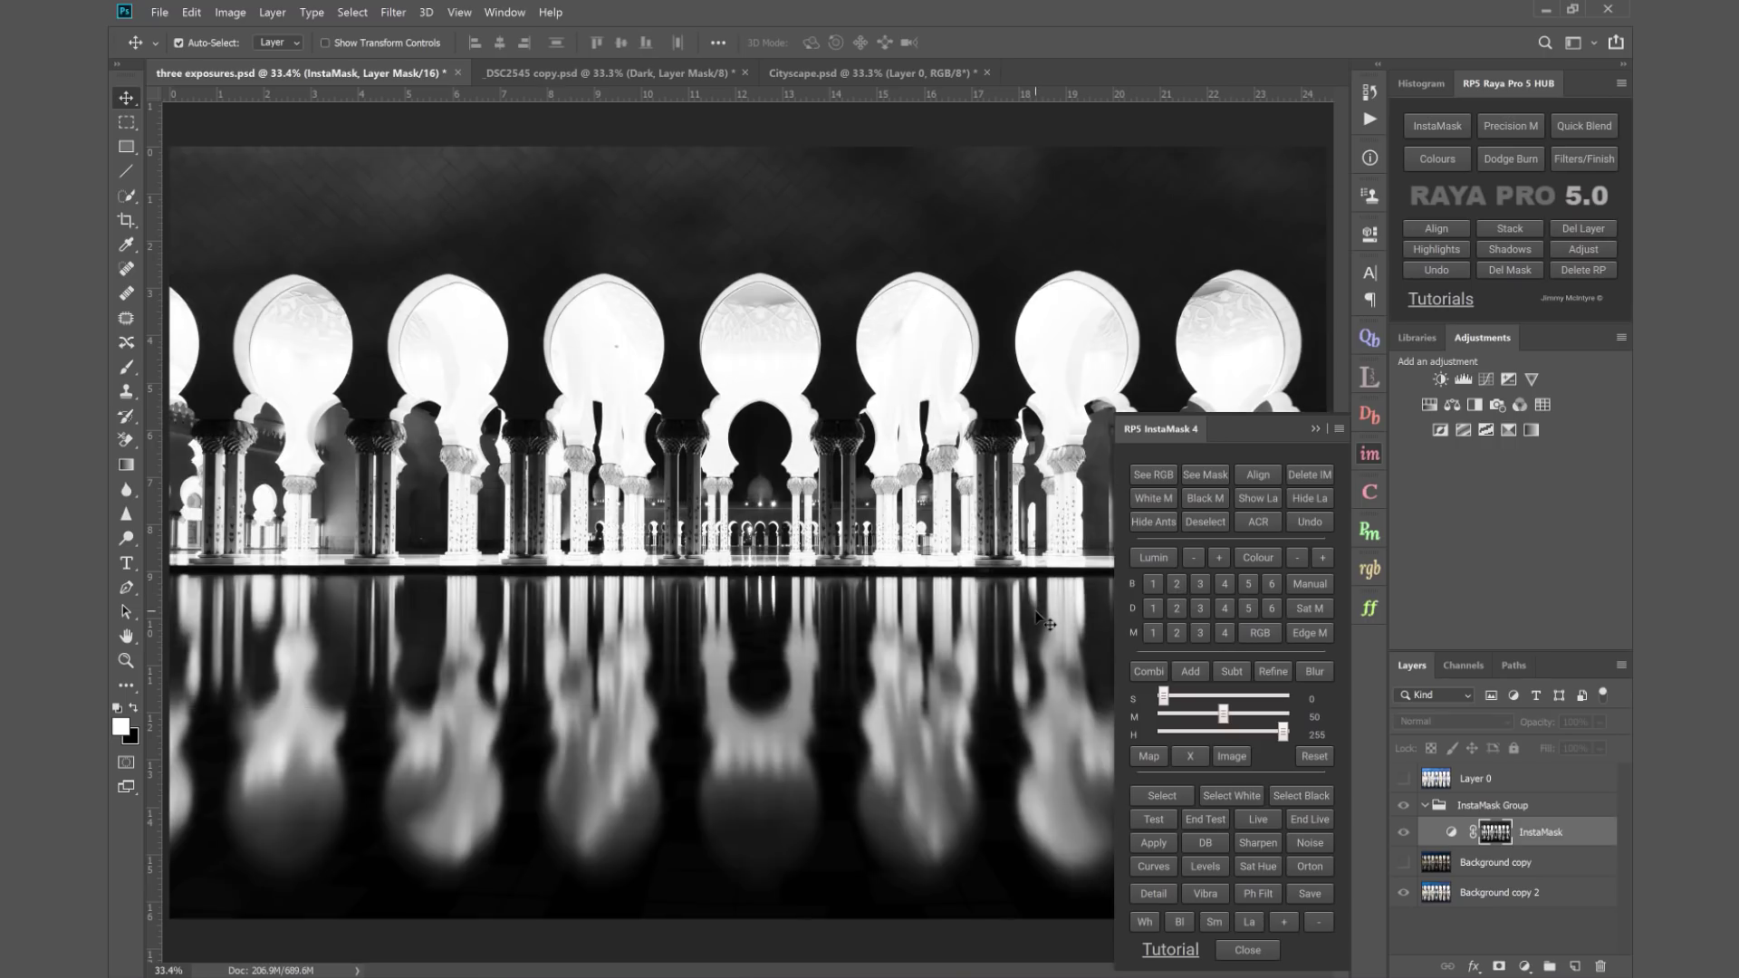
{"action": "left_click", "coordinate": [1236, 755]}
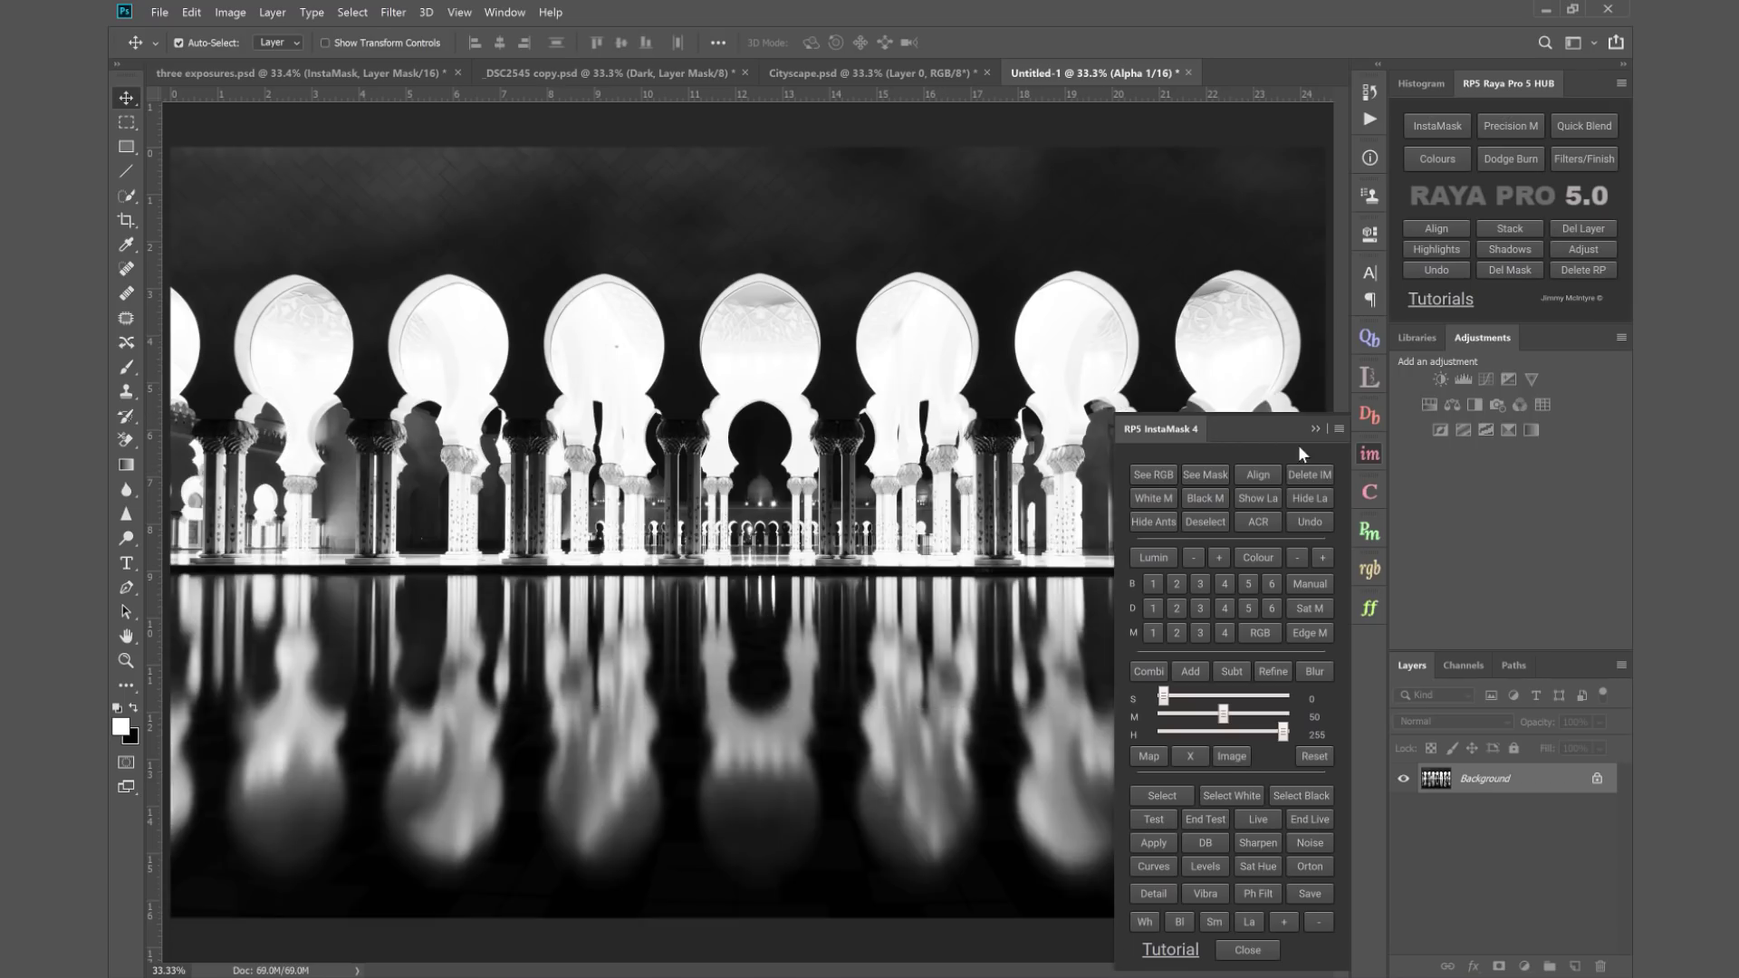
{"action": "left_click", "coordinate": [1314, 429]}
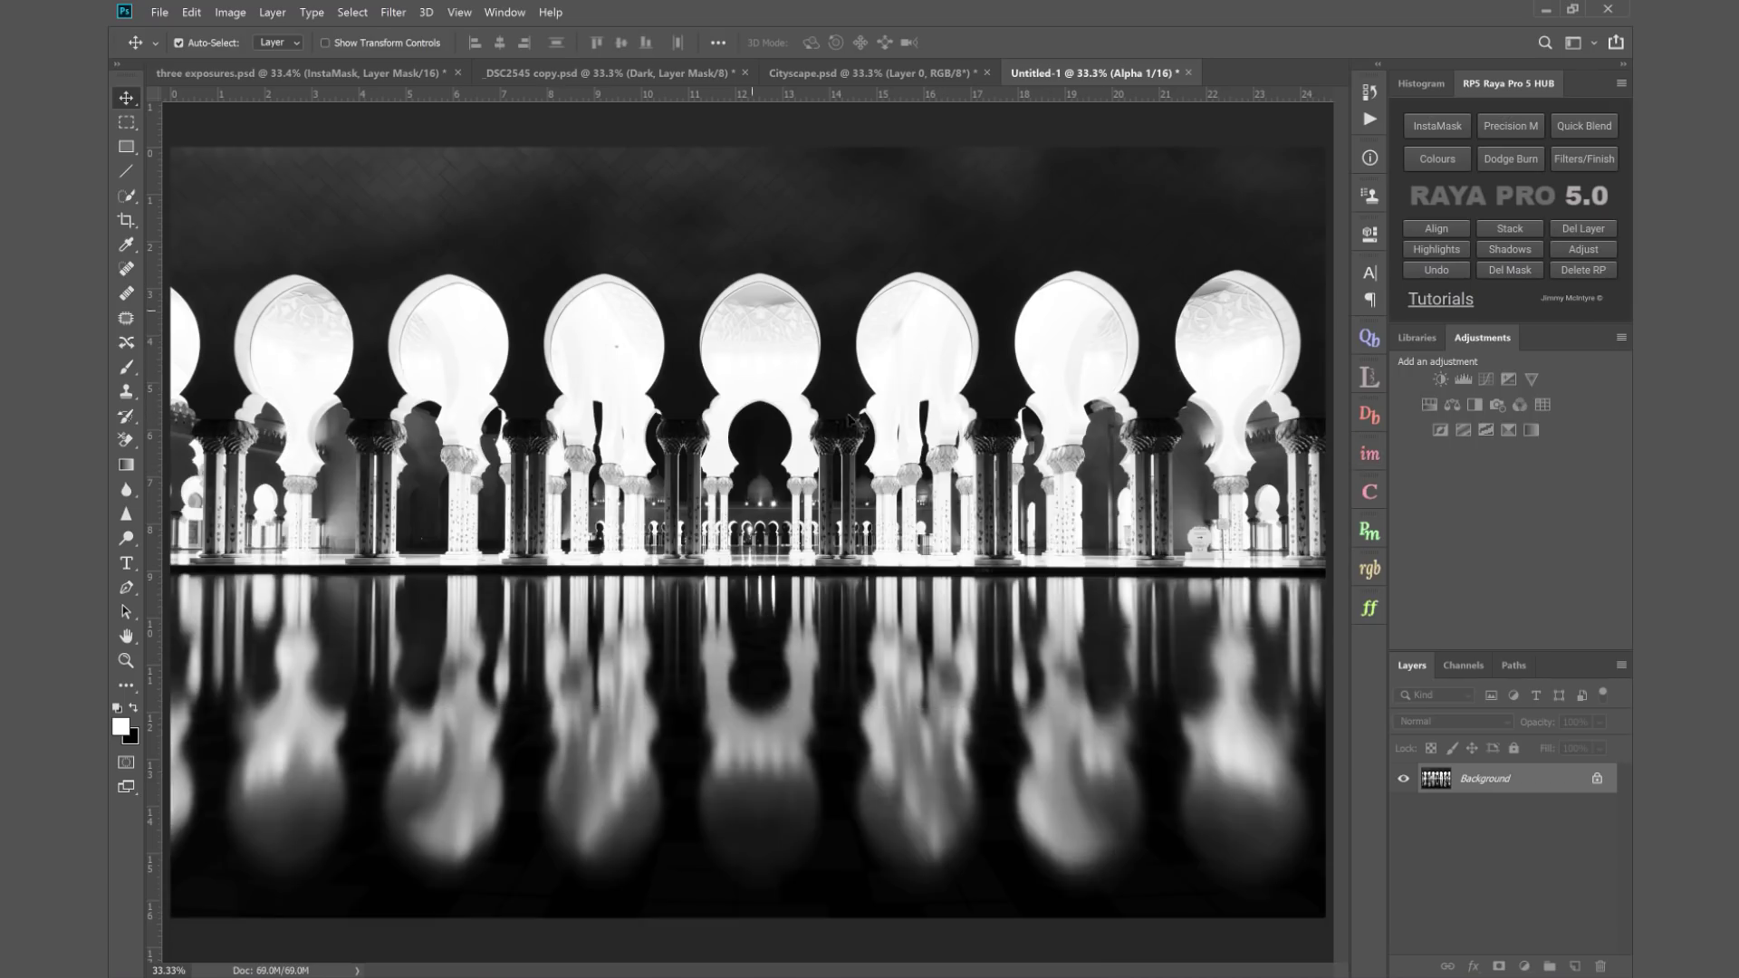